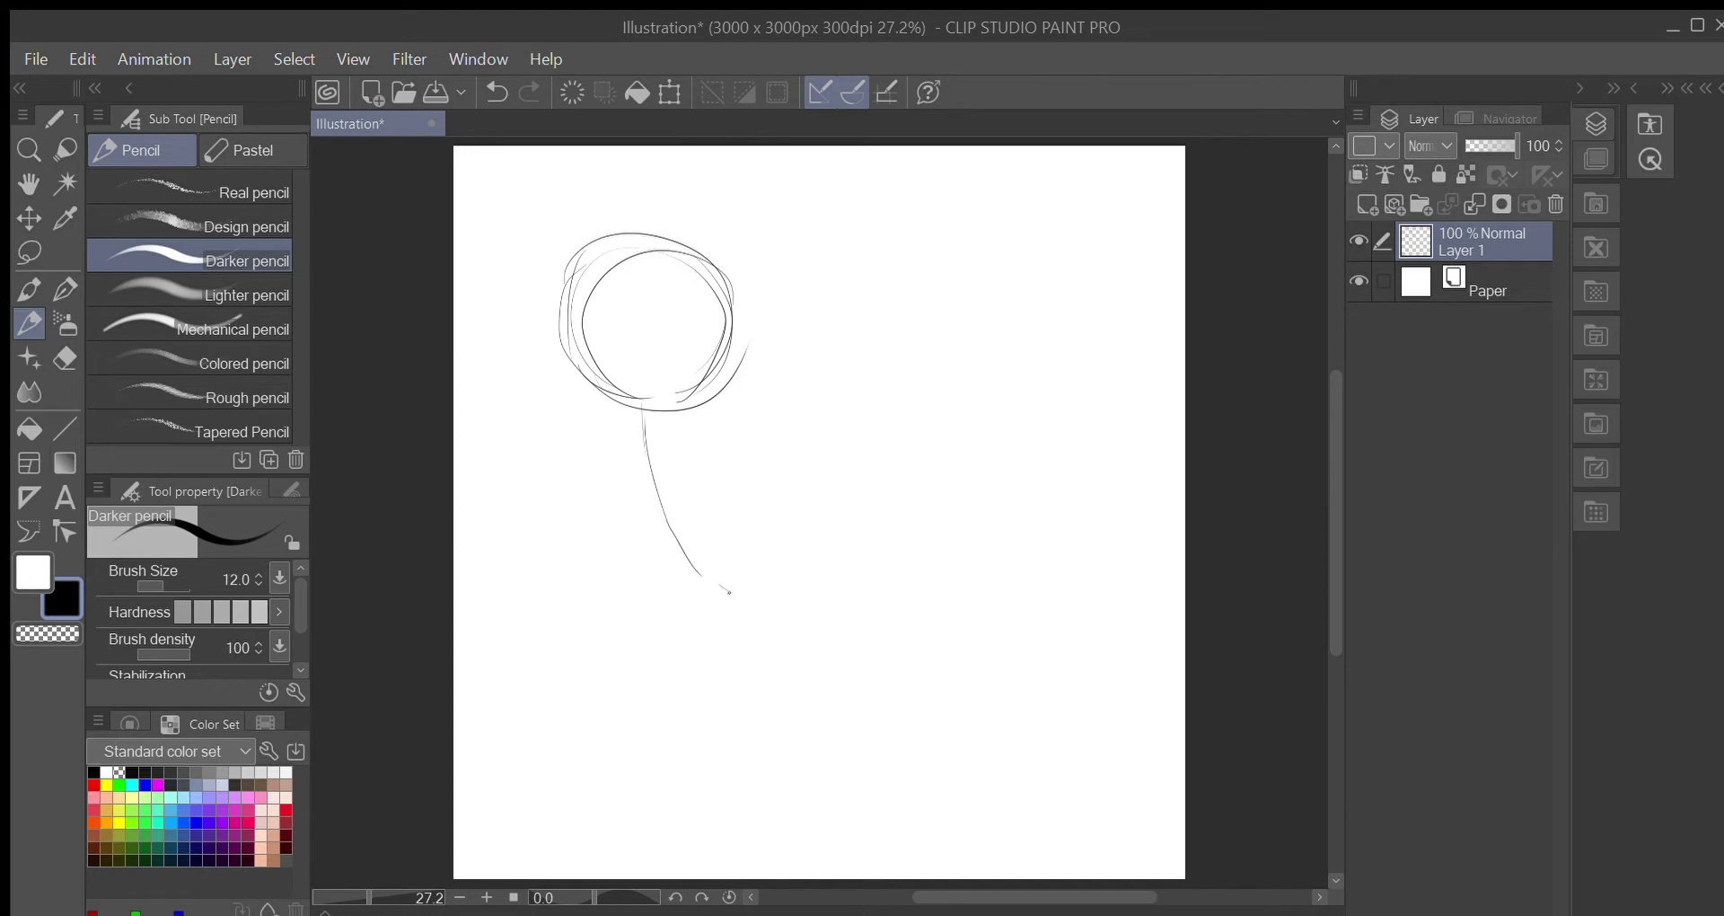
Sketch a round body below the head circle, with a curved tail guide line and one jointed hind leg
mouse_move(731, 580)
mouse_down()
mouse_move(816, 548)
mouse_move(873, 682)
mouse_move(747, 519)
mouse_move(835, 657)
mouse_move(821, 538)
mouse_move(727, 608)
mouse_move(789, 572)
mouse_move(807, 633)
mouse_move(922, 475)
mouse_up()
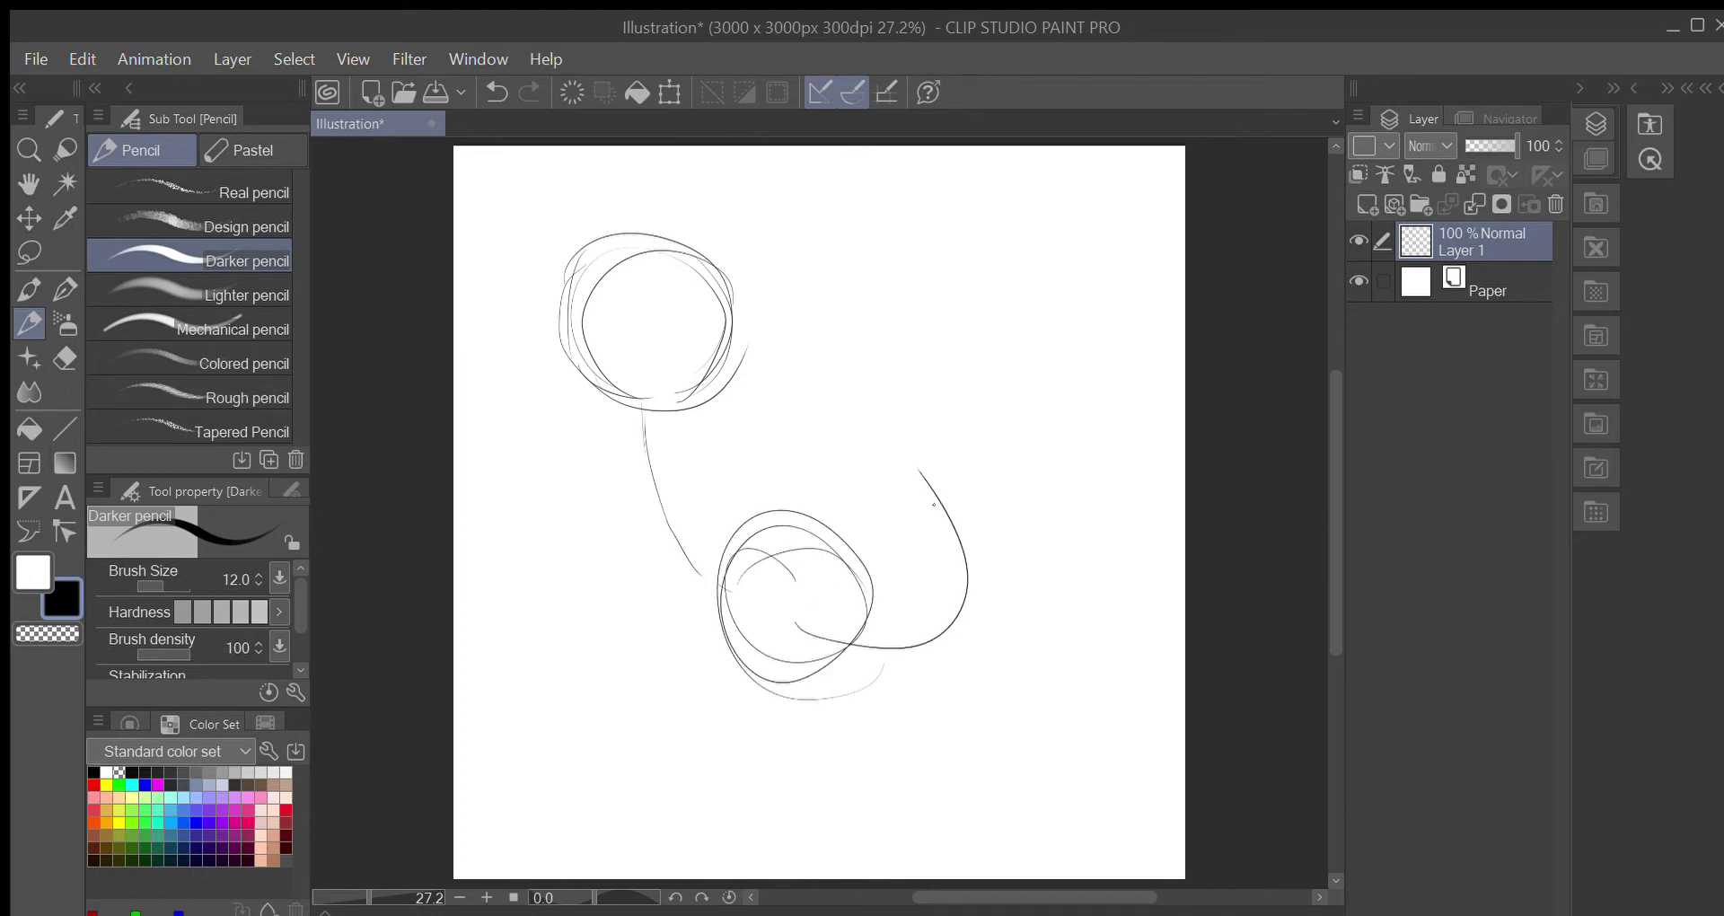
drag(951, 384, 910, 440)
mouse_move(807, 622)
mouse_down()
mouse_move(807, 668)
mouse_move(840, 656)
mouse_move(903, 743)
mouse_up()
drag(909, 735, 926, 792)
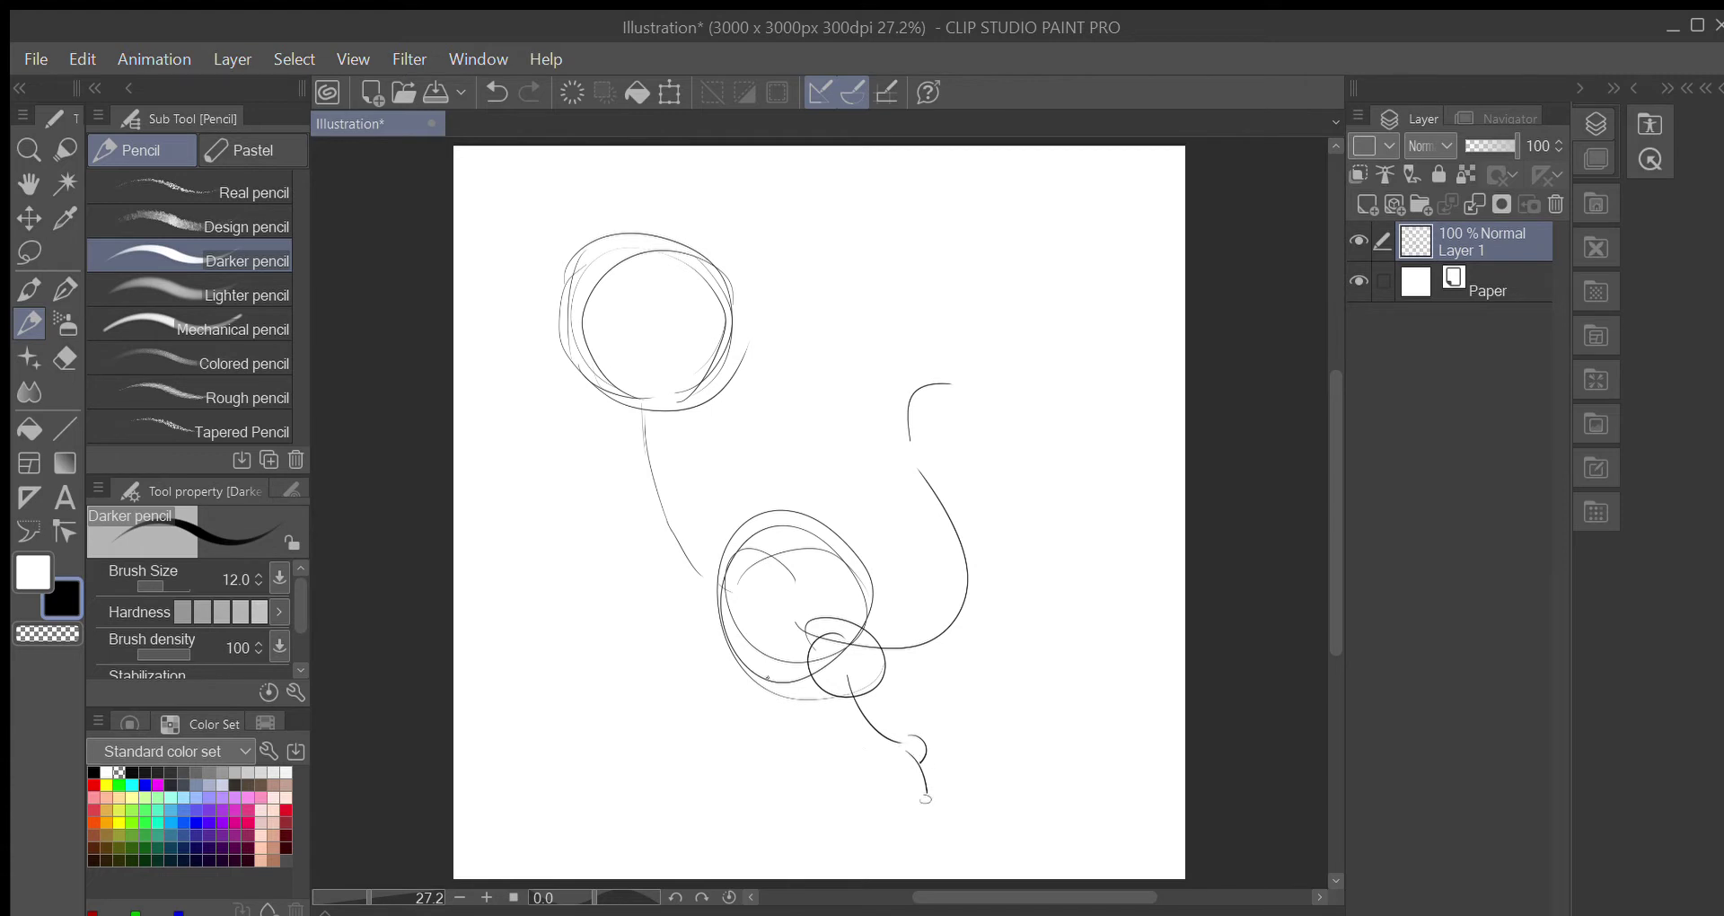
Sketch the second leg, the remaining limb joints and a curved ground line beneath the creature
mouse_move(778, 669)
mouse_down()
mouse_move(771, 724)
mouse_move(776, 684)
mouse_move(824, 759)
mouse_up()
mouse_move(803, 658)
mouse_down()
mouse_move(792, 628)
mouse_move(857, 723)
mouse_move(799, 770)
mouse_move(813, 790)
mouse_move(1000, 759)
mouse_up()
mouse_move(738, 626)
mouse_down()
mouse_move(788, 716)
mouse_move(693, 796)
mouse_move(829, 789)
mouse_up()
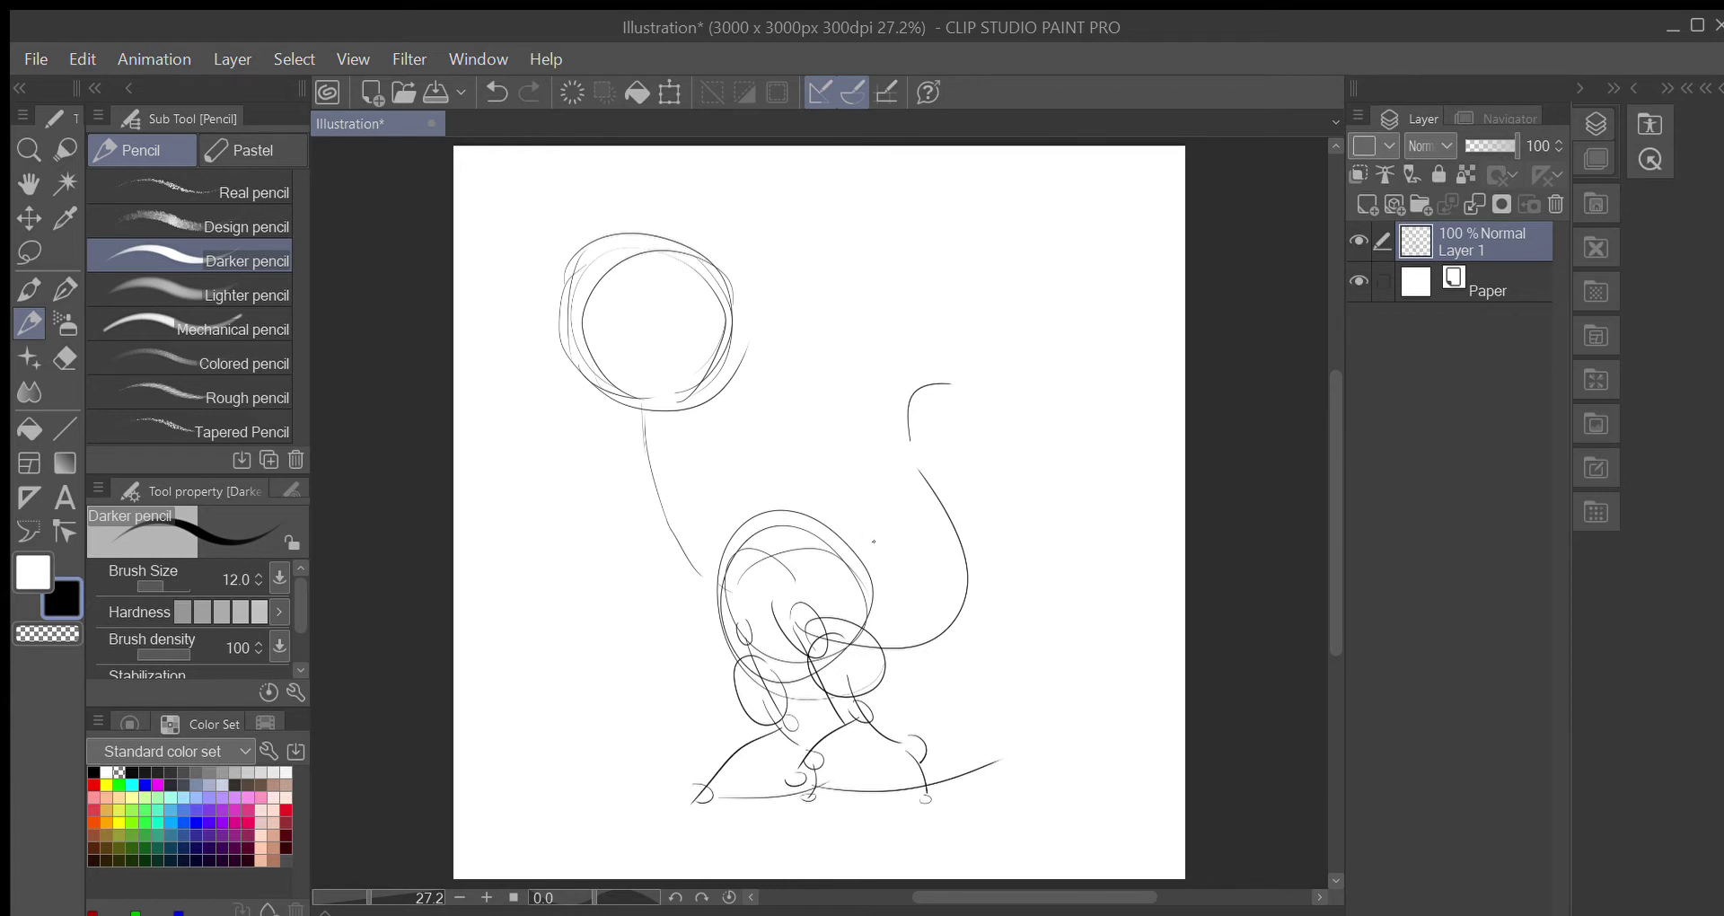
Enlarge the whole construction sketch and reposition it so that it fills more of the canvas
key(ctrl+t)
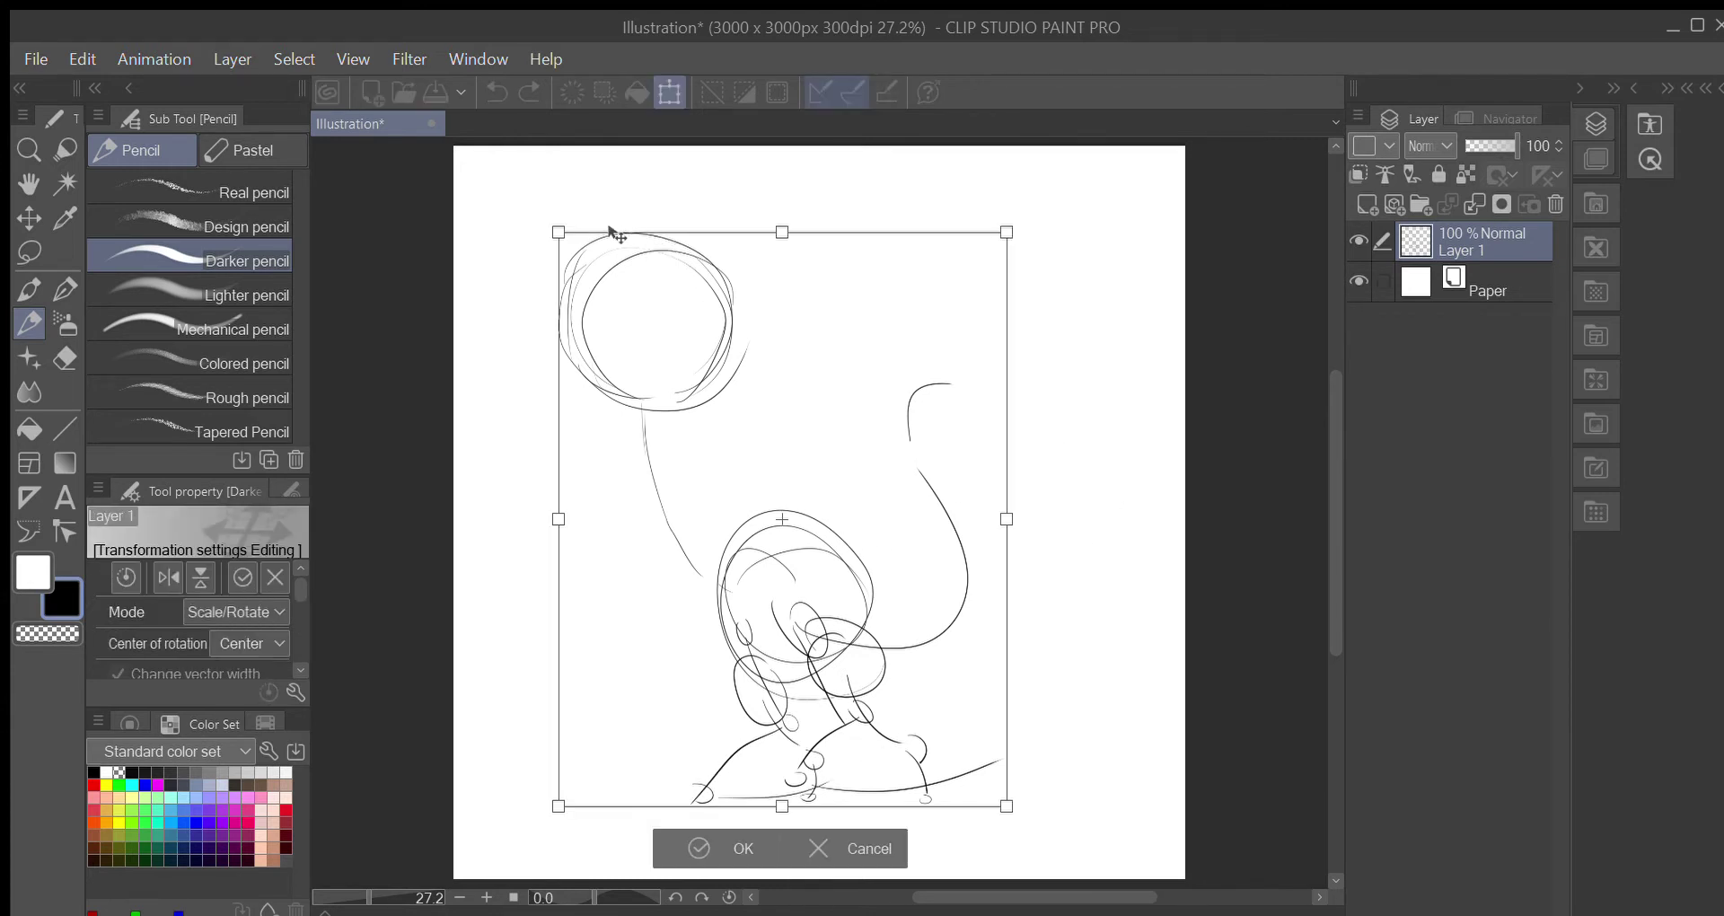
drag(554, 224, 453, 134)
drag(813, 471, 908, 527)
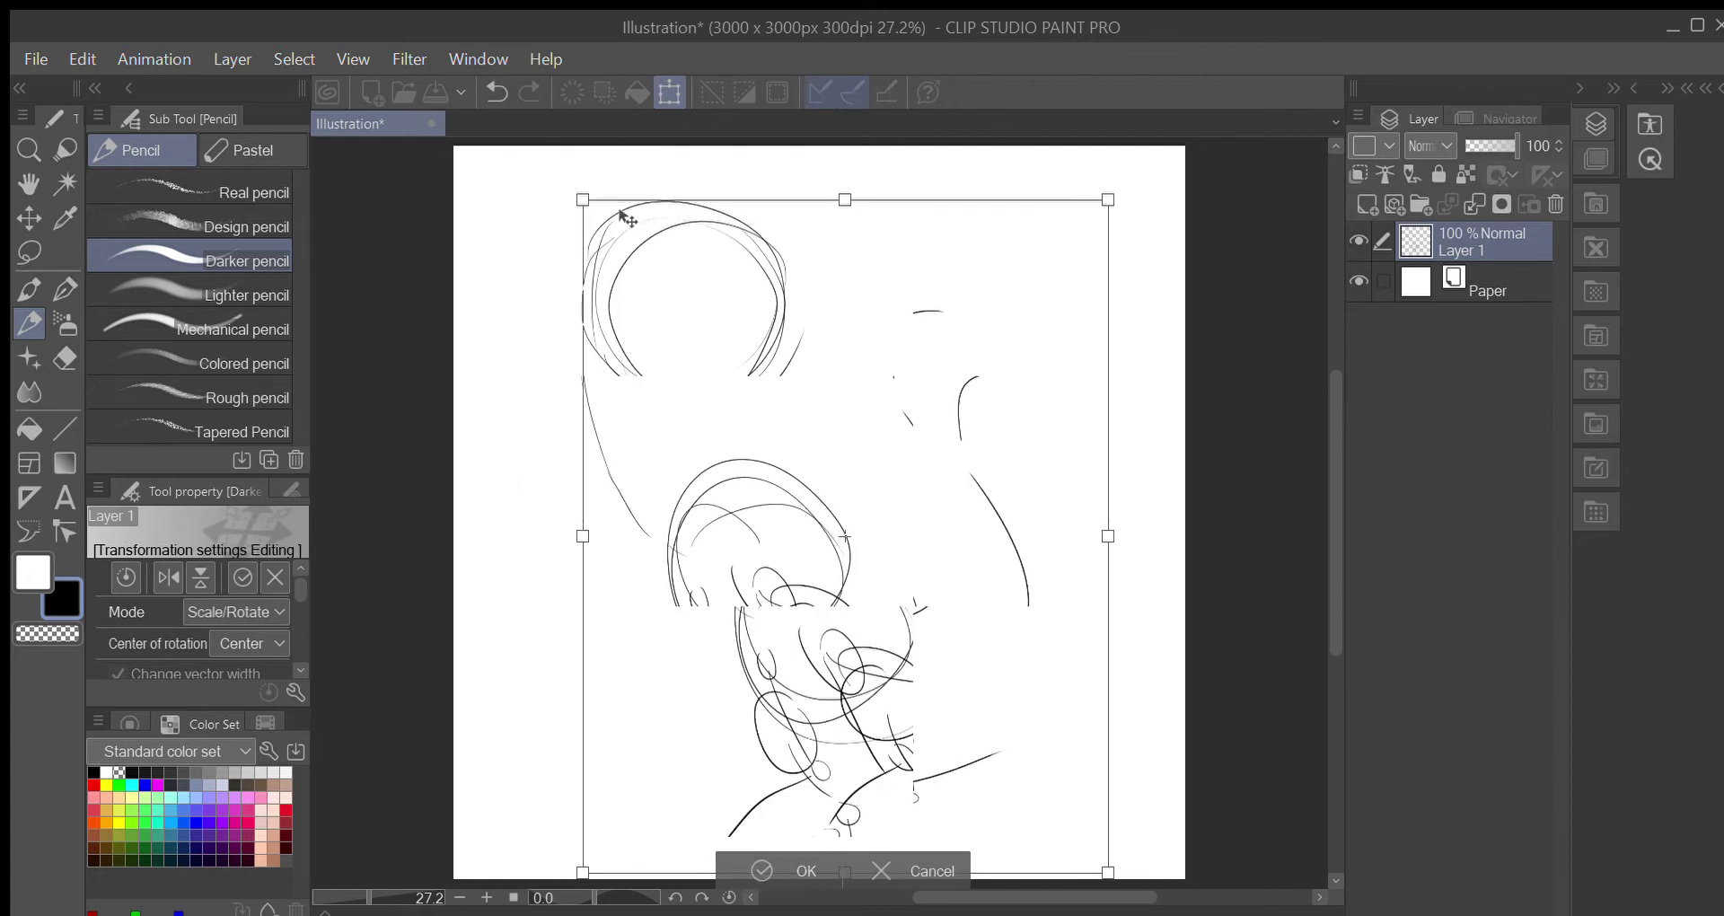
drag(582, 196, 548, 156)
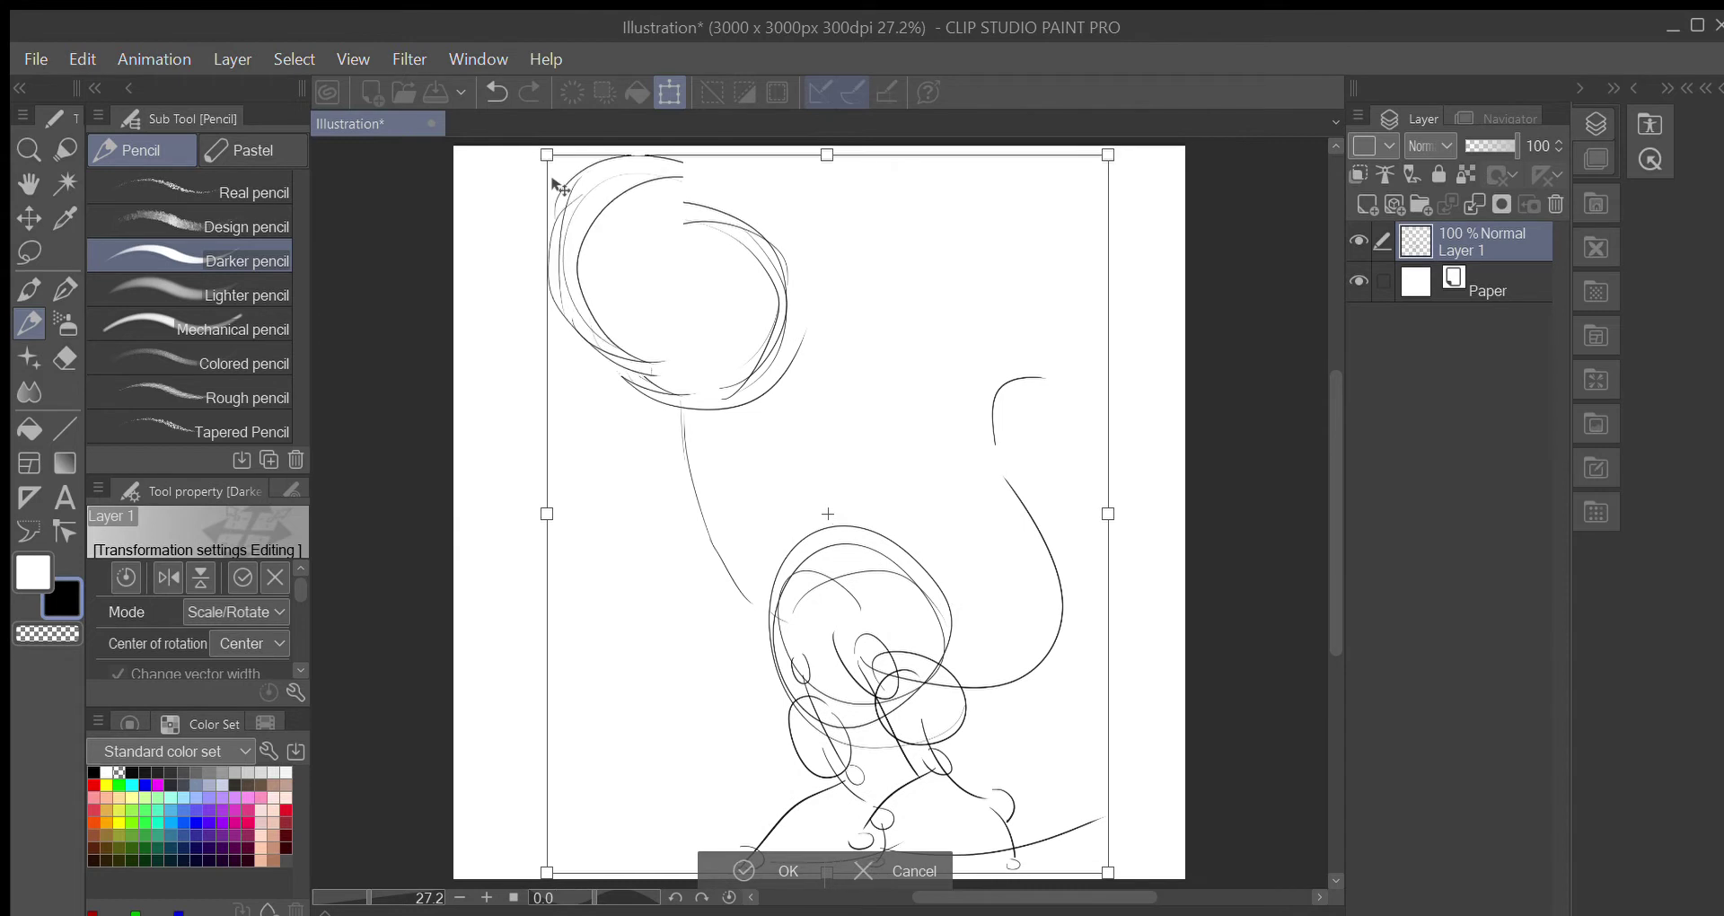
key(Left)
key(Left)
key(Left)
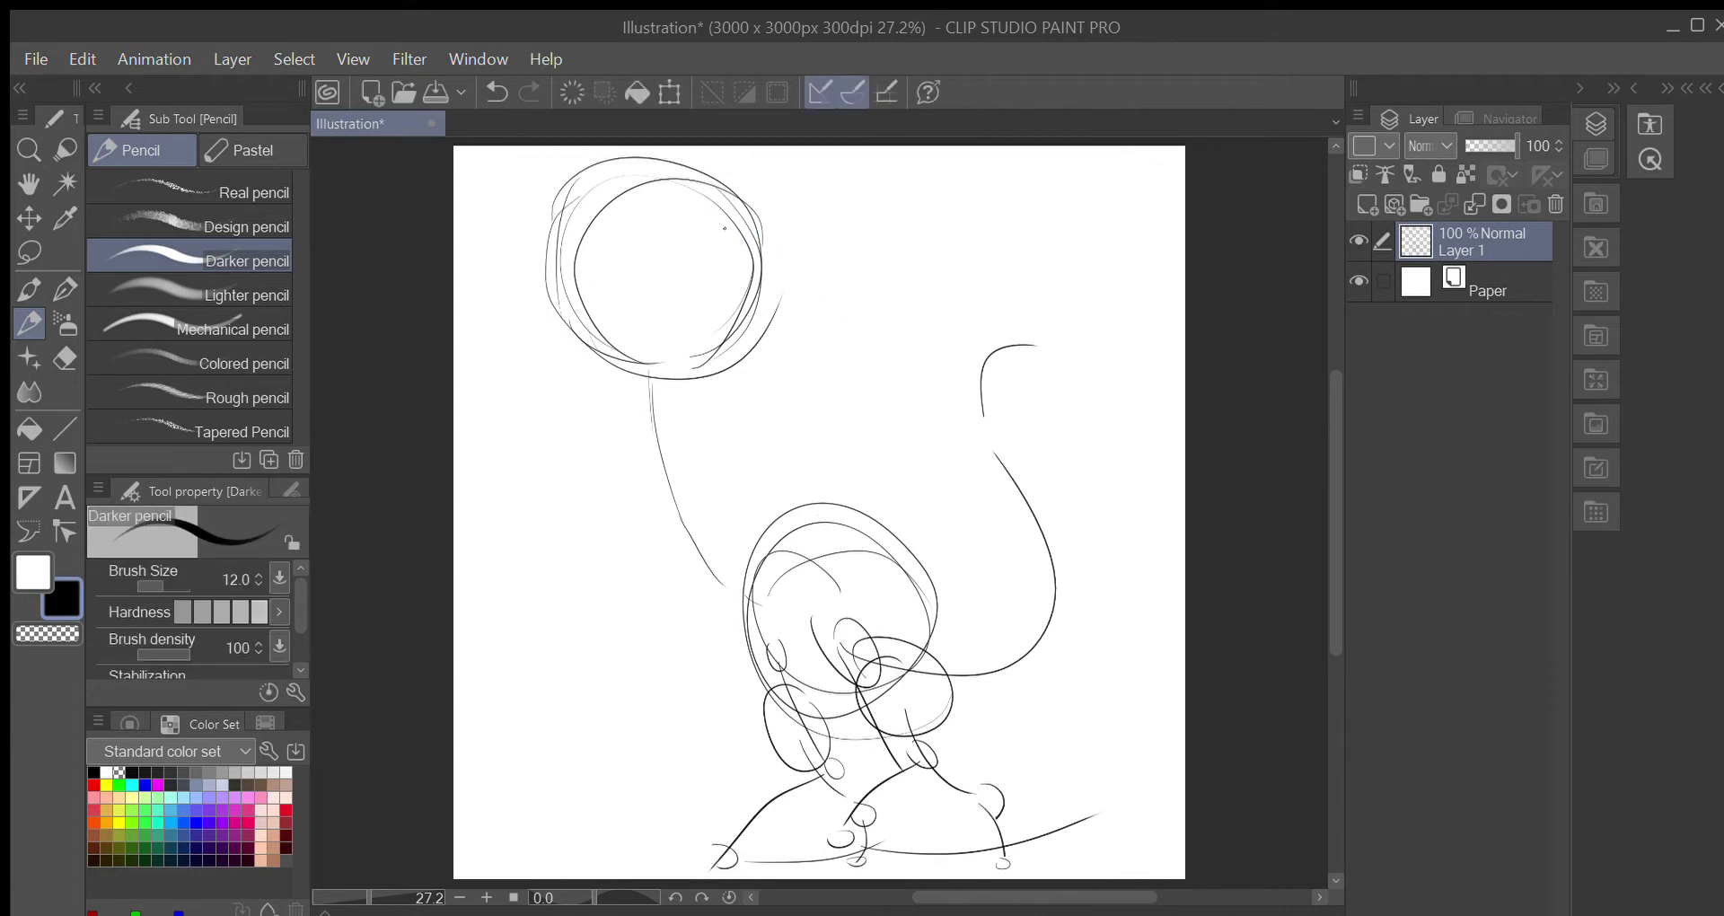
Sketch the outline around the head, neck, chest and back, and give the curved tail its full thickness
mouse_move(834, 492)
mouse_down()
mouse_move(730, 191)
mouse_move(678, 157)
mouse_move(537, 395)
mouse_move(687, 637)
mouse_move(732, 667)
mouse_up()
key(ctrl+z)
key(ctrl+z)
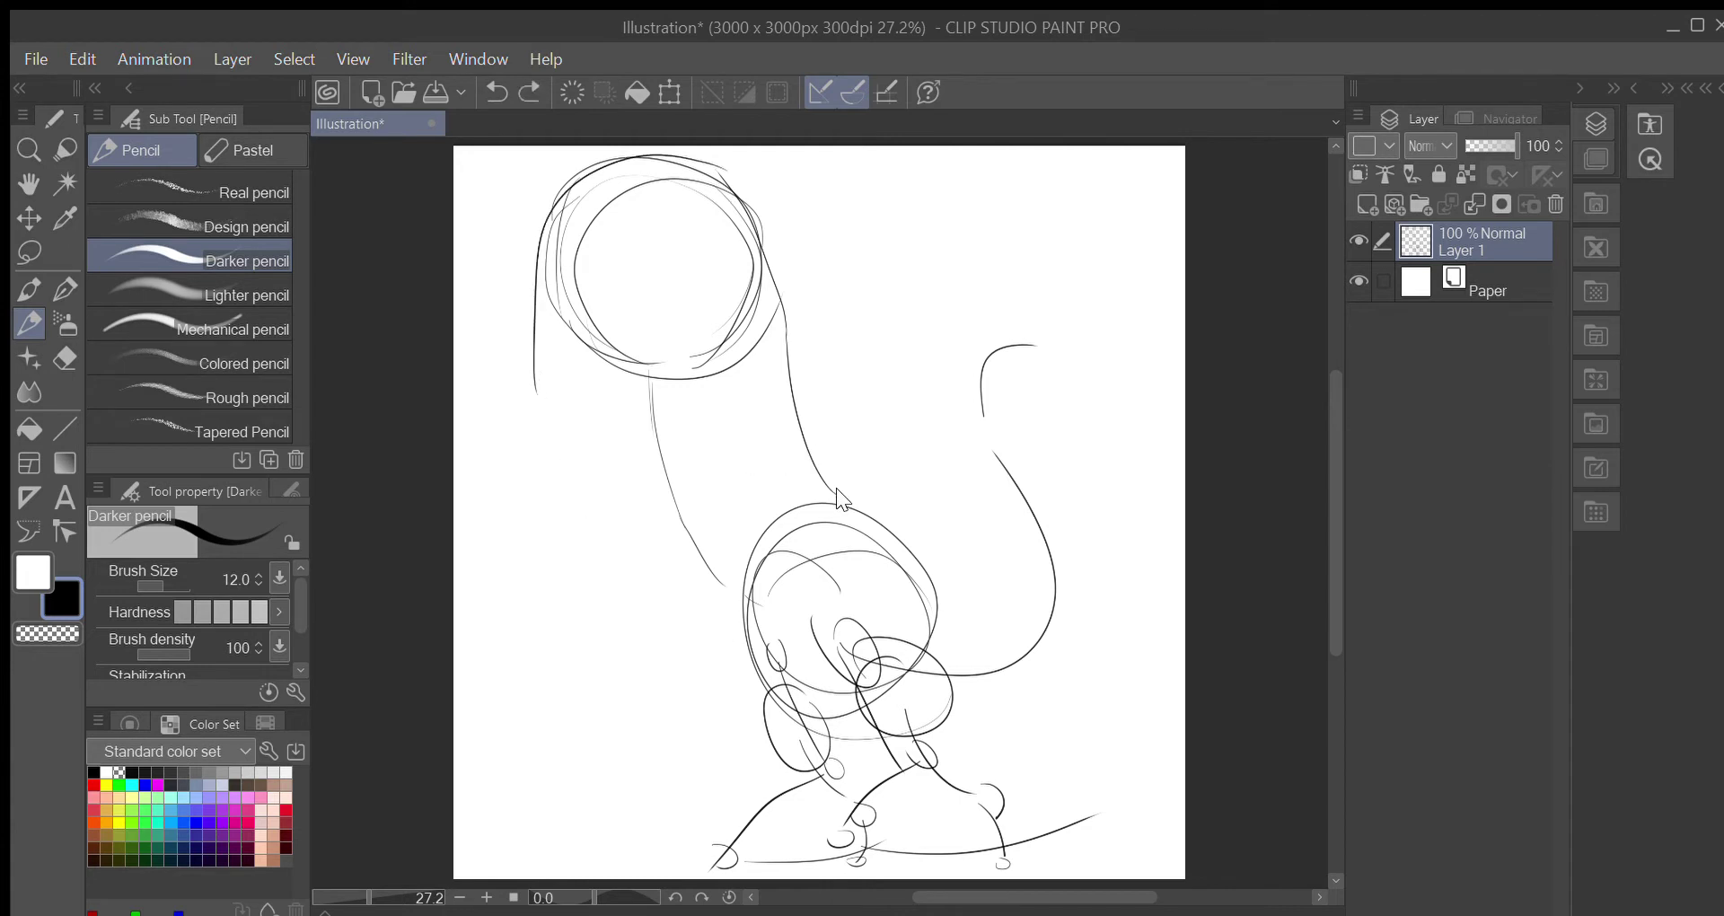
drag(537, 288, 762, 714)
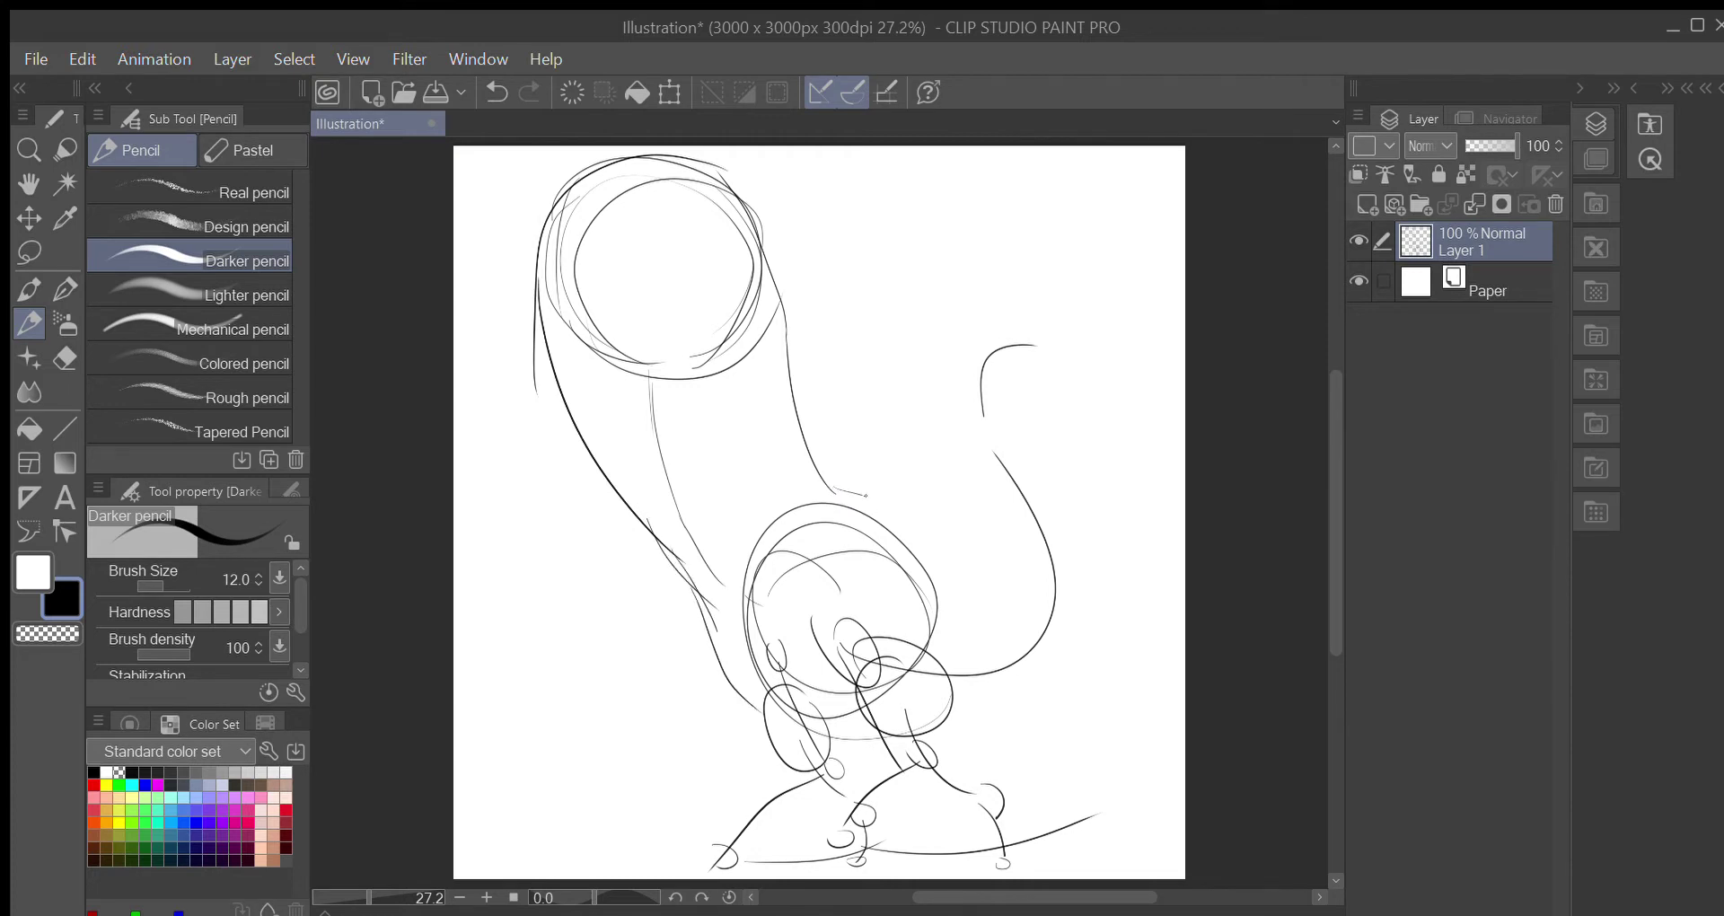
mouse_move(866, 496)
mouse_down()
mouse_move(940, 568)
mouse_move(977, 503)
mouse_move(1006, 331)
mouse_move(1067, 557)
mouse_move(1069, 637)
mouse_up()
drag(812, 608, 831, 518)
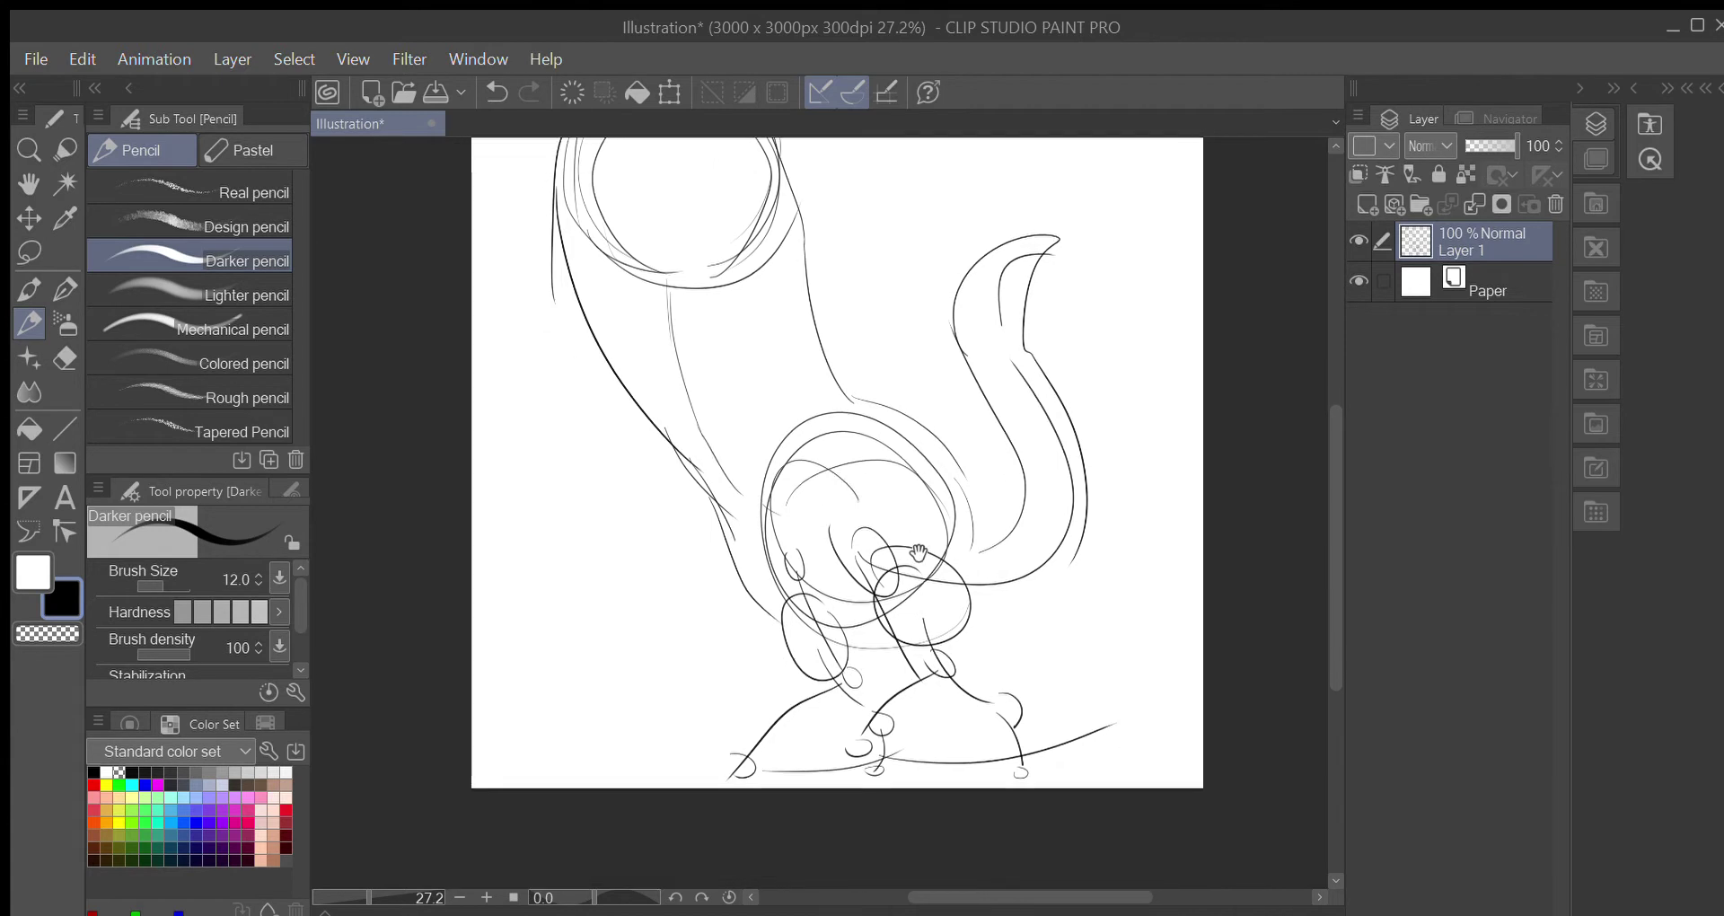
Erase the large head circle and upper neck lines using the Rough eraser at size 1200
drag(758, 393, 850, 520)
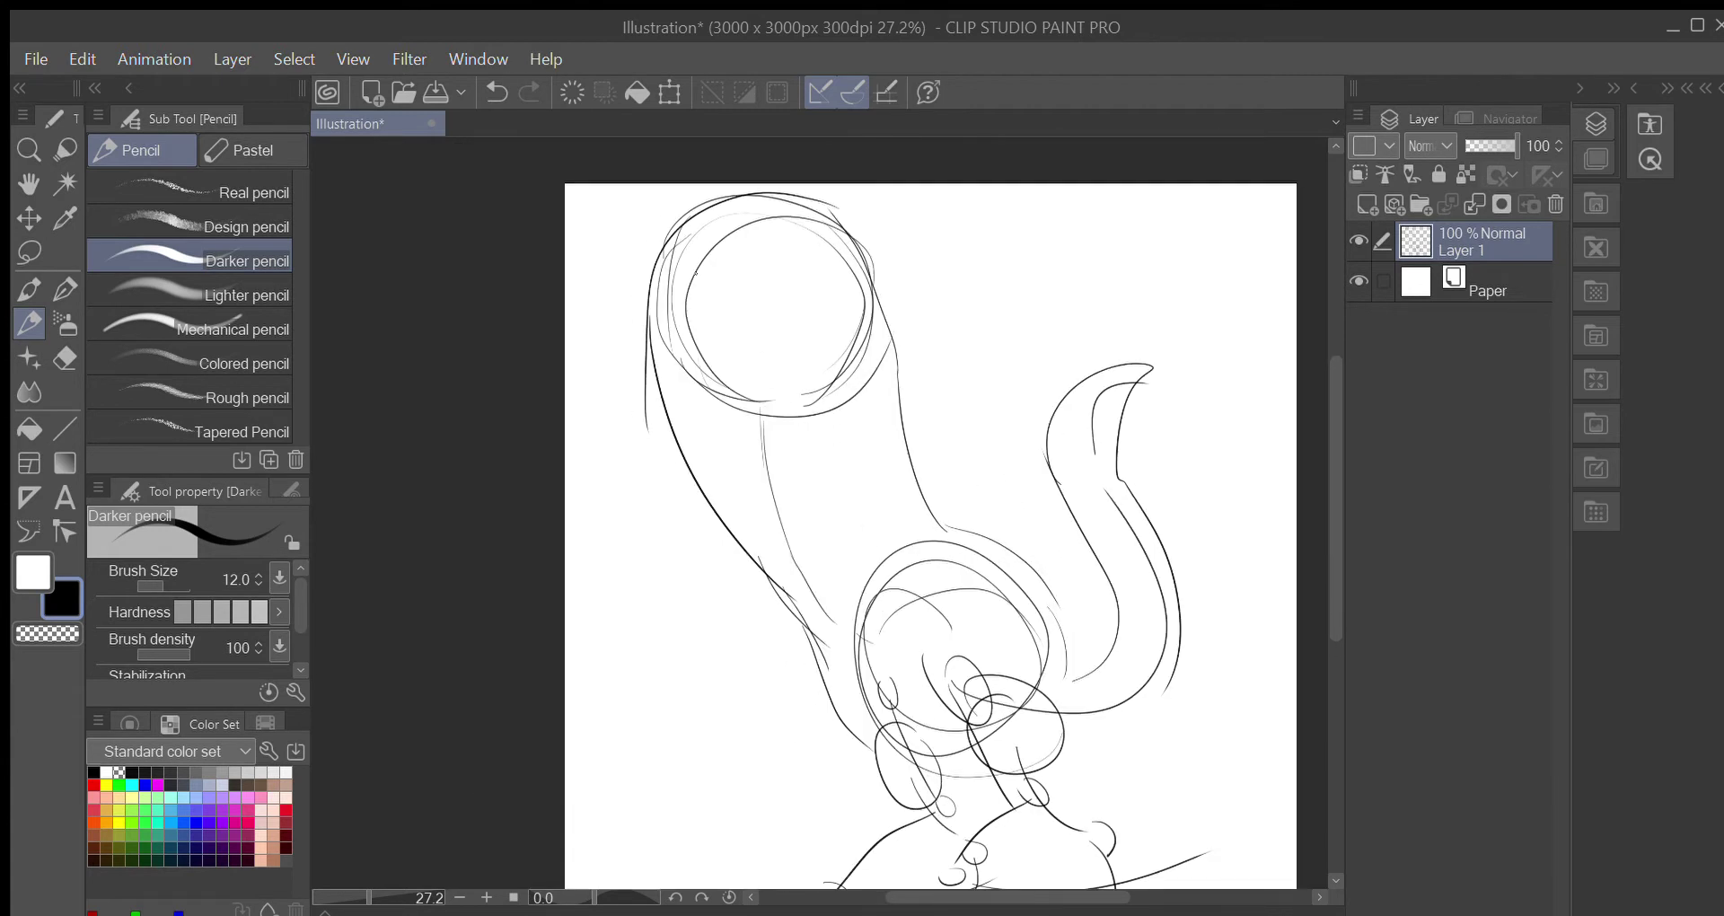
key(e)
key(bracketright)
key(bracketright)
key(bracketright)
key(bracketright)
key(bracketright)
key(bracketright)
key(bracketright)
key(bracketright)
key(bracketright)
key(bracketright)
key(bracketright)
key(bracketright)
key(bracketright)
key(bracketright)
key(bracketright)
key(bracketright)
key(bracketright)
key(bracketright)
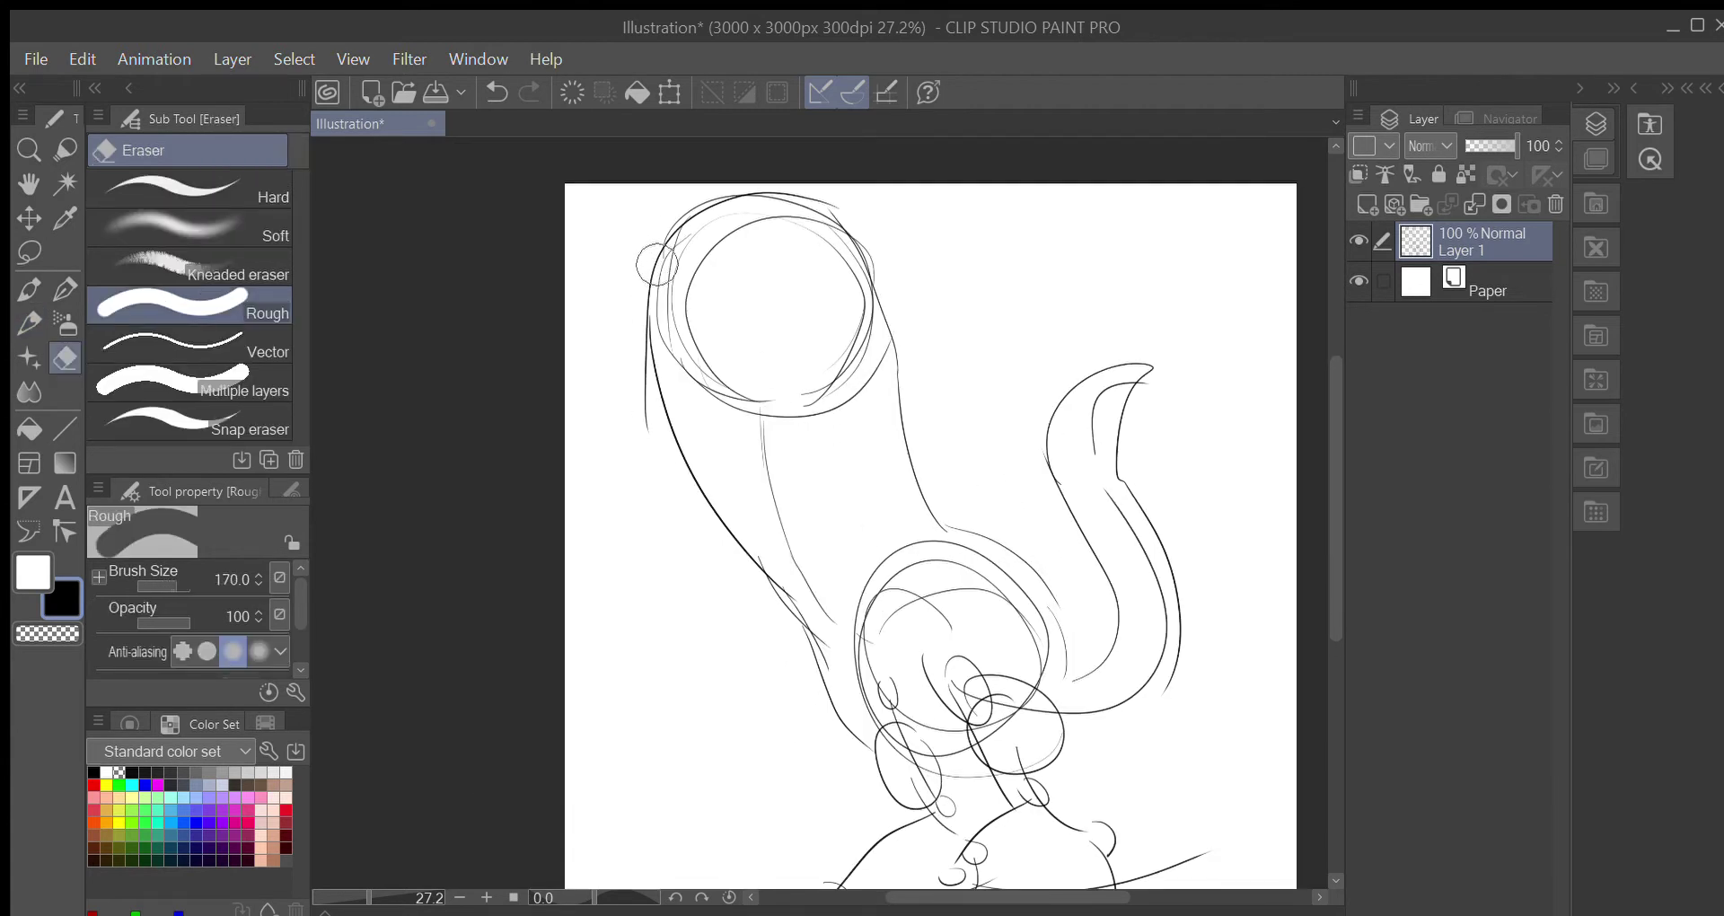
drag(678, 461, 621, 269)
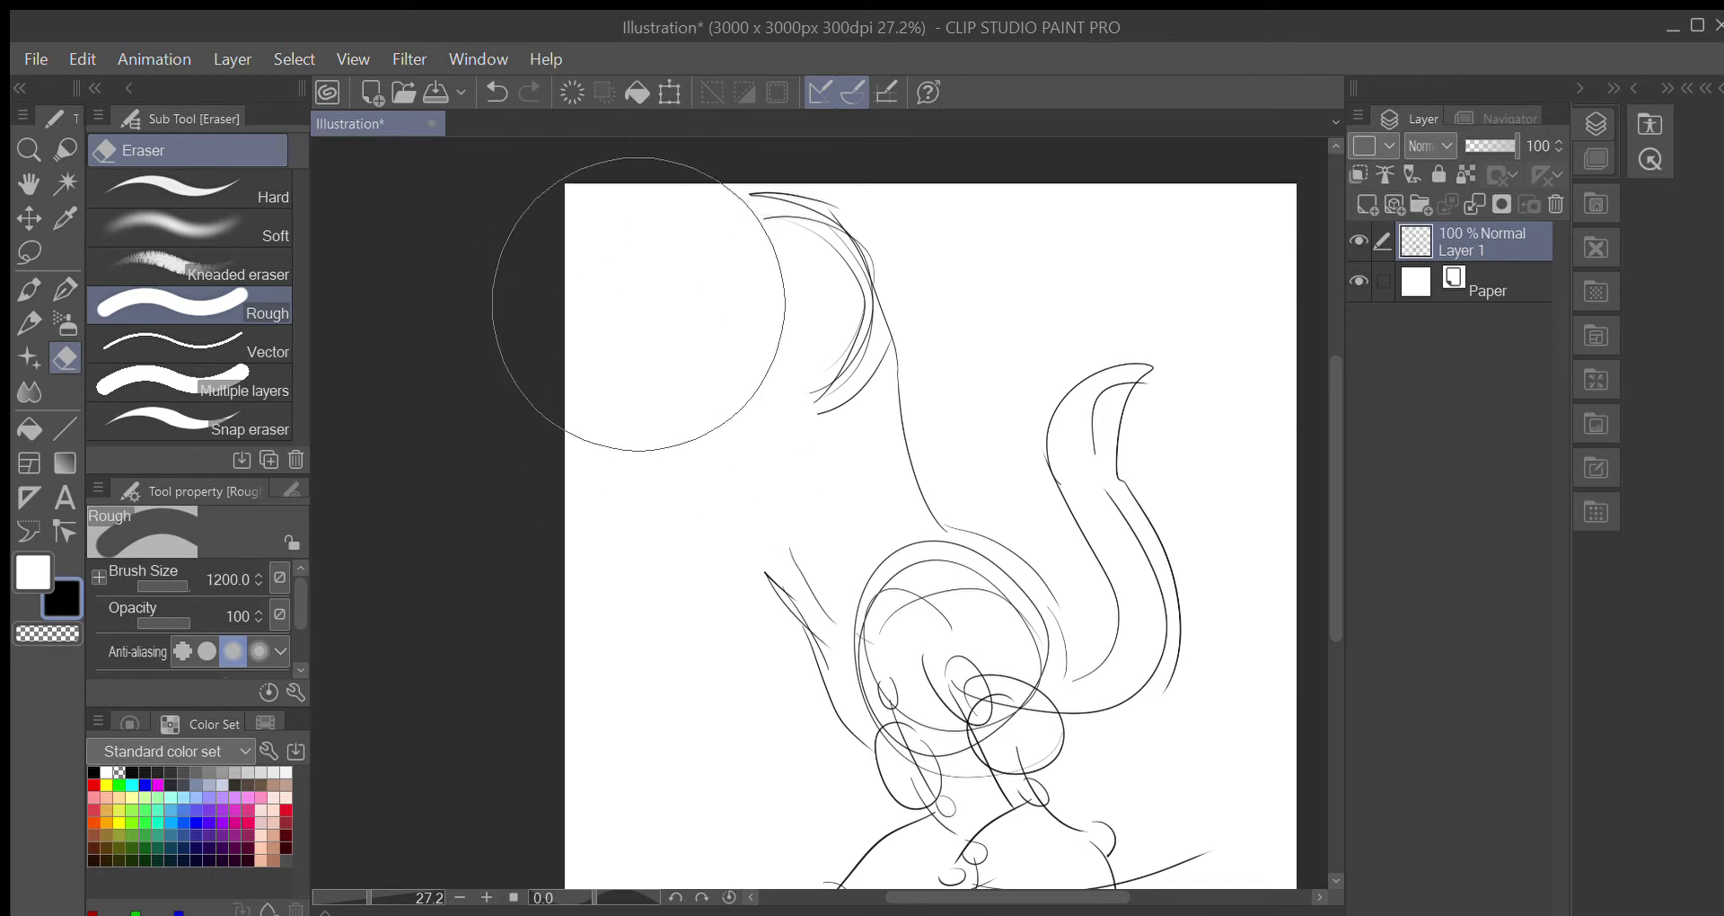
key(p)
drag(772, 578, 733, 345)
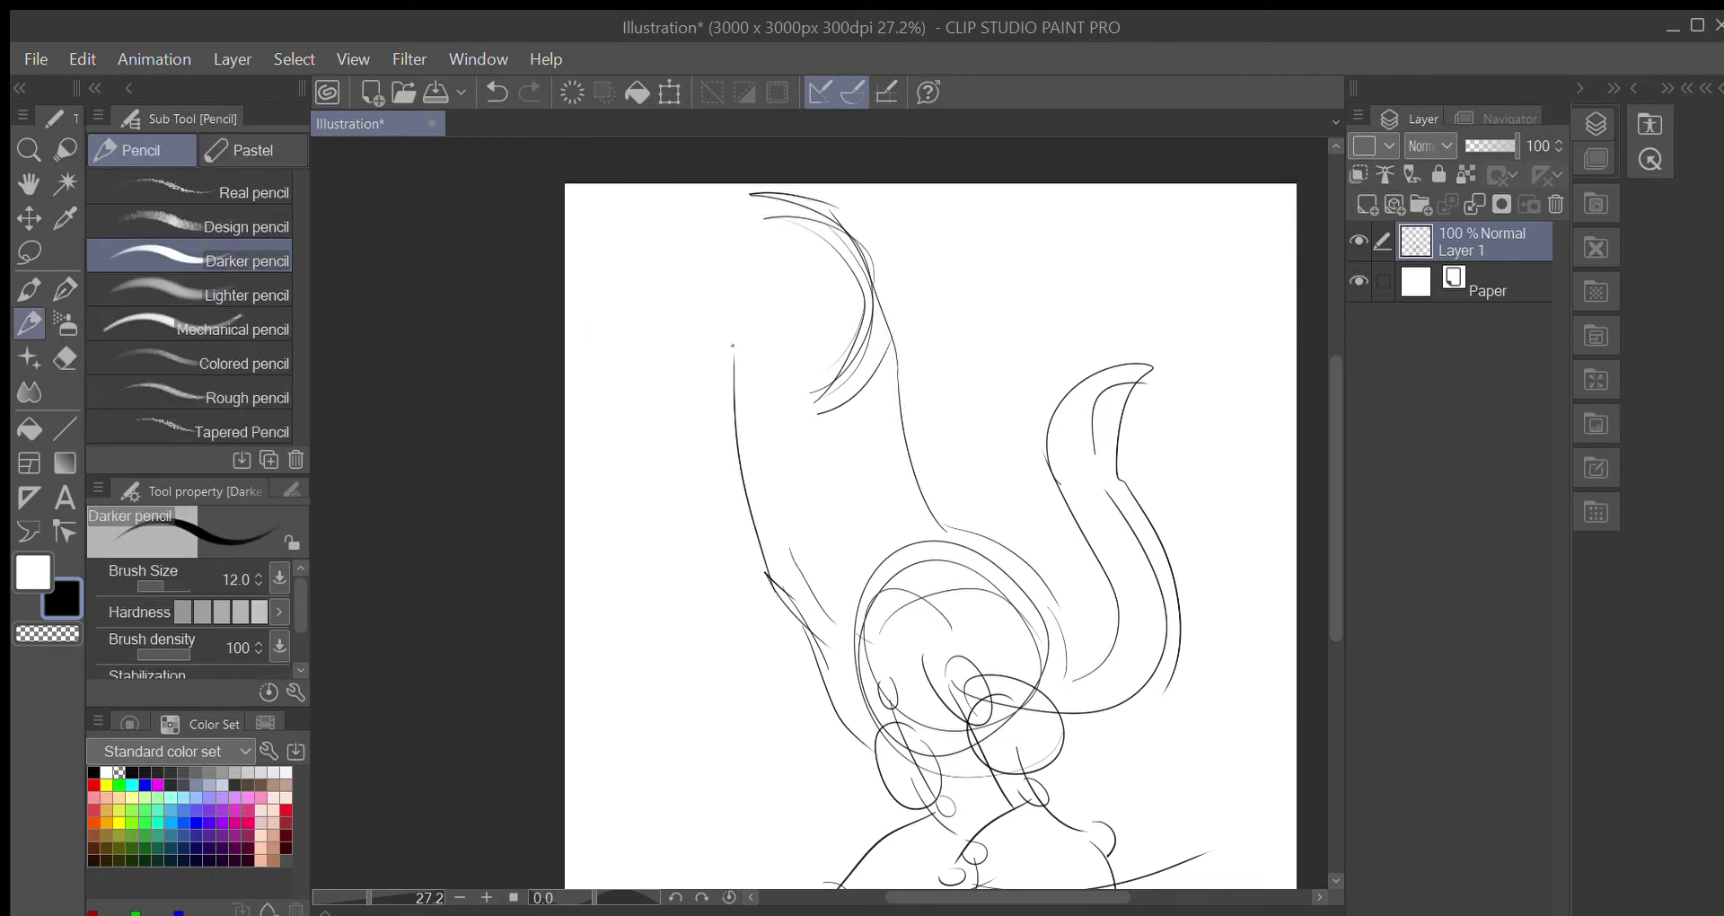
key(e)
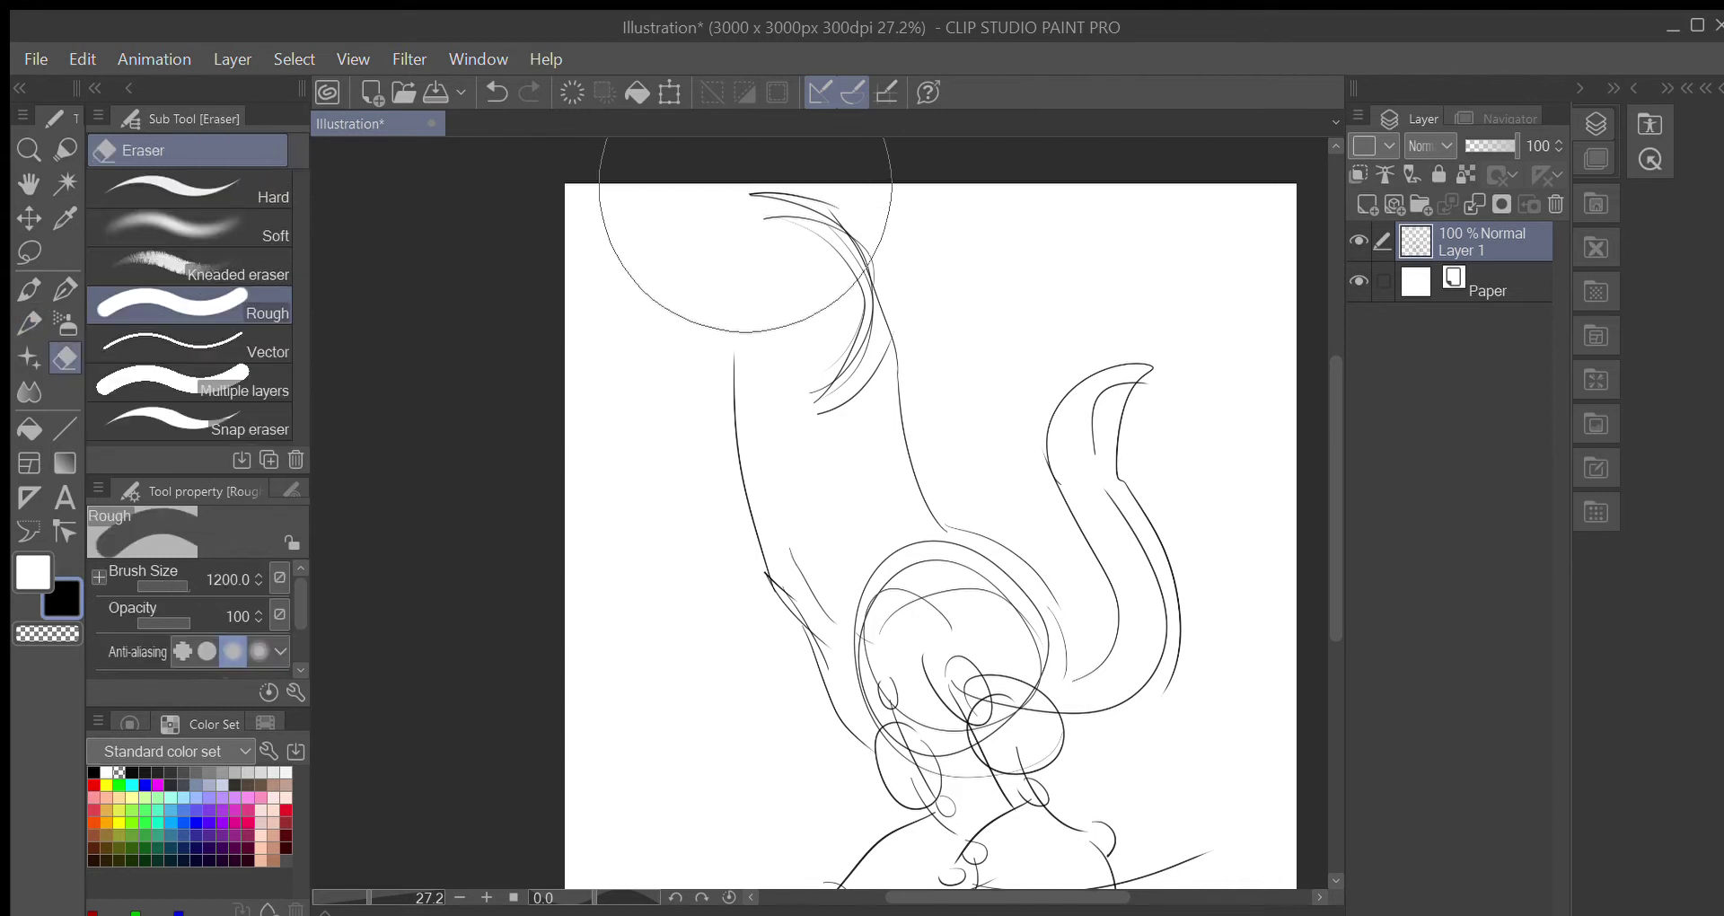
mouse_move(731, 135)
mouse_down()
mouse_move(693, 308)
mouse_move(712, 404)
mouse_move(763, 386)
mouse_up()
Sketch a smaller rounded head with the Darker pencil, adding an angular brow line and two eyes
key(p)
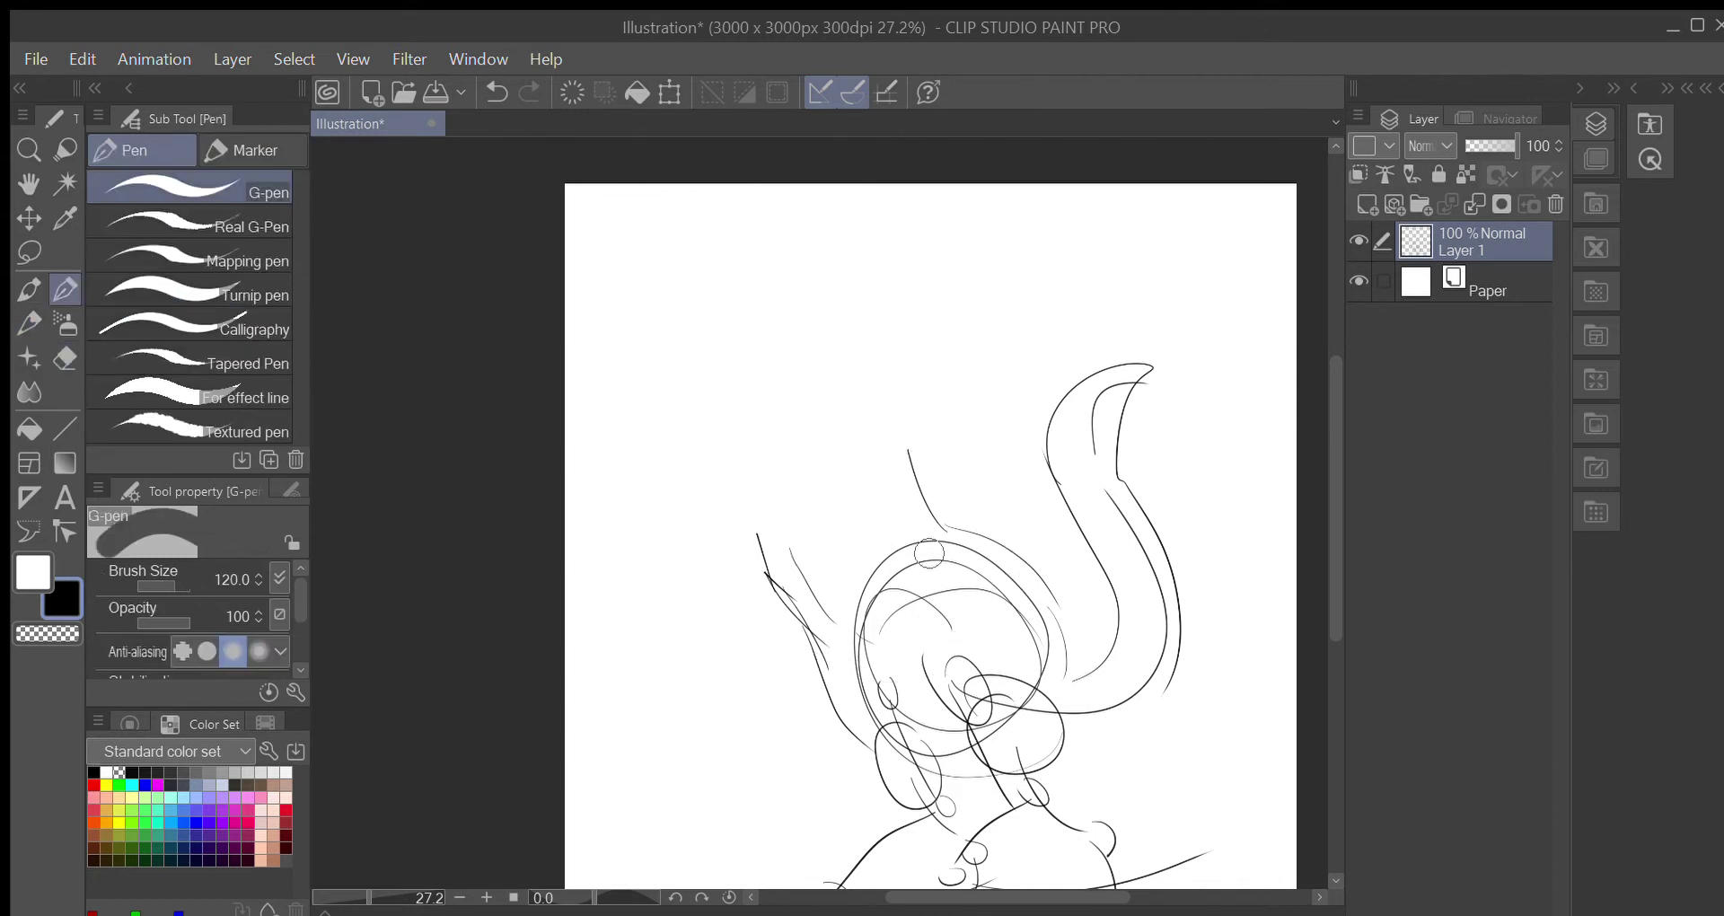
mouse_move(878, 418)
mouse_down()
mouse_move(770, 475)
mouse_move(772, 529)
mouse_up()
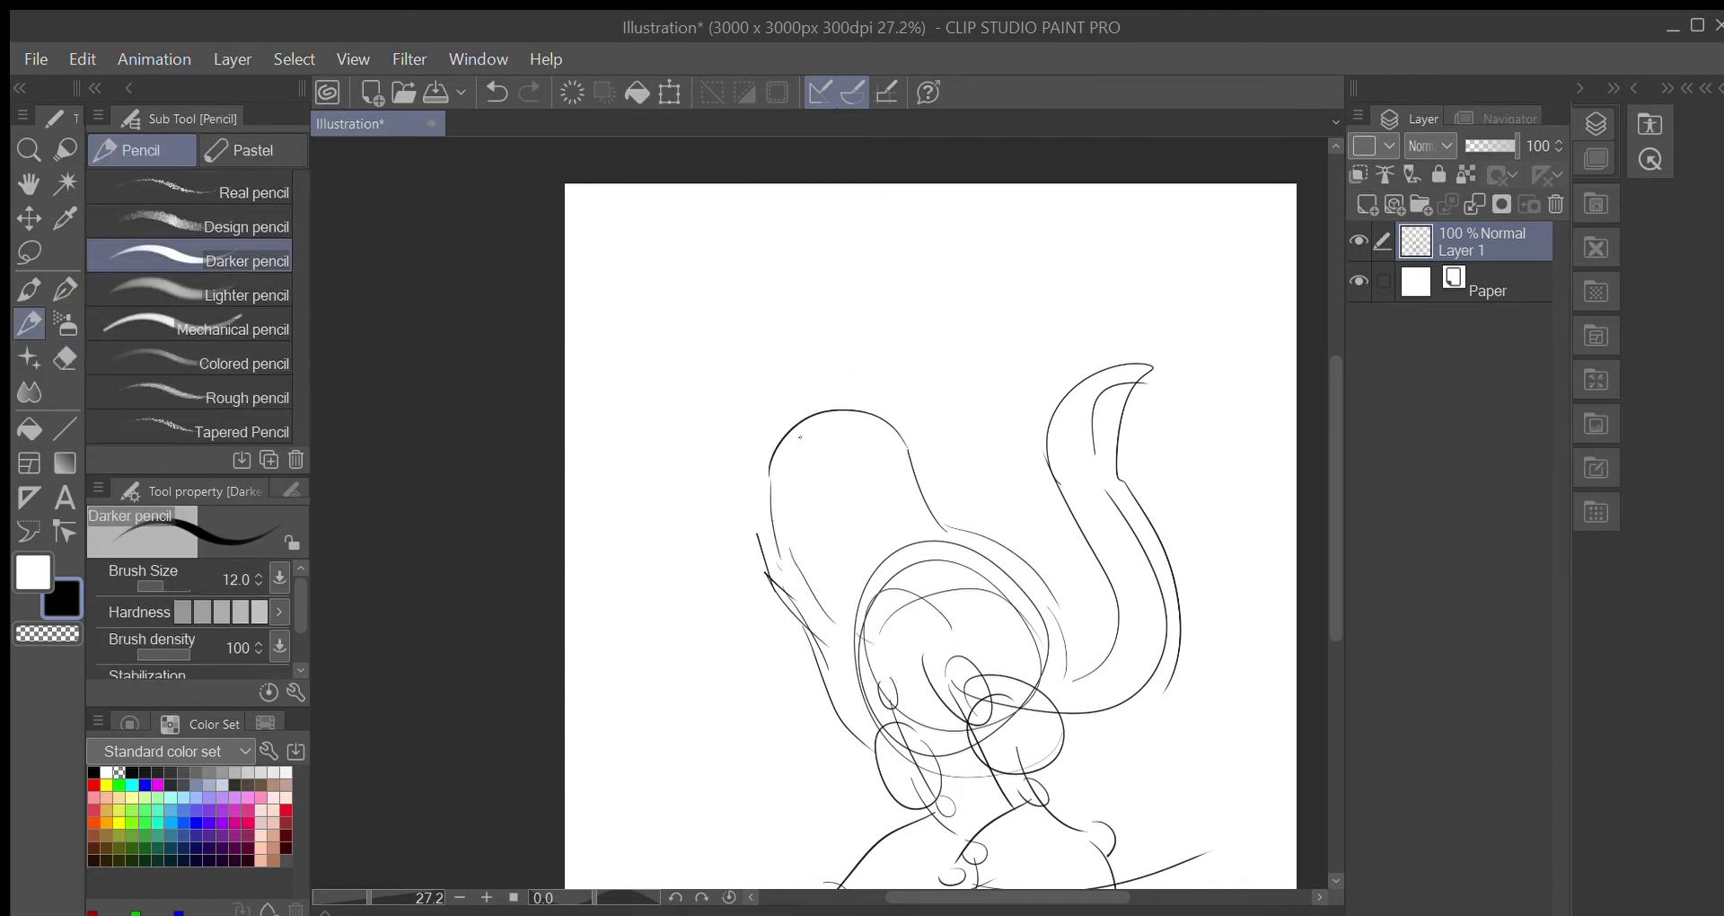
mouse_move(808, 401)
mouse_down()
mouse_move(741, 482)
mouse_move(767, 567)
mouse_up()
mouse_move(786, 546)
mouse_down()
mouse_move(809, 474)
mouse_move(878, 508)
mouse_move(808, 533)
mouse_move(862, 507)
mouse_up()
Sketch the jagged pointed limb shapes over the body and chest, and add clawed feet under the legs
mouse_move(926, 515)
mouse_down()
mouse_move(905, 552)
mouse_move(823, 593)
mouse_move(829, 606)
mouse_move(972, 537)
mouse_up()
mouse_move(733, 582)
mouse_down()
mouse_move(828, 638)
mouse_move(831, 774)
mouse_move(734, 568)
mouse_up()
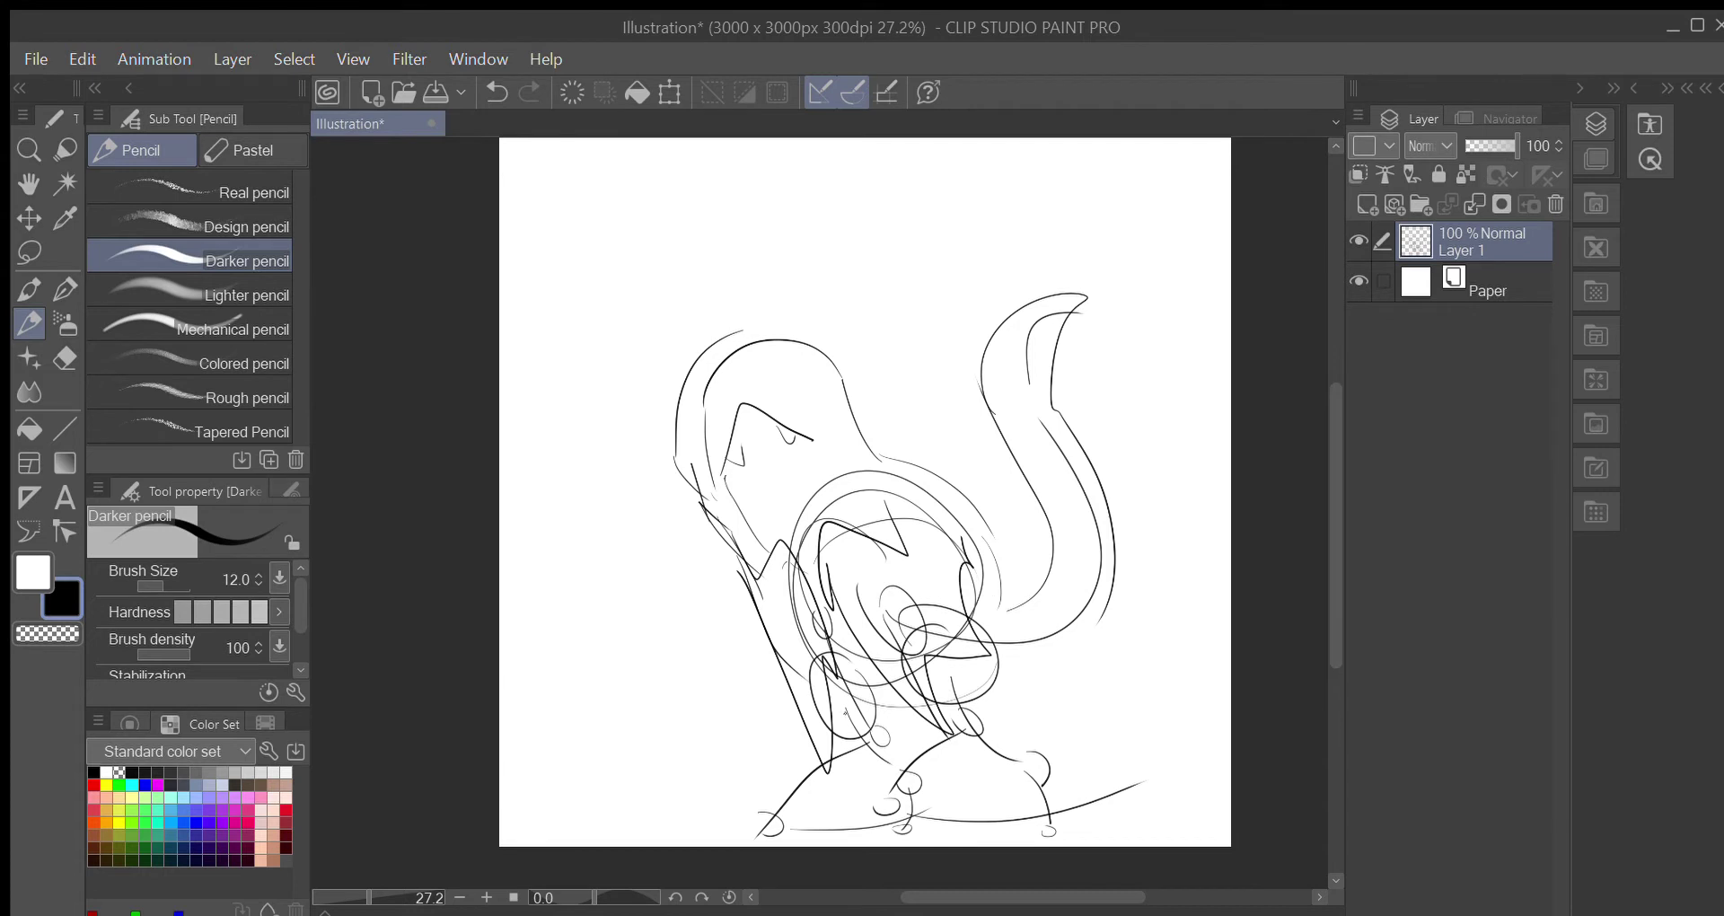
mouse_move(845, 708)
mouse_down()
mouse_move(871, 673)
mouse_move(901, 734)
mouse_move(868, 767)
mouse_move(889, 784)
mouse_move(948, 678)
mouse_move(1013, 722)
mouse_up()
mouse_move(1028, 640)
mouse_down()
mouse_move(1075, 731)
mouse_move(1014, 758)
mouse_move(1111, 747)
mouse_up()
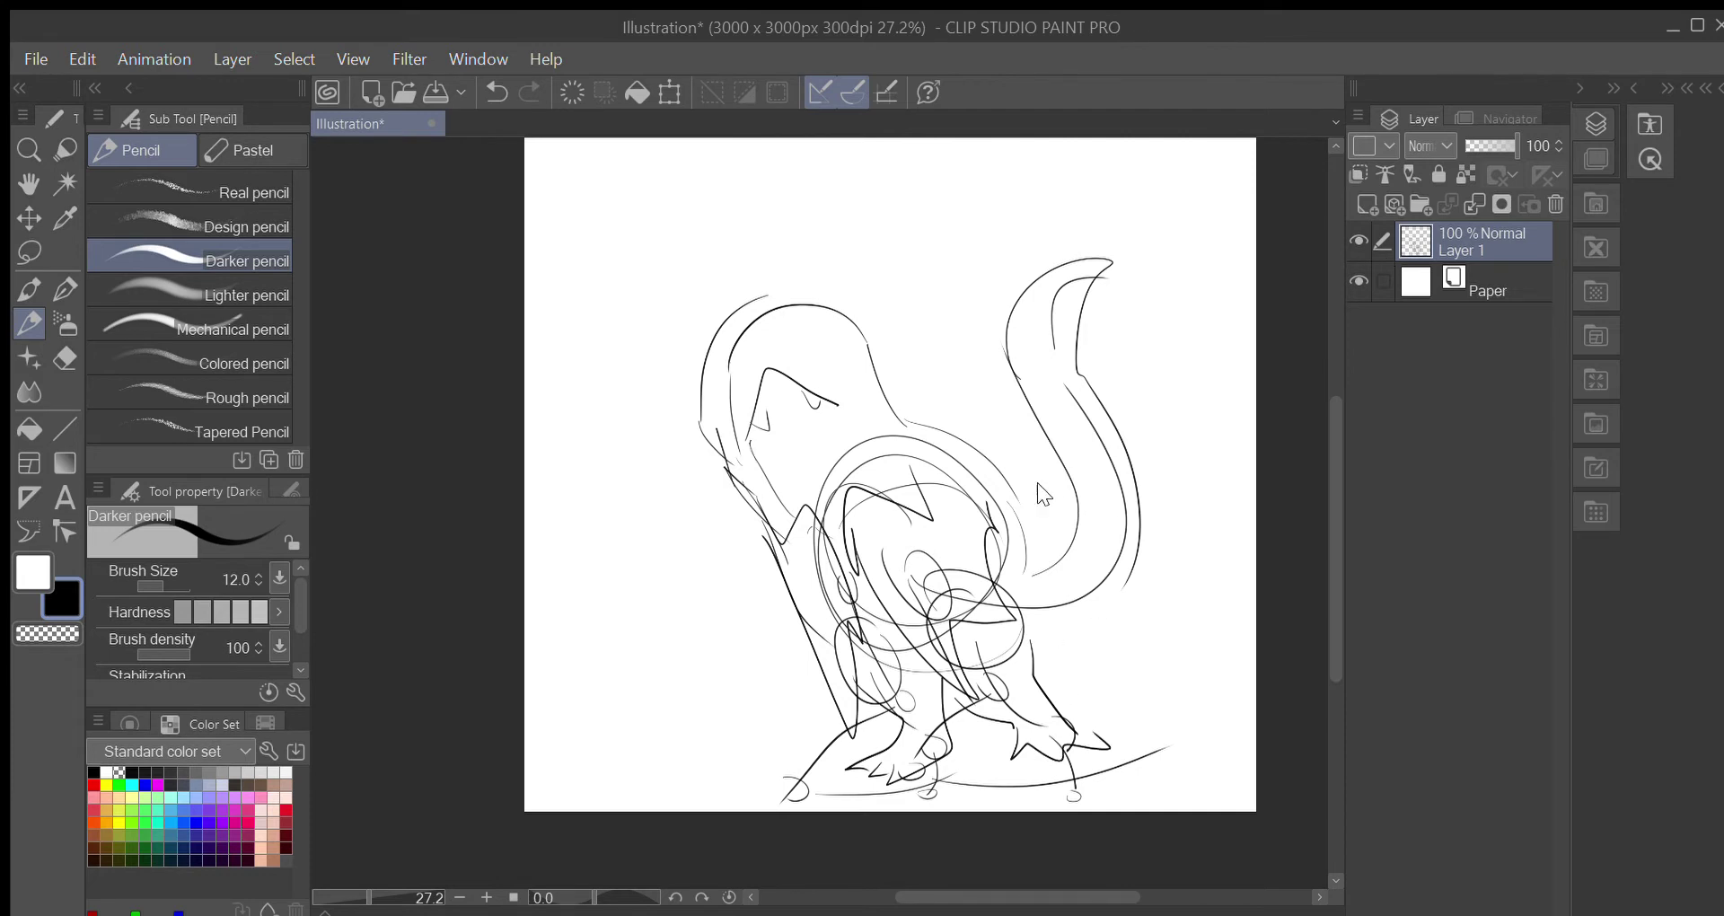
Scale up the creature sketch in two transformations so that it occupies most of the canvas
key(ctrl+t)
drag(693, 245, 602, 155)
key(Return)
drag(870, 432, 870, 476)
key(ctrl+t)
drag(615, 256, 555, 193)
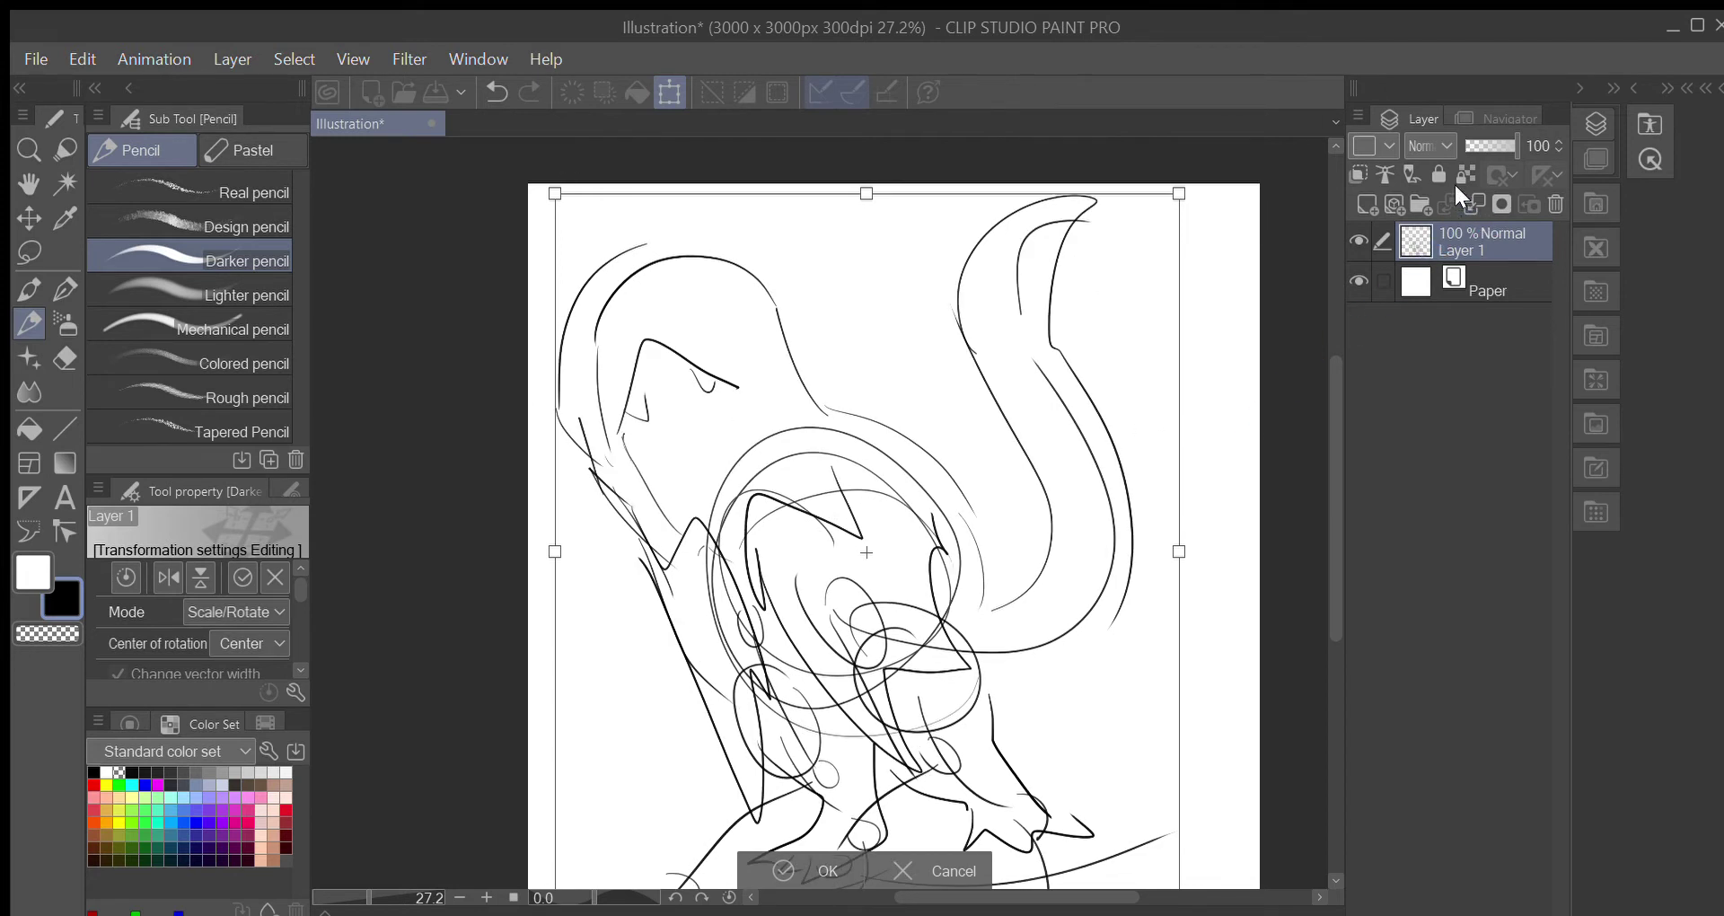
key(Return)
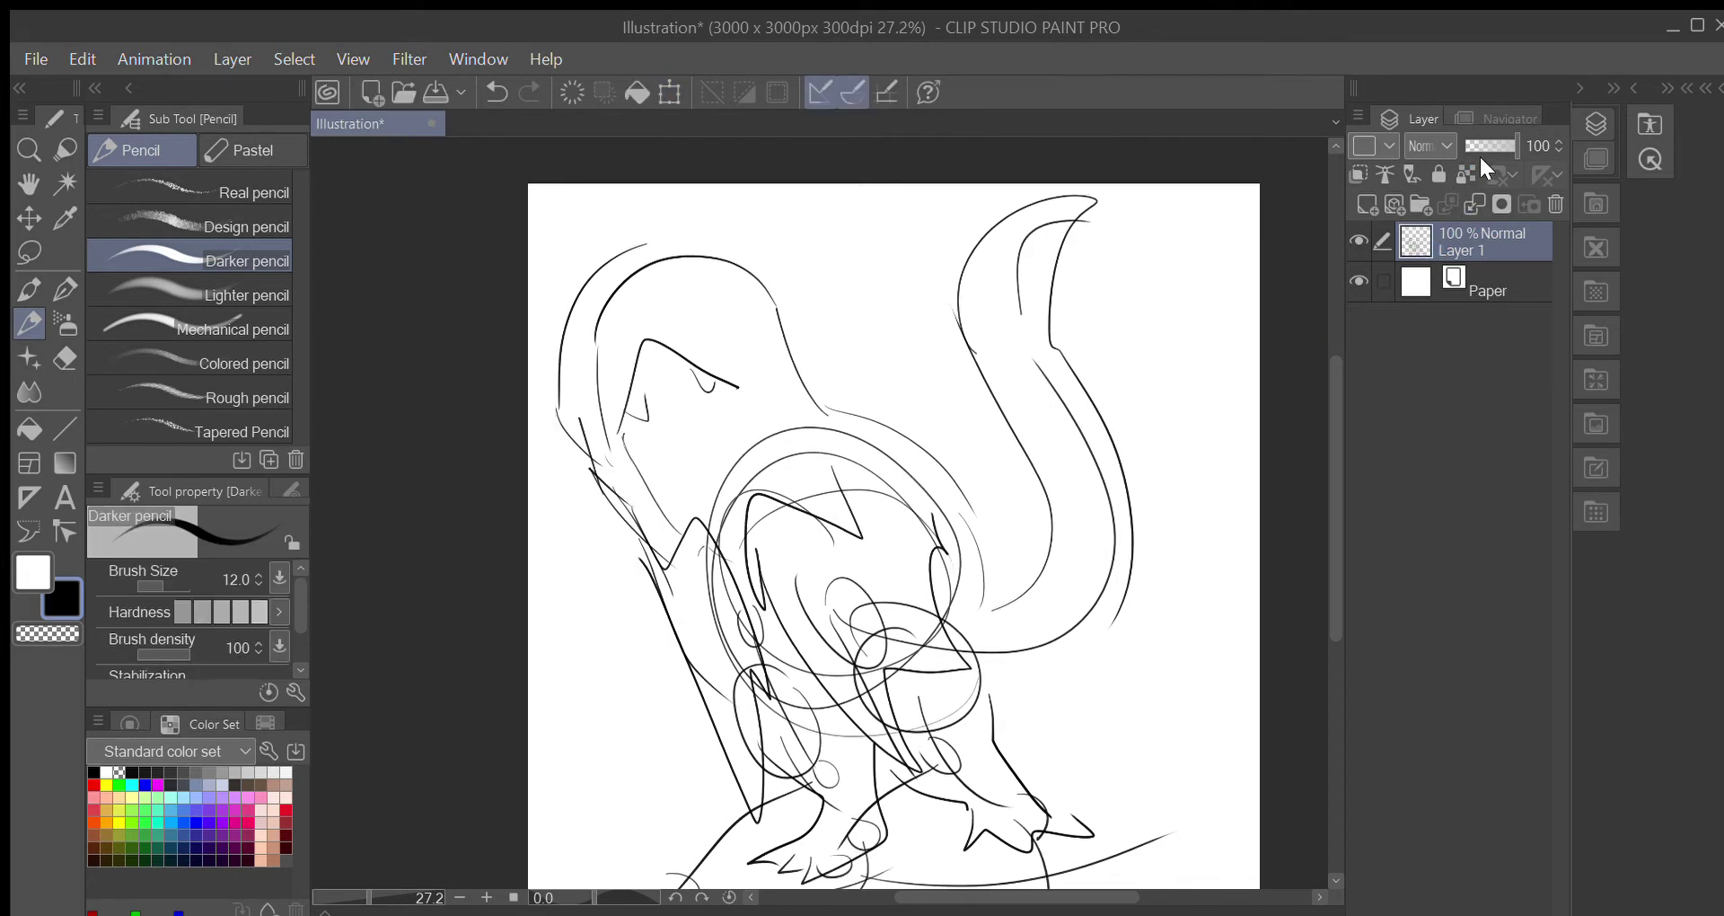
Lower the sketch layer's opacity to 45% and add three new layers between it and the paper
click(1487, 144)
click(1472, 278)
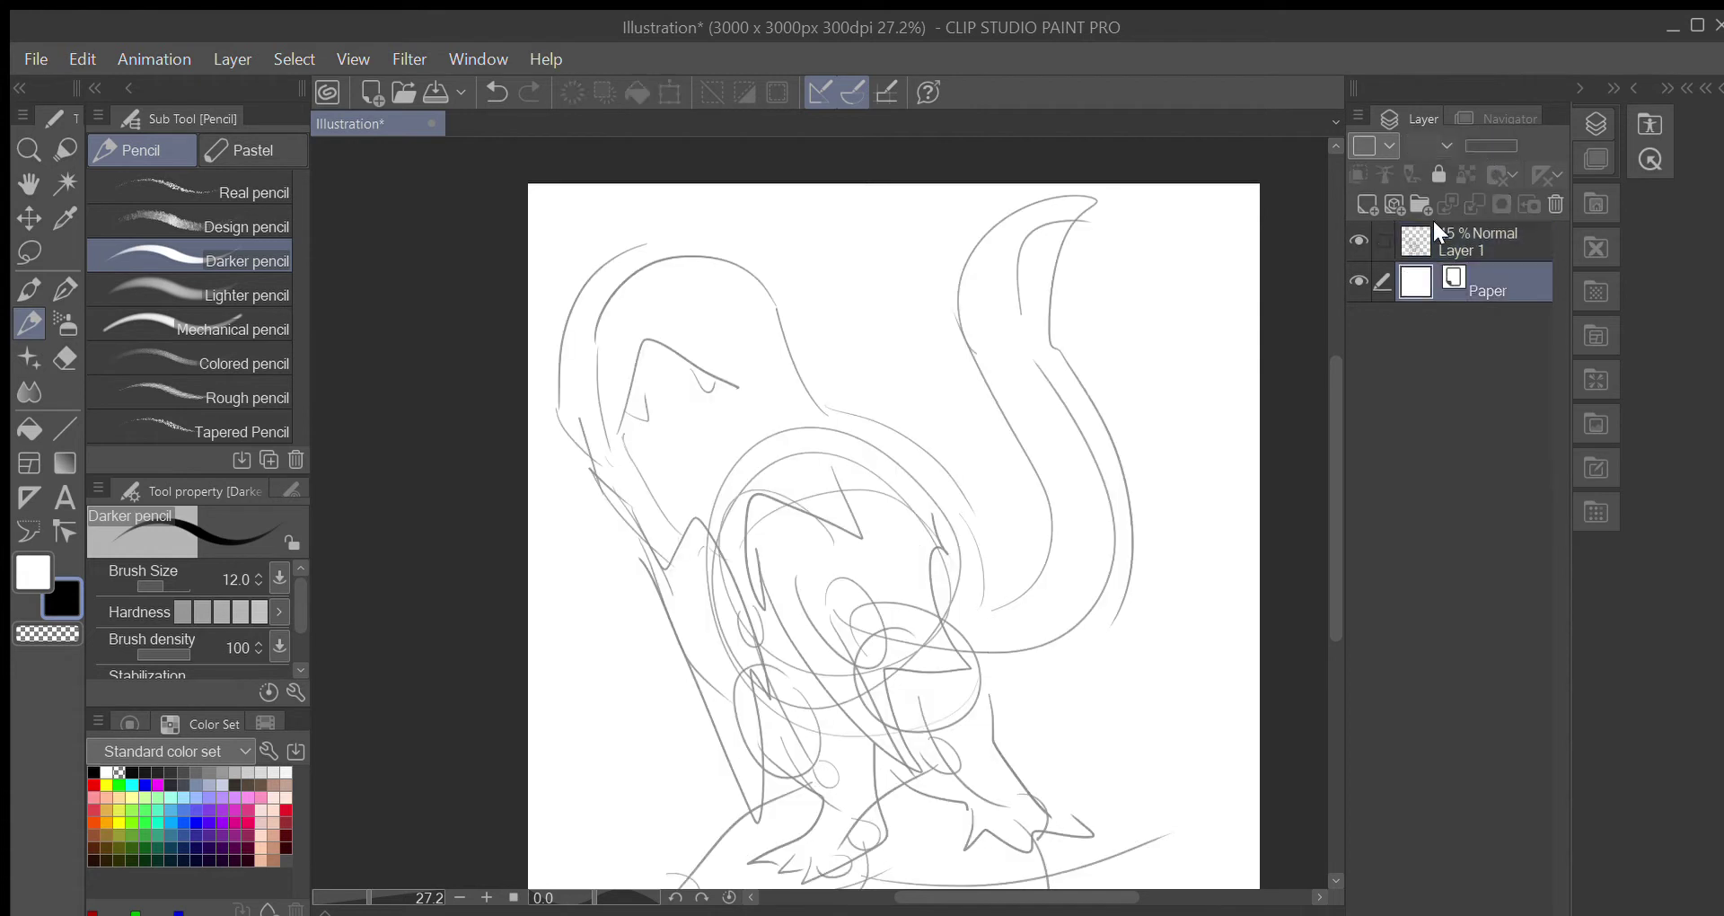
click(1357, 200)
click(1362, 208)
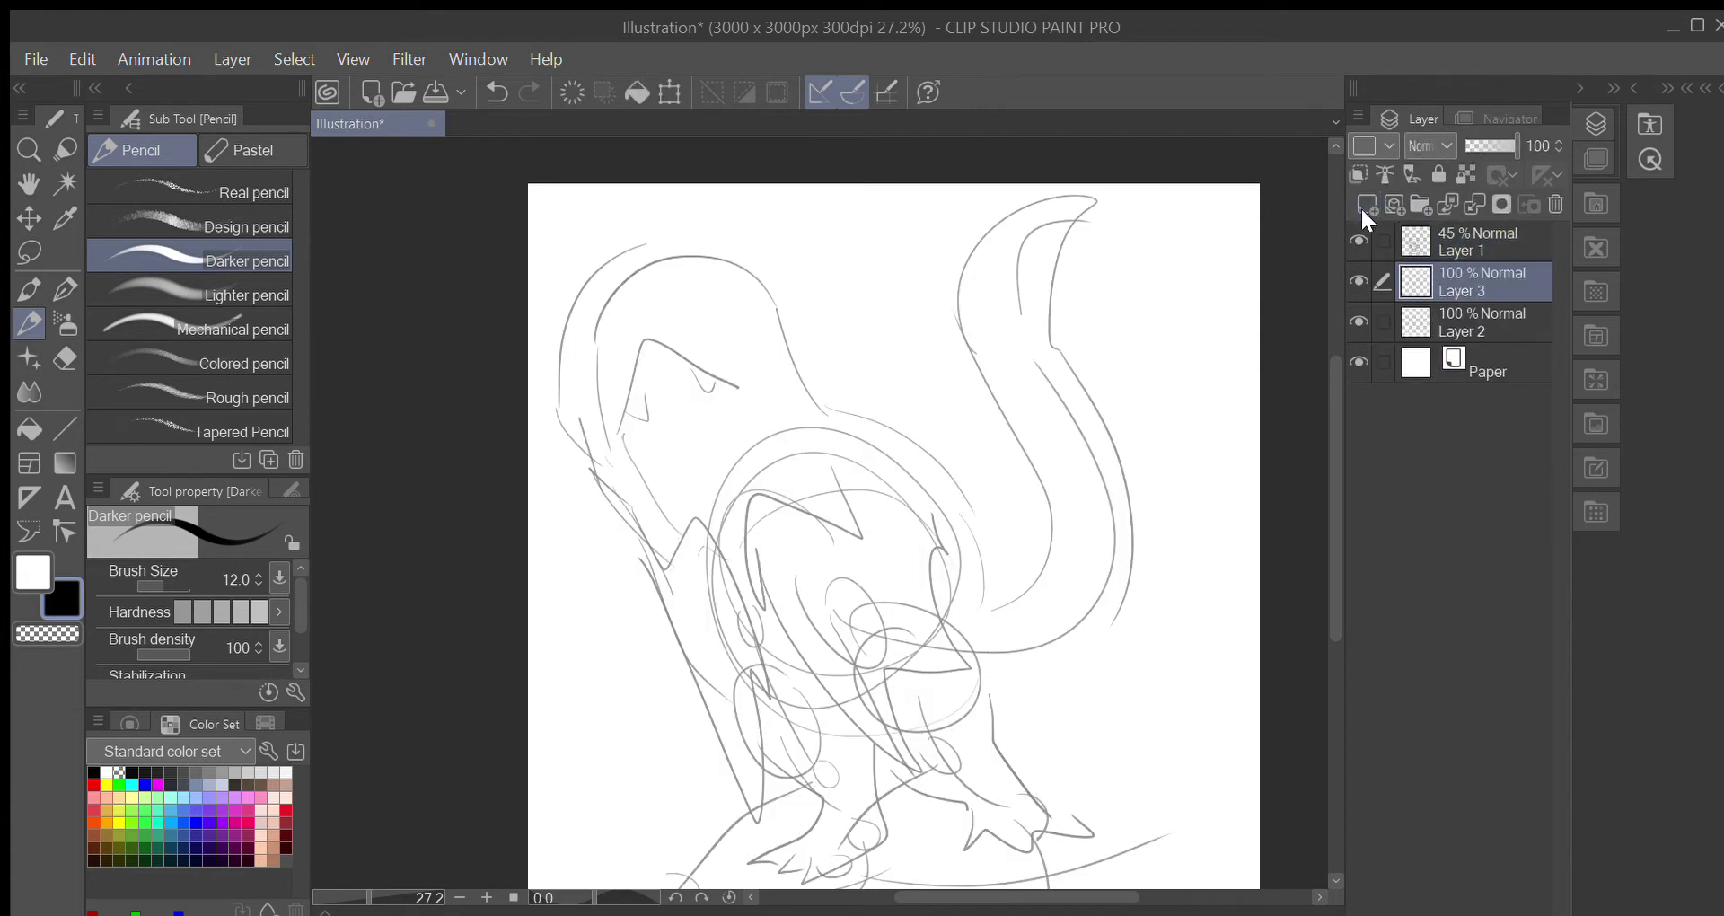
click(1361, 207)
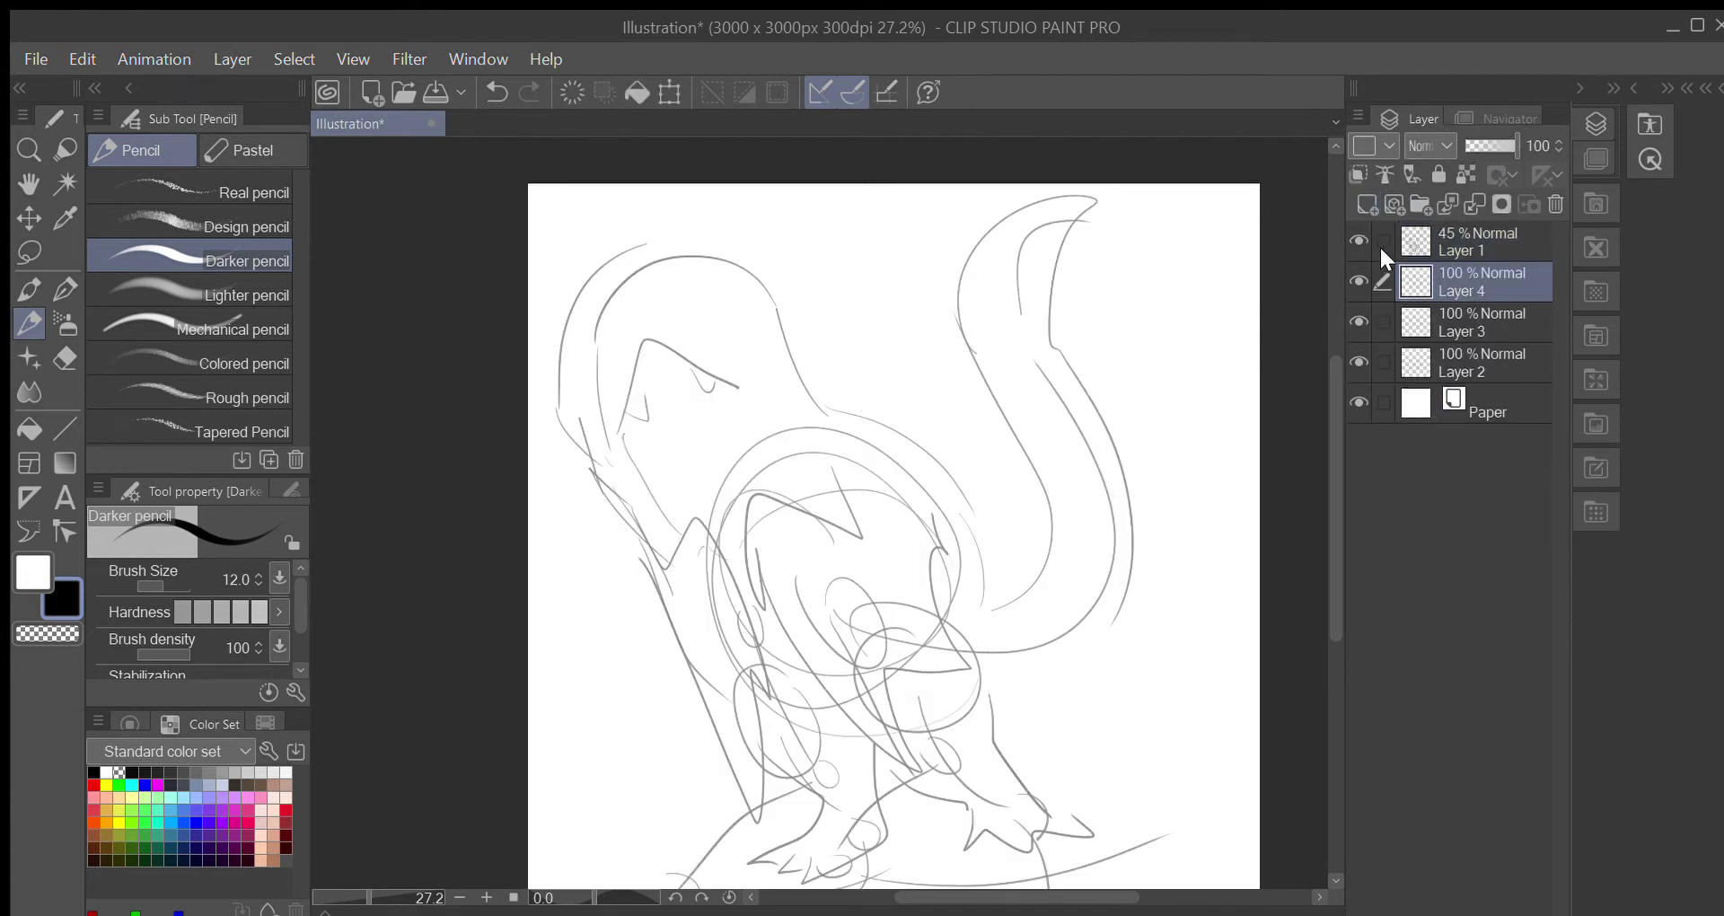
Trace the head outline, angular brow and both eyes with dark lines on Layer 4
click(1462, 323)
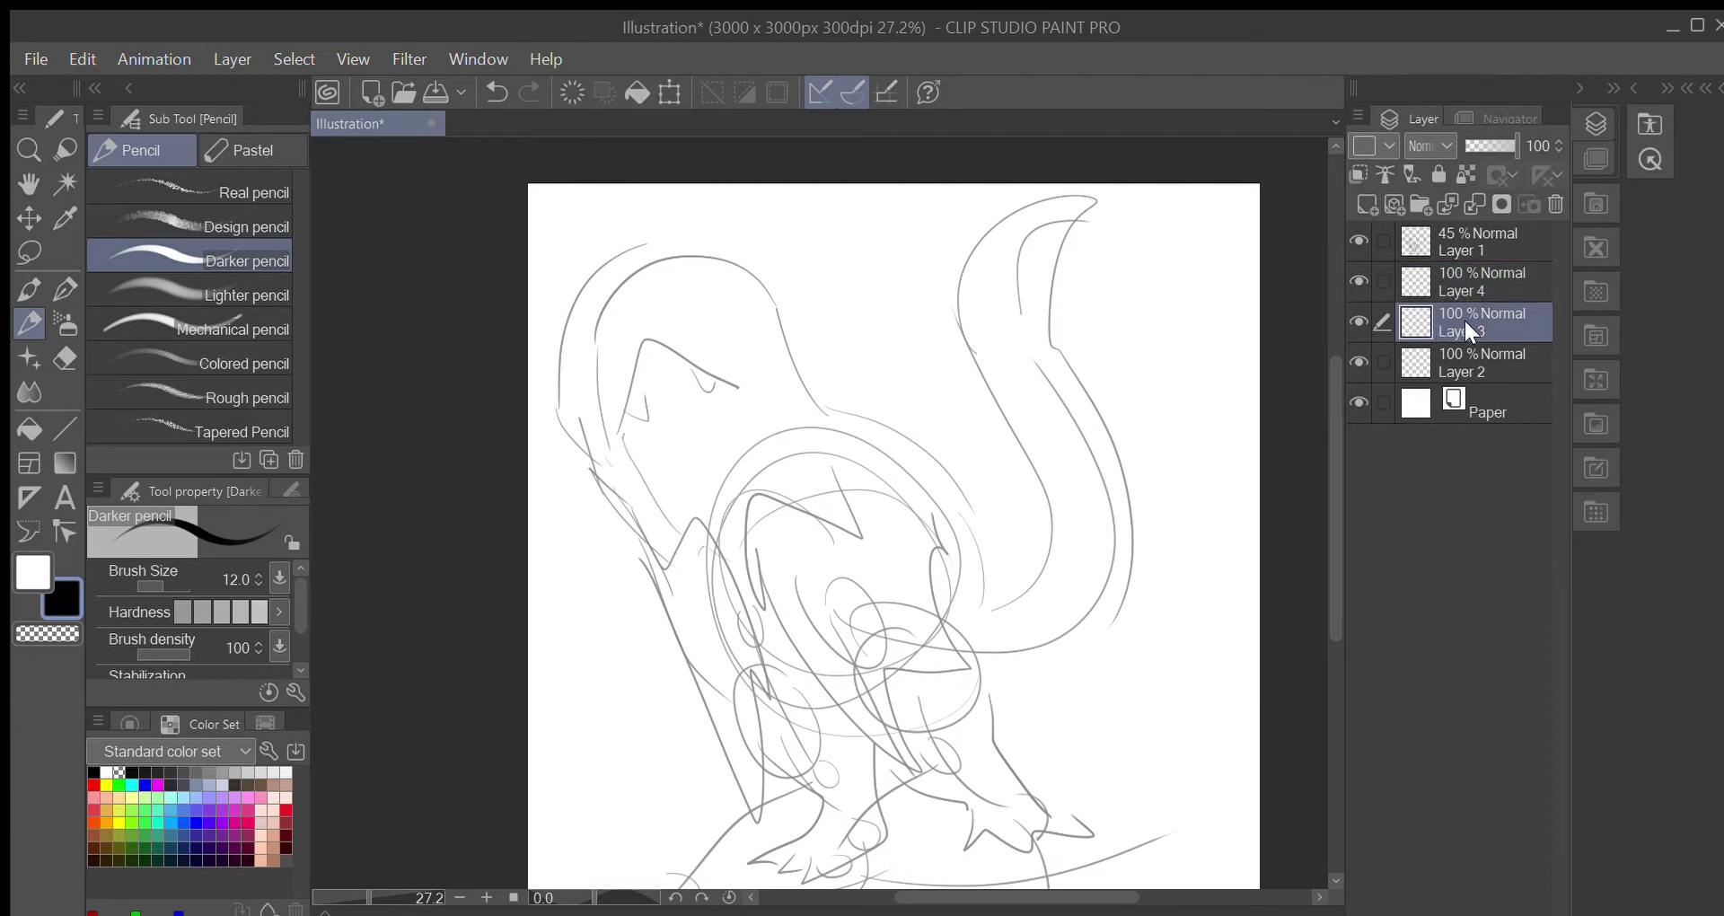
click(1427, 276)
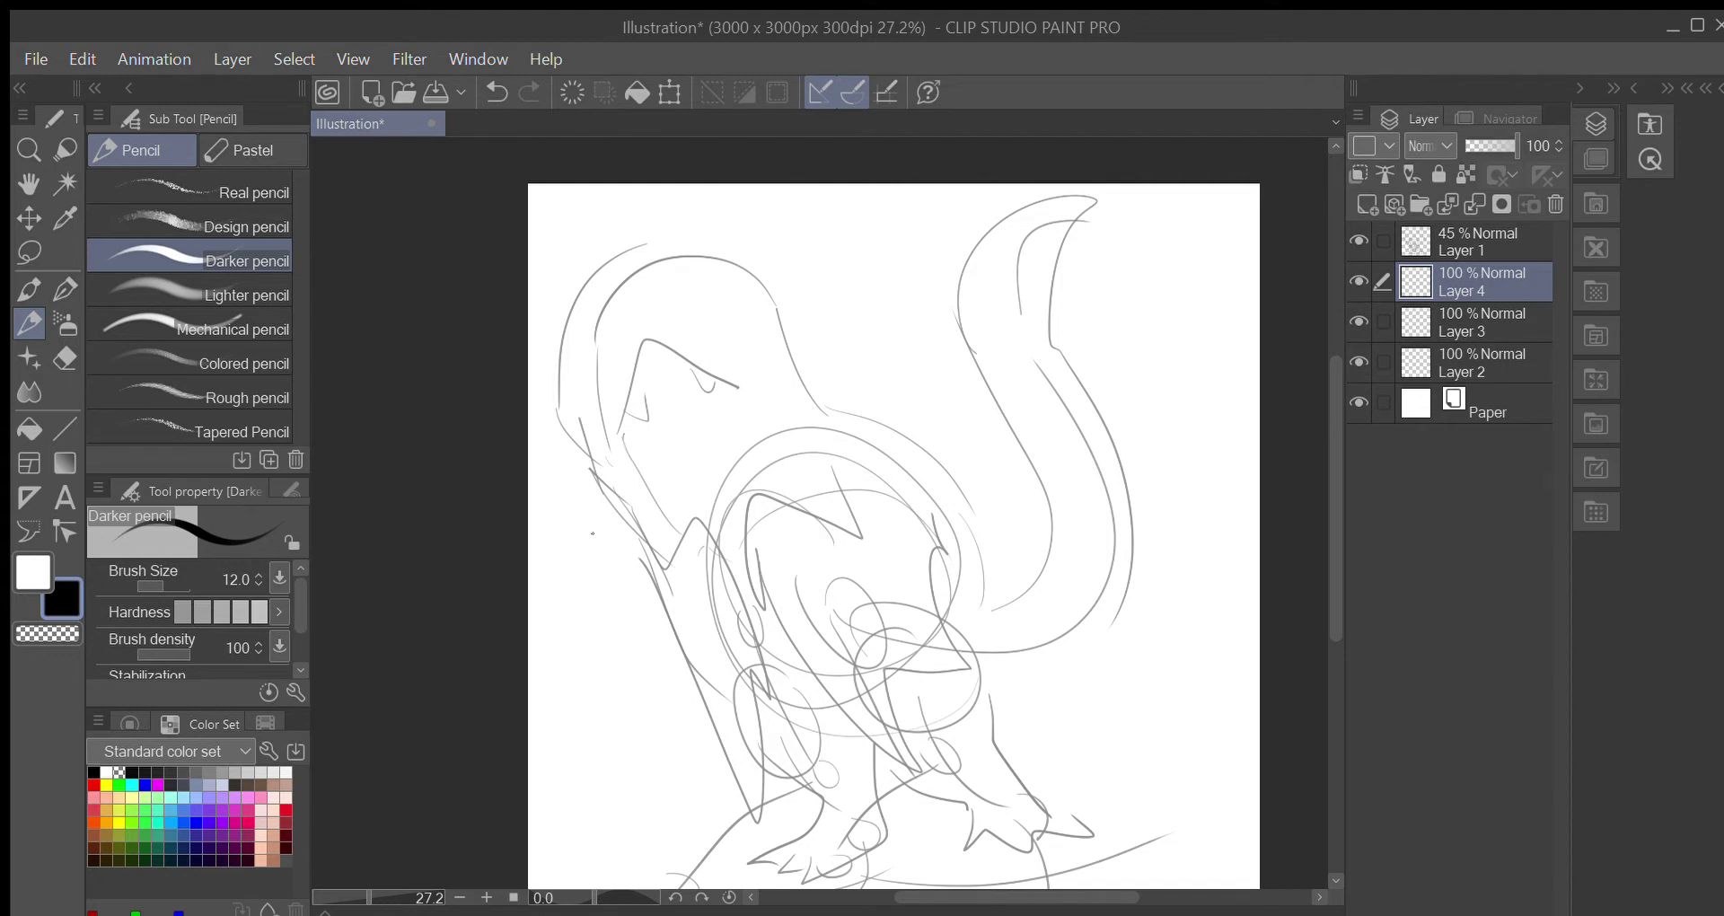
scroll(644, 354, up, 3)
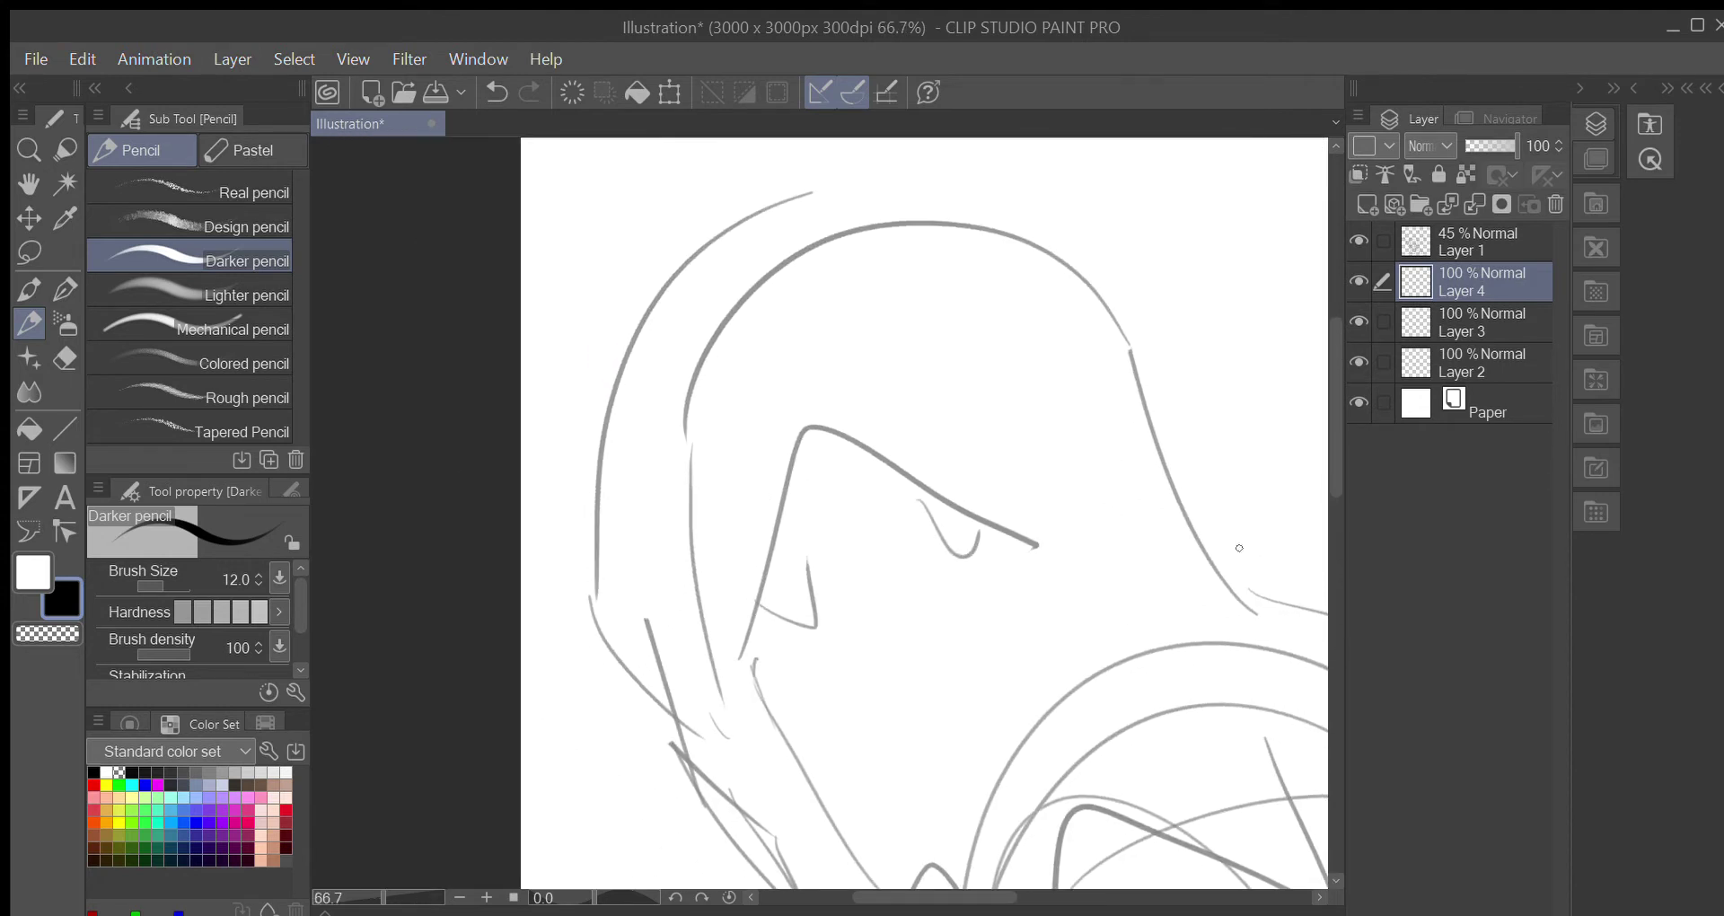
mouse_move(1253, 595)
mouse_down()
mouse_move(1101, 317)
mouse_move(985, 223)
mouse_move(838, 223)
mouse_move(724, 390)
mouse_move(746, 622)
mouse_move(846, 834)
mouse_up()
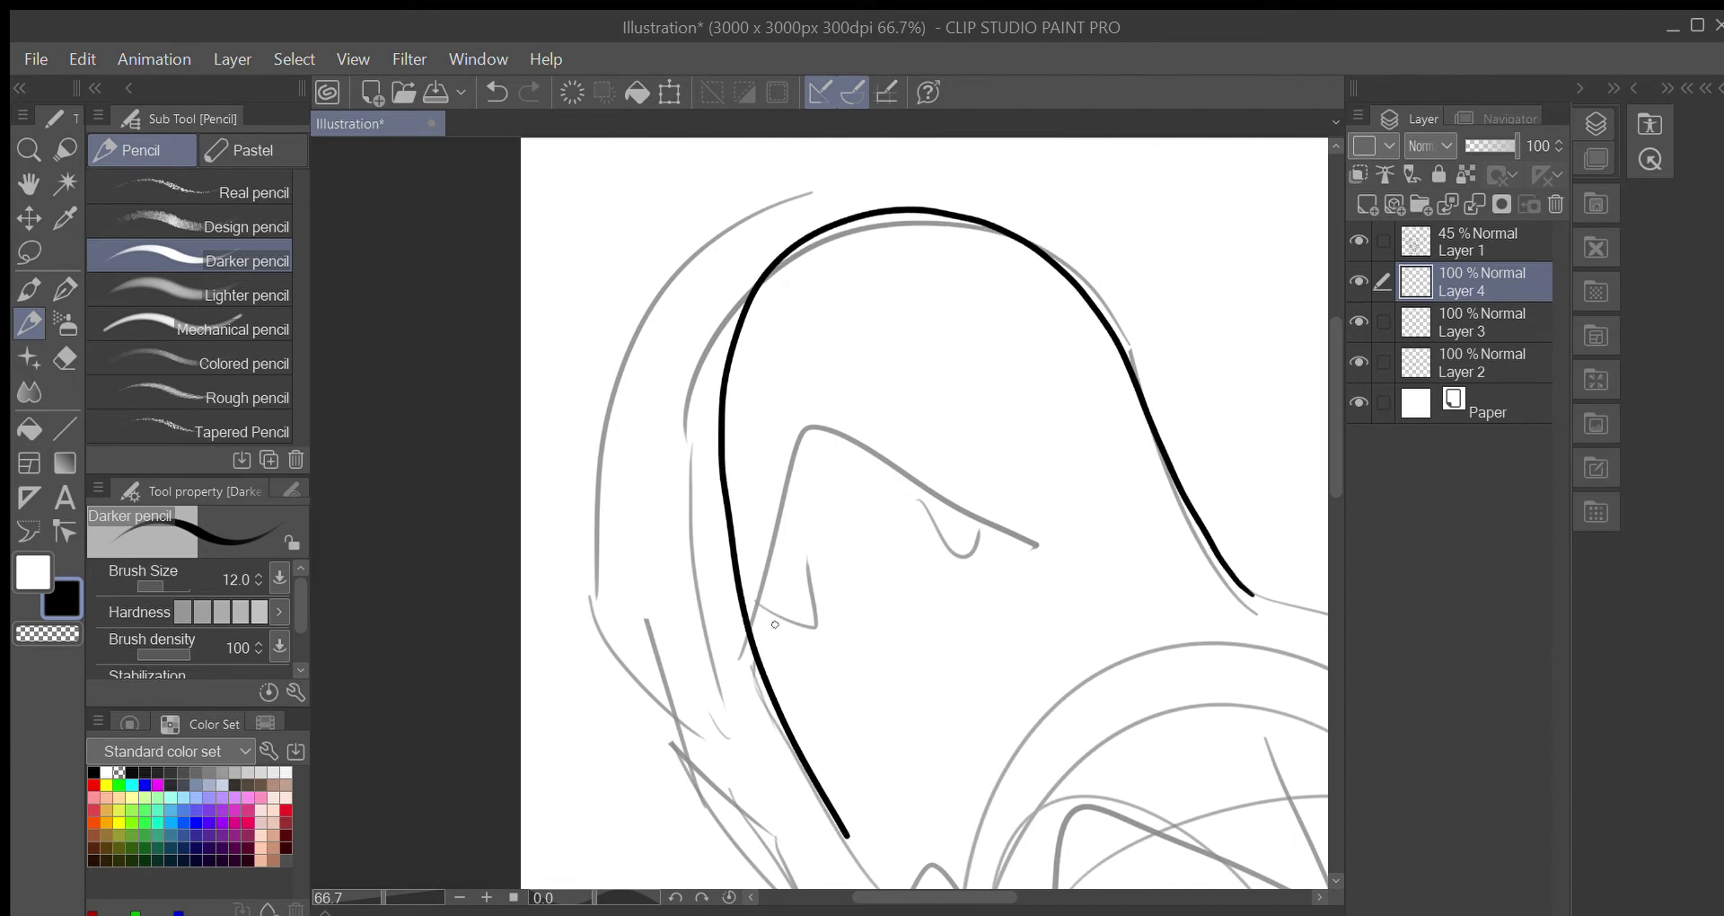
mouse_move(778, 631)
mouse_down()
mouse_move(830, 456)
mouse_move(984, 528)
mouse_move(955, 532)
mouse_up()
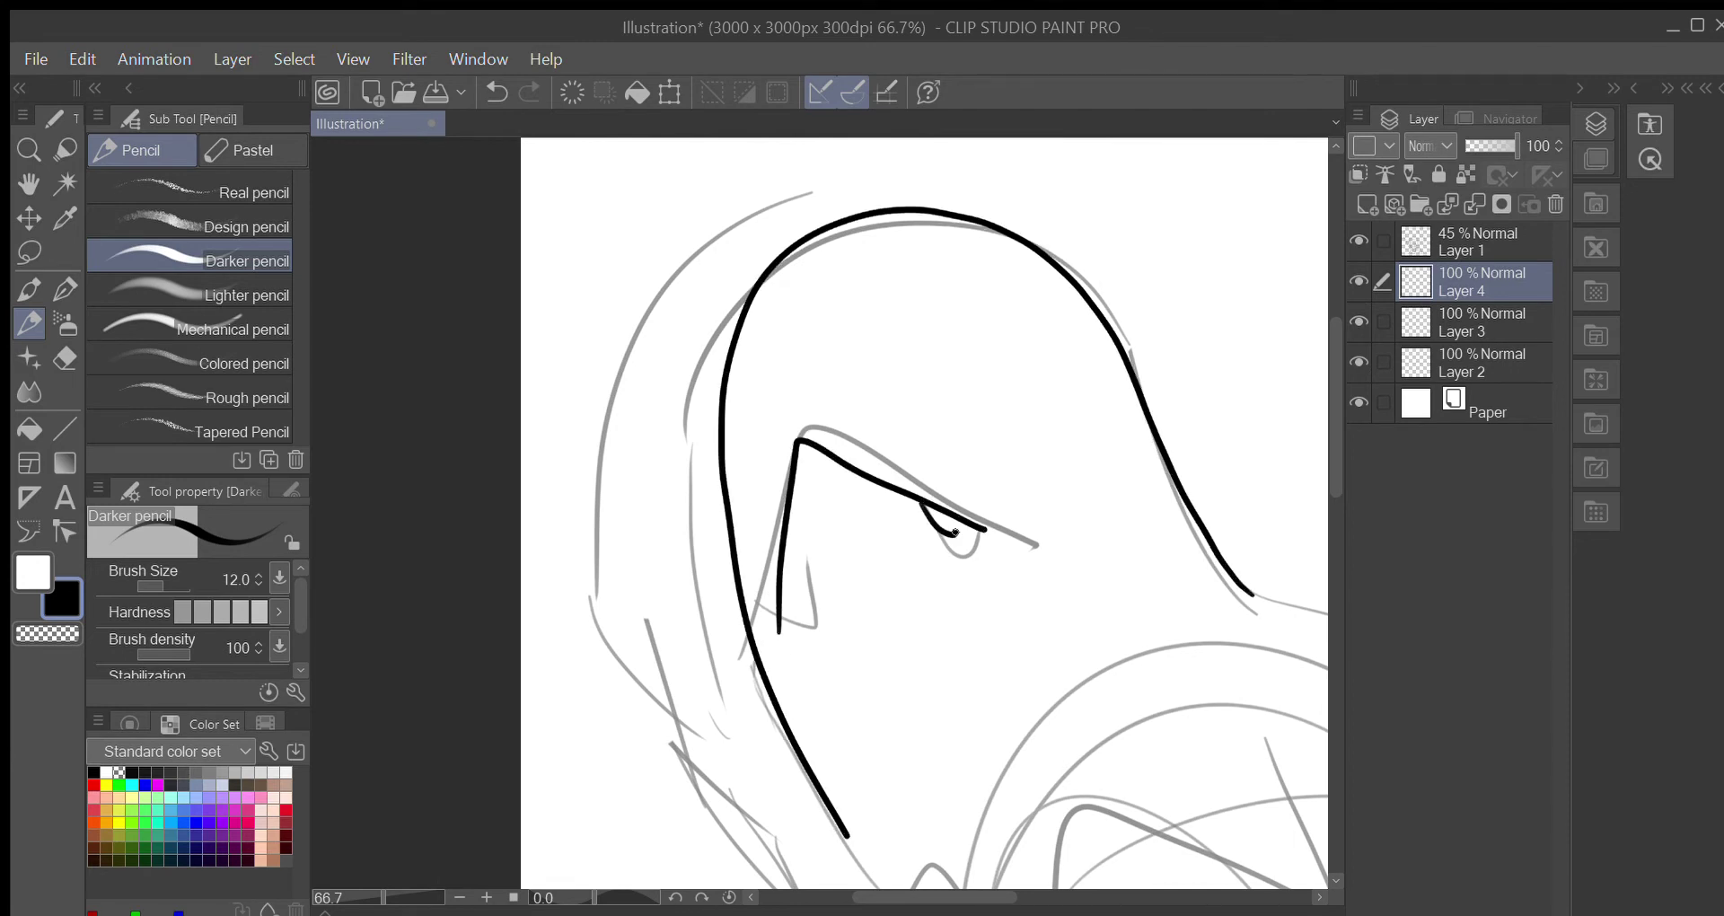
mouse_move(783, 564)
mouse_down()
mouse_move(813, 601)
mouse_move(779, 600)
mouse_up()
Trace the back line from the neck down the body, and outline the curved tail on Layer 4
drag(947, 713, 634, 373)
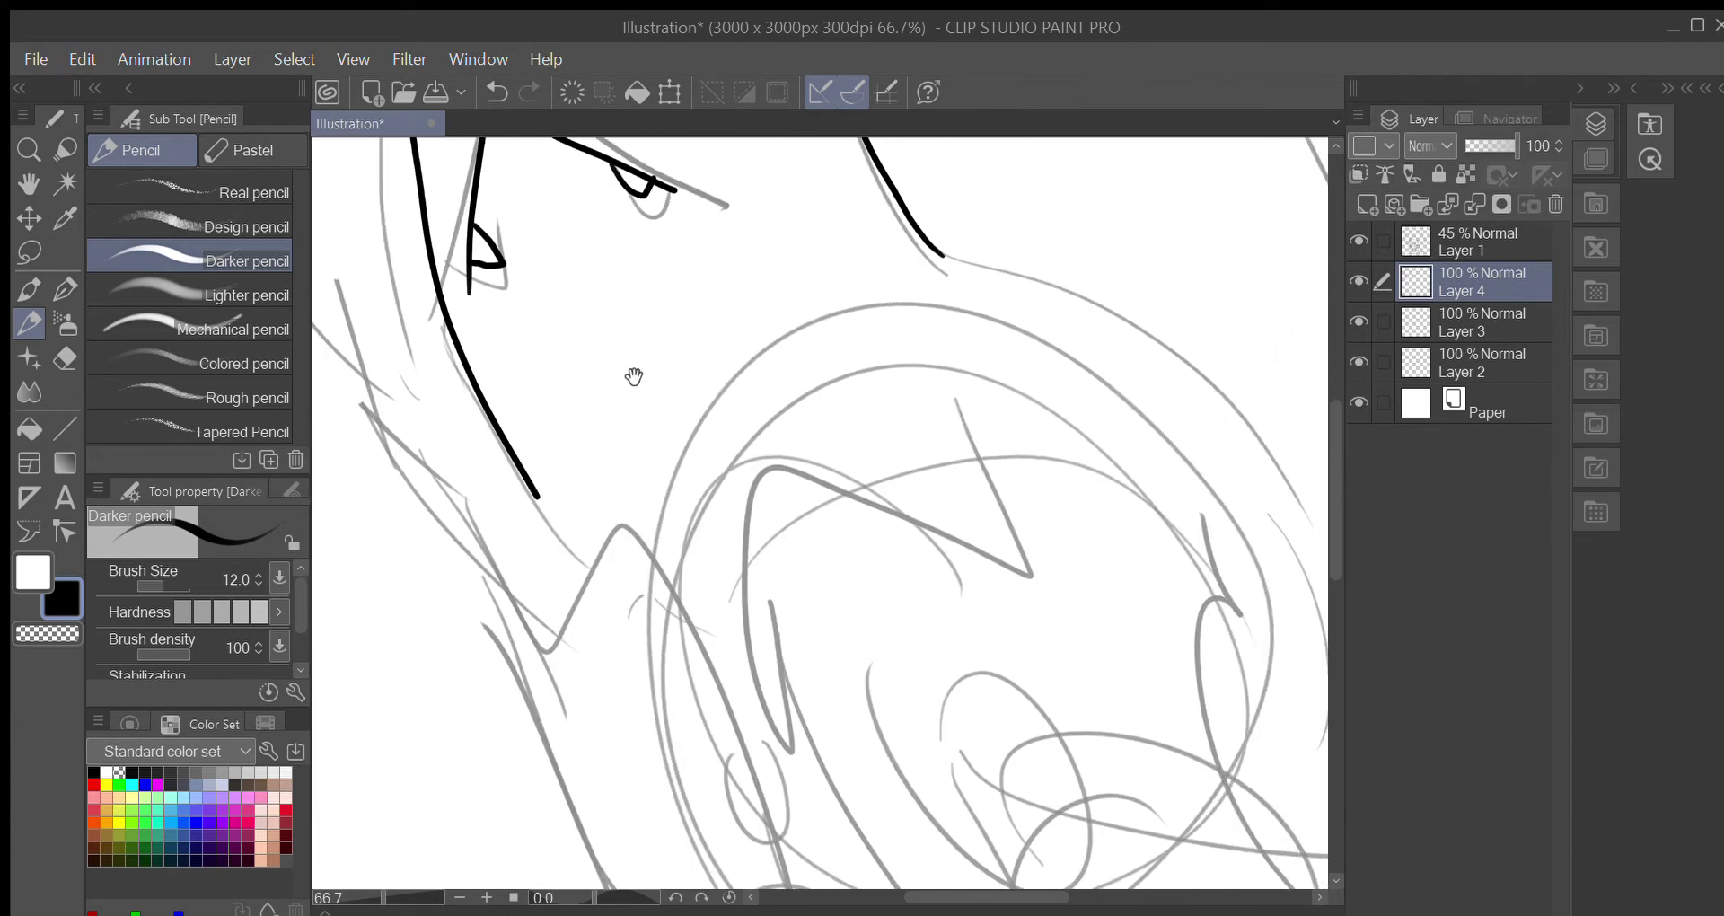
mouse_move(925, 288)
mouse_down()
mouse_move(781, 392)
mouse_move(850, 363)
mouse_move(1166, 582)
mouse_move(1187, 799)
mouse_up()
key(ctrl+z)
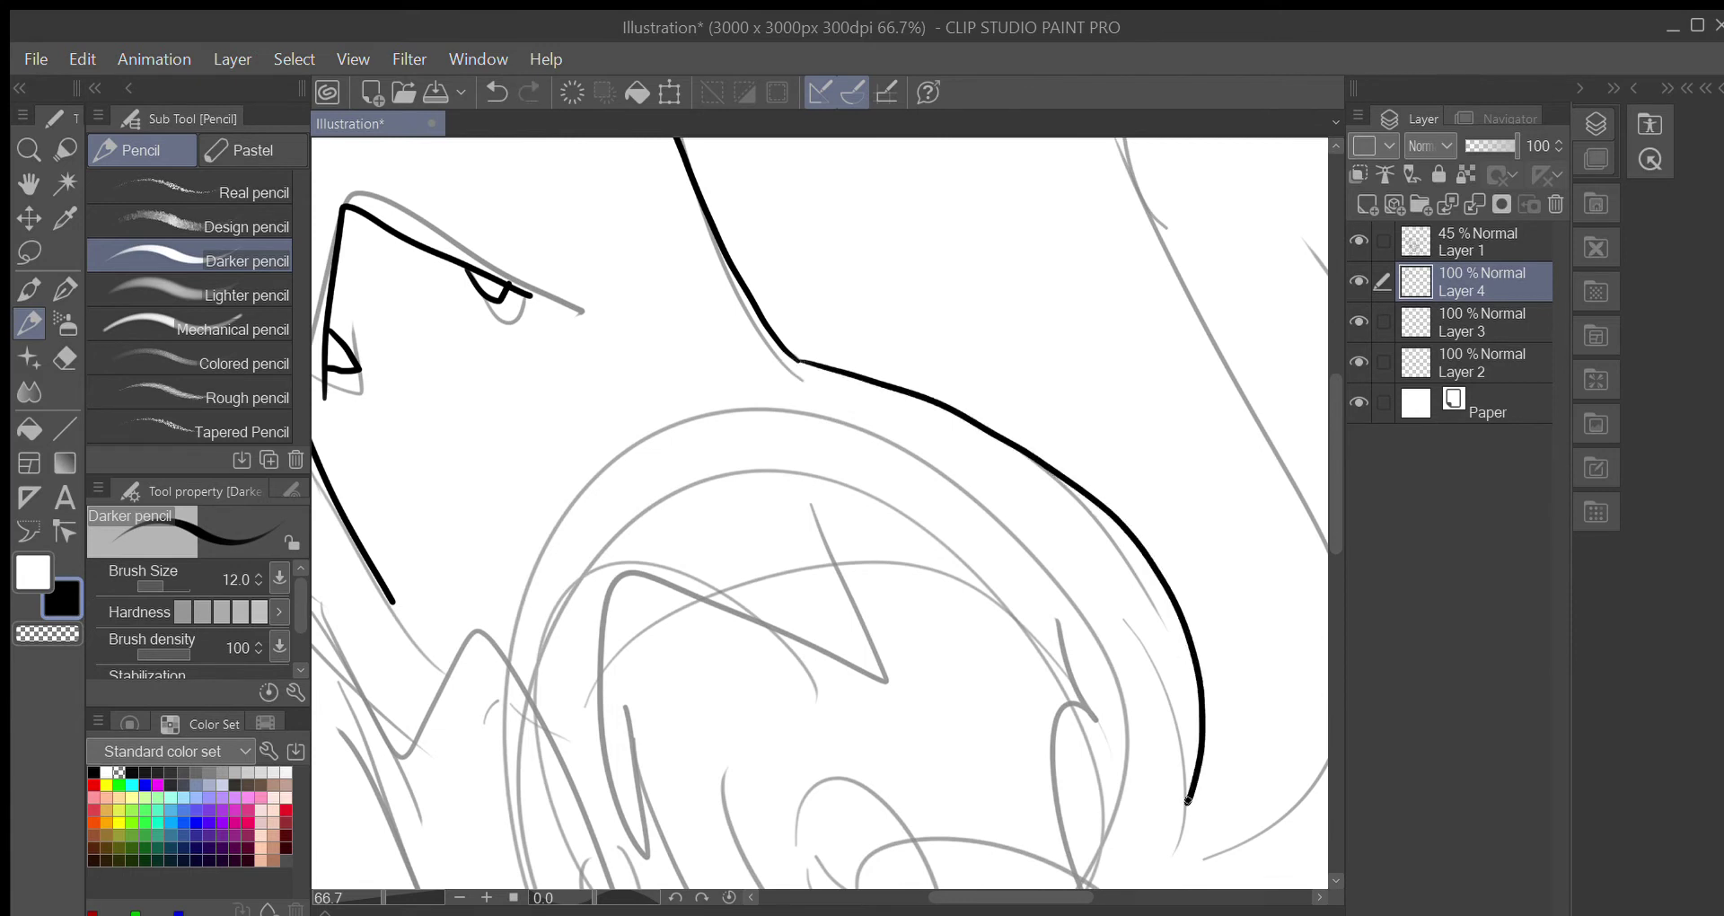
scroll(1240, 583, down, 2)
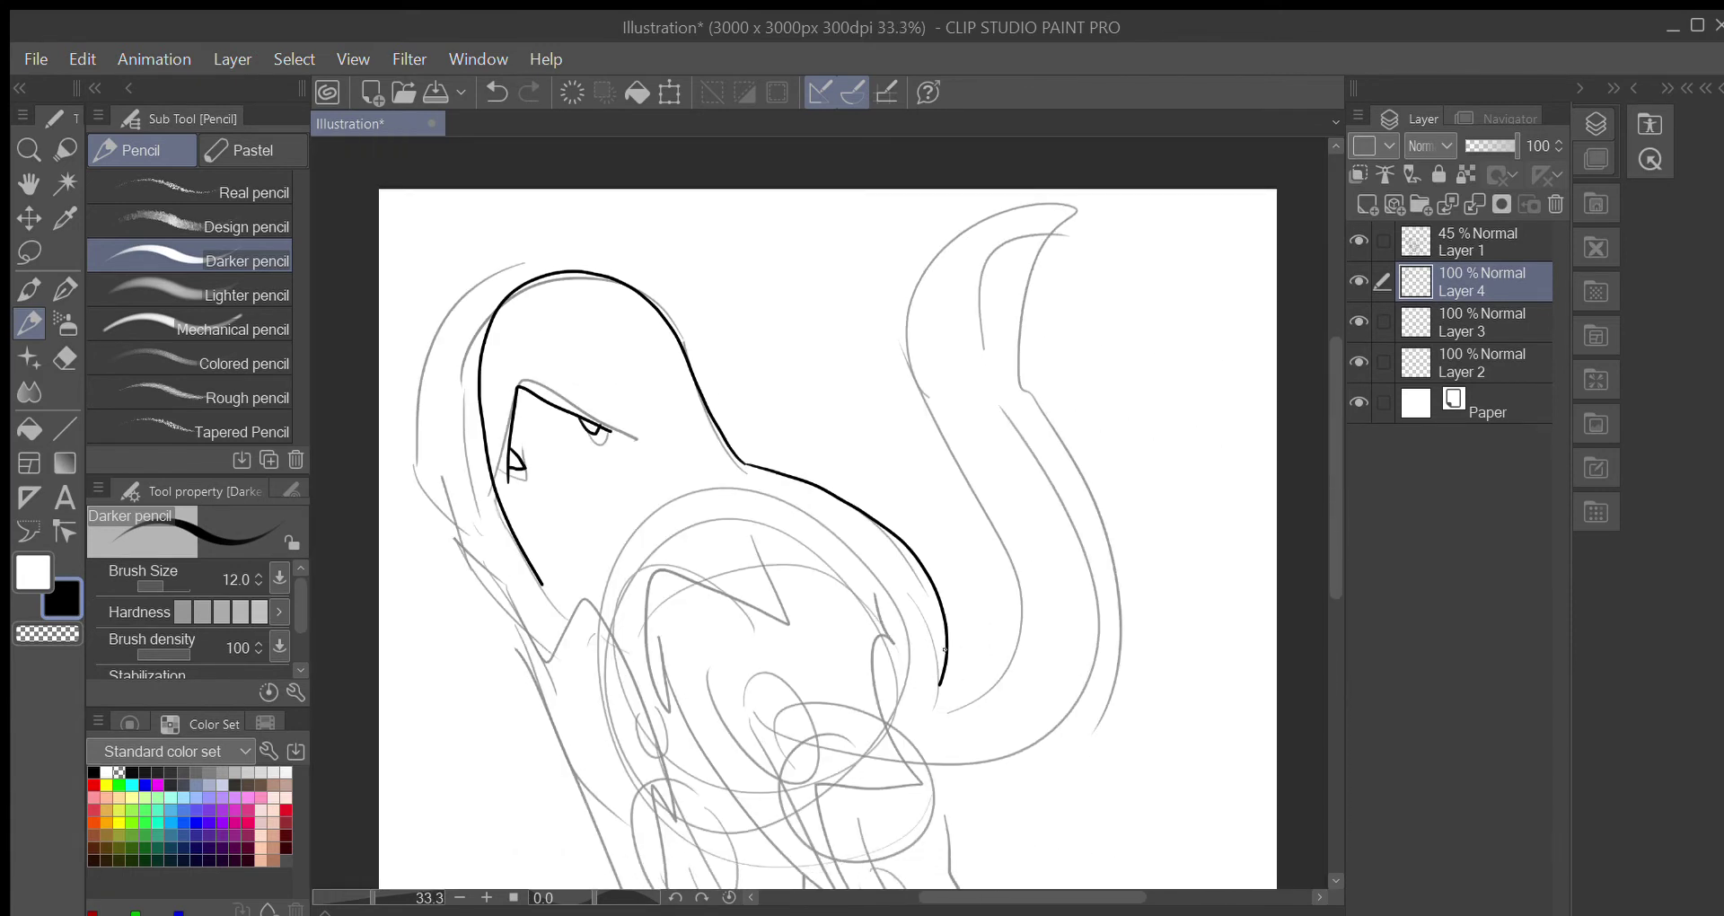
key(ctrl+z)
mouse_move(744, 462)
mouse_down()
mouse_move(866, 527)
mouse_move(916, 583)
mouse_move(936, 726)
mouse_move(1013, 589)
mouse_move(1002, 330)
mouse_move(1037, 350)
mouse_move(1121, 713)
mouse_move(1038, 817)
mouse_move(988, 828)
mouse_move(923, 717)
mouse_move(916, 395)
mouse_move(901, 431)
mouse_move(1043, 425)
mouse_up()
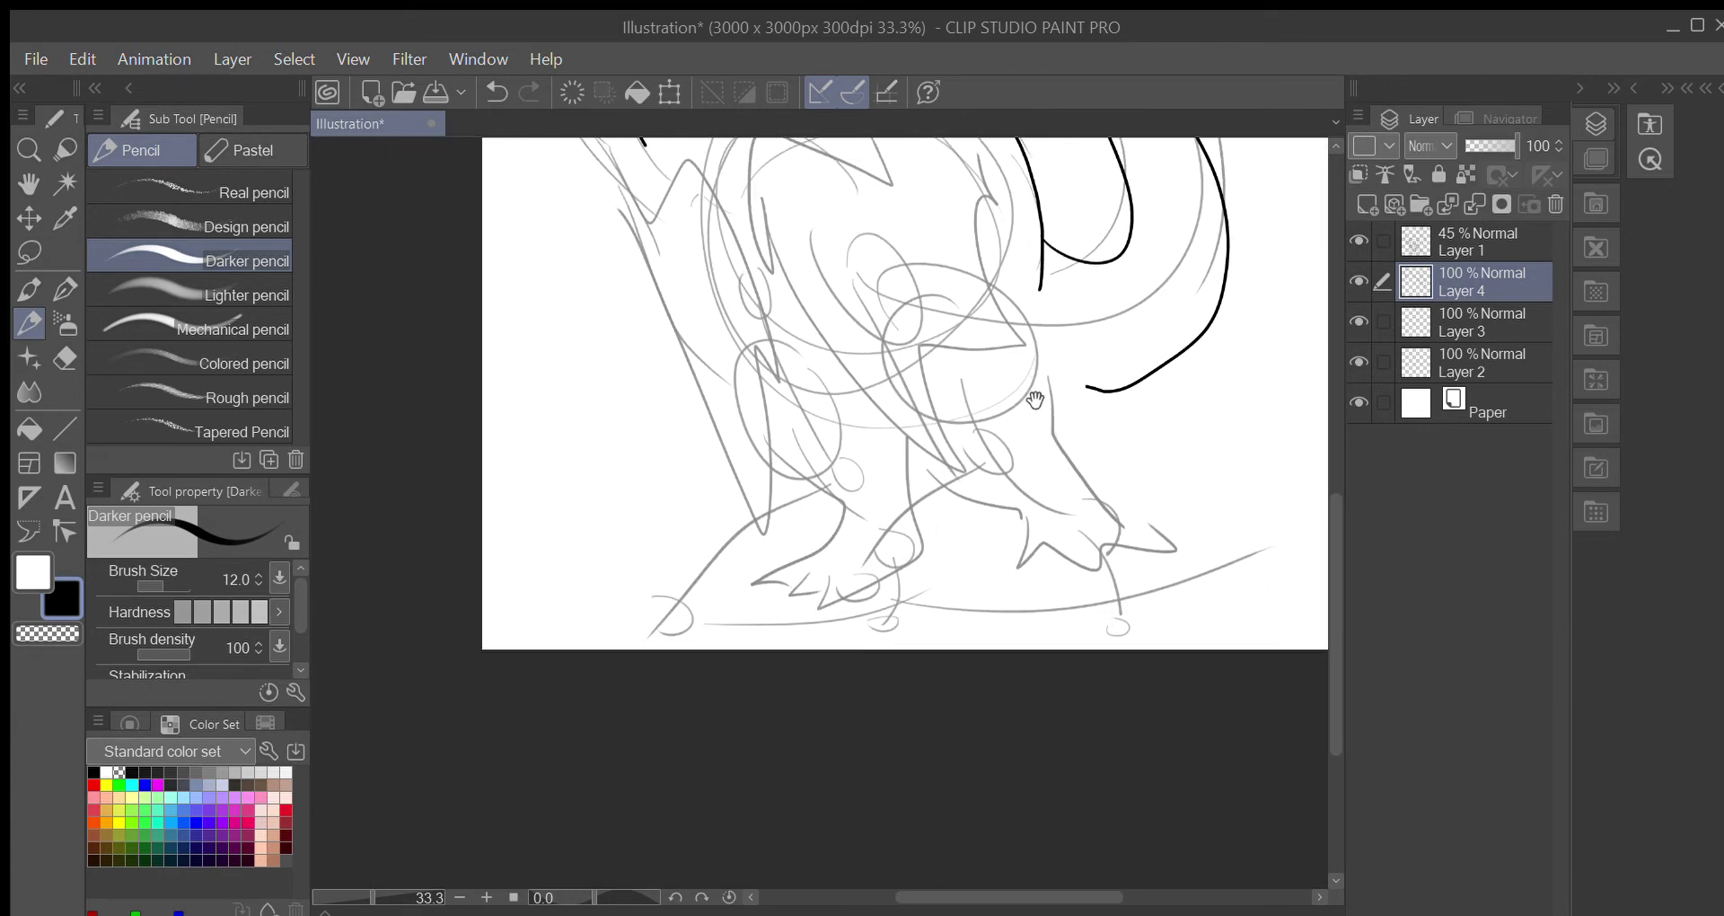
Trace the jagged limb shape over the body and the pointed limb along the chest on Layer 4
mouse_move(868, 319)
mouse_down()
mouse_move(1069, 476)
mouse_move(1095, 538)
mouse_up()
mouse_move(1101, 316)
mouse_down()
mouse_move(1124, 410)
mouse_move(1007, 379)
mouse_move(982, 446)
mouse_move(992, 507)
mouse_move(1009, 458)
mouse_move(1021, 520)
mouse_move(1091, 611)
mouse_move(1202, 669)
mouse_move(1167, 584)
mouse_move(1239, 556)
mouse_move(1216, 388)
mouse_up()
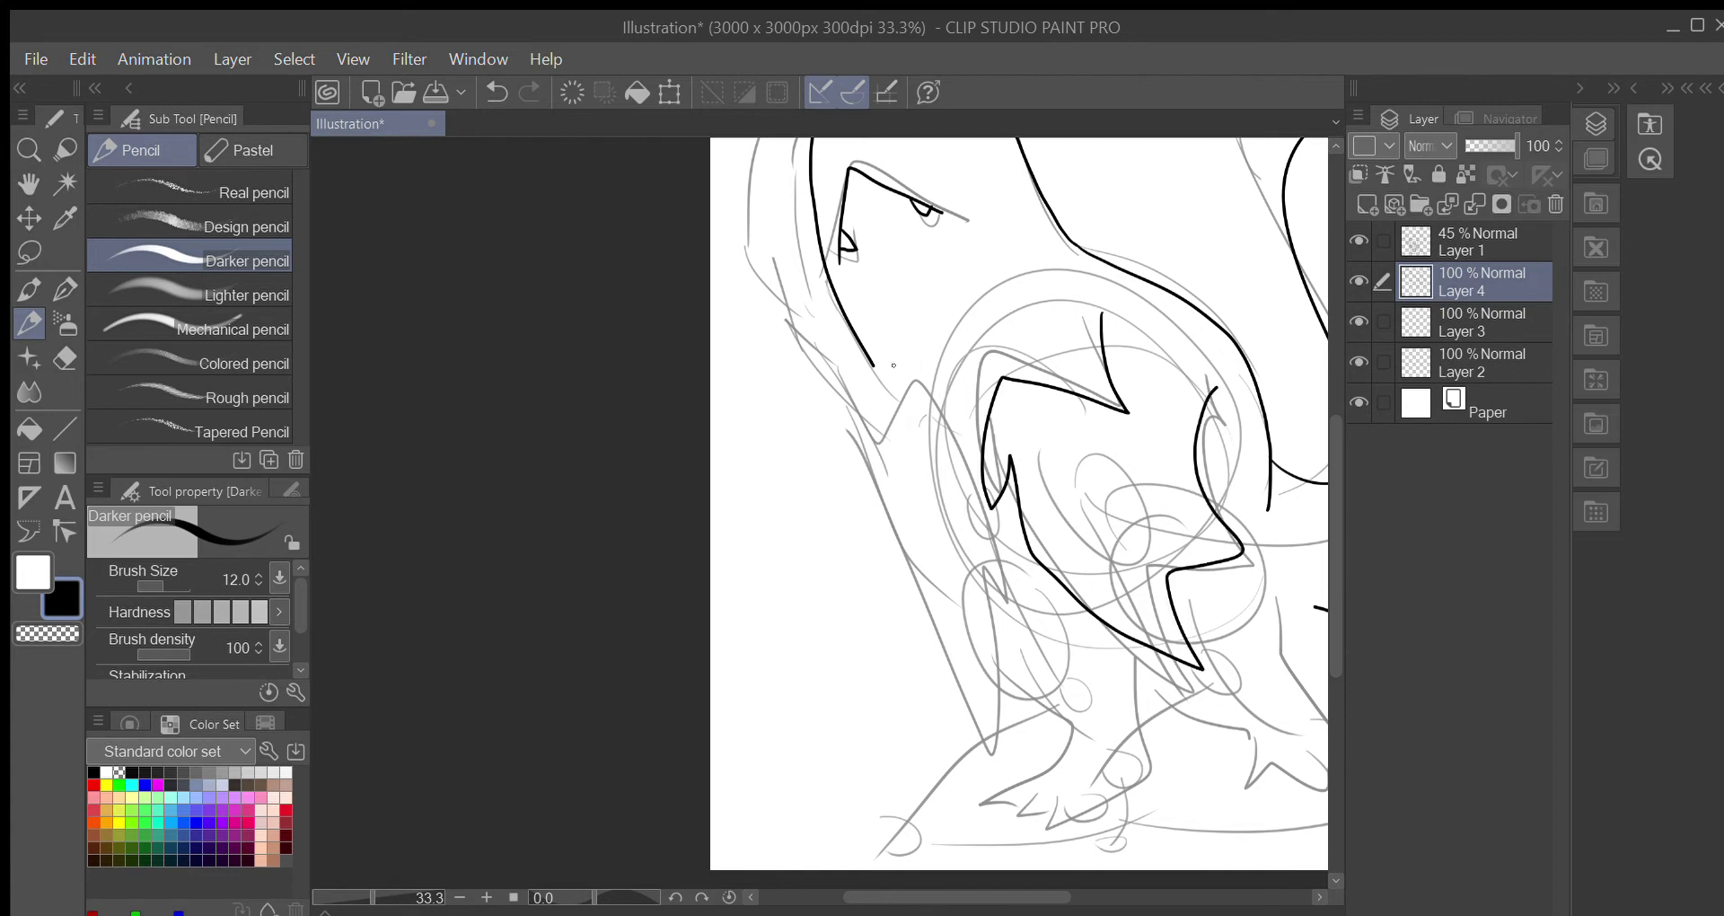
mouse_move(900, 417)
mouse_down()
mouse_move(928, 391)
mouse_move(964, 506)
mouse_move(946, 506)
mouse_move(964, 681)
mouse_move(907, 583)
mouse_move(872, 403)
mouse_up()
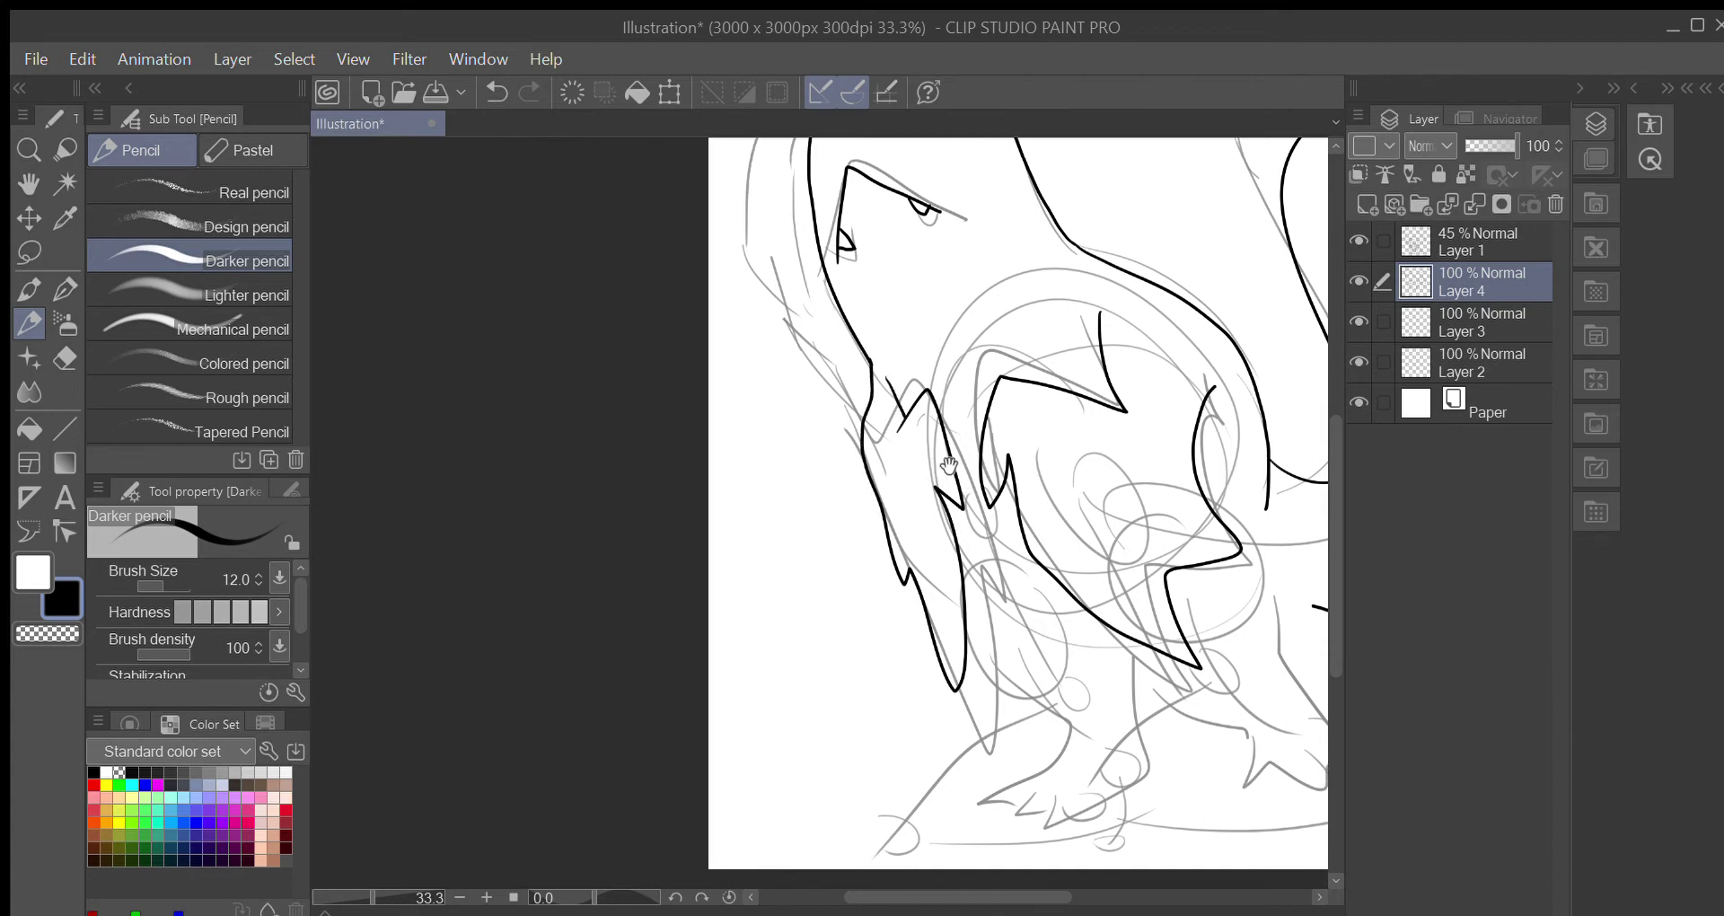
Trace the belly line and the near leg's front edge, ending in pointed claws, with the Darker pencil on Layer 4
drag(946, 469, 820, 331)
mouse_move(839, 442)
mouse_down()
mouse_move(875, 474)
mouse_move(960, 496)
mouse_move(868, 560)
mouse_move(912, 593)
mouse_up()
key(ctrl+z)
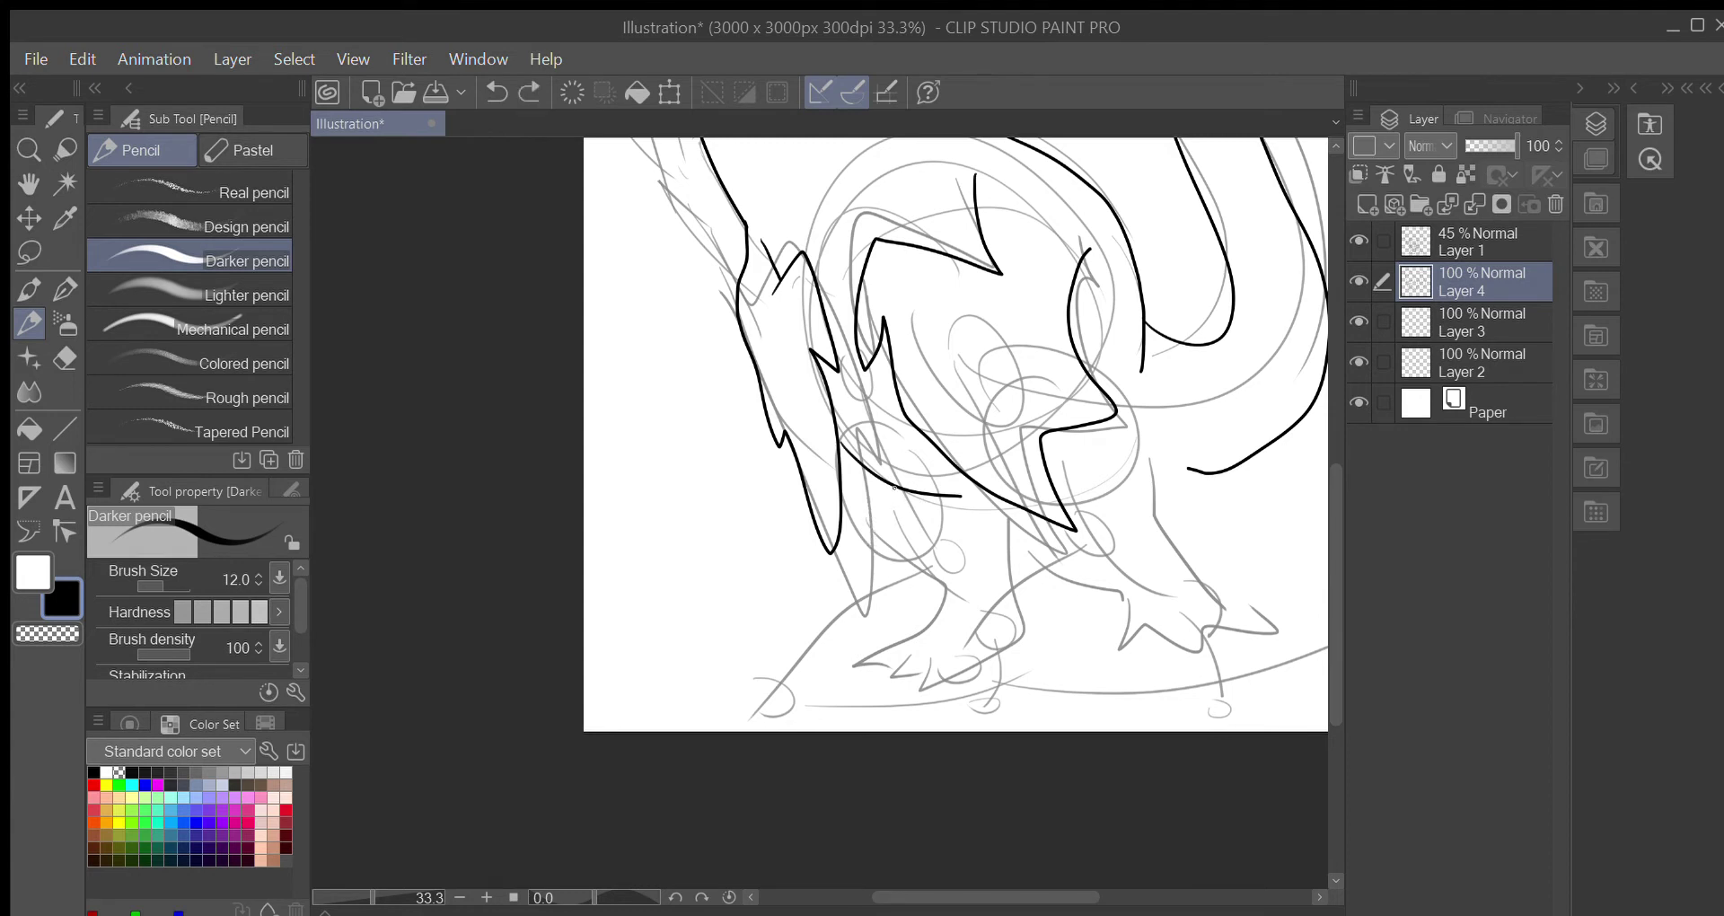
mouse_move(892, 499)
mouse_down()
mouse_move(927, 579)
mouse_move(876, 645)
mouse_move(912, 642)
mouse_move(941, 666)
mouse_move(855, 690)
mouse_move(1033, 725)
mouse_up()
key(ctrl+z)
key(ctrl+z)
scroll(920, 629, up, 6)
mouse_move(817, 569)
mouse_down()
mouse_move(732, 582)
mouse_move(750, 632)
mouse_up()
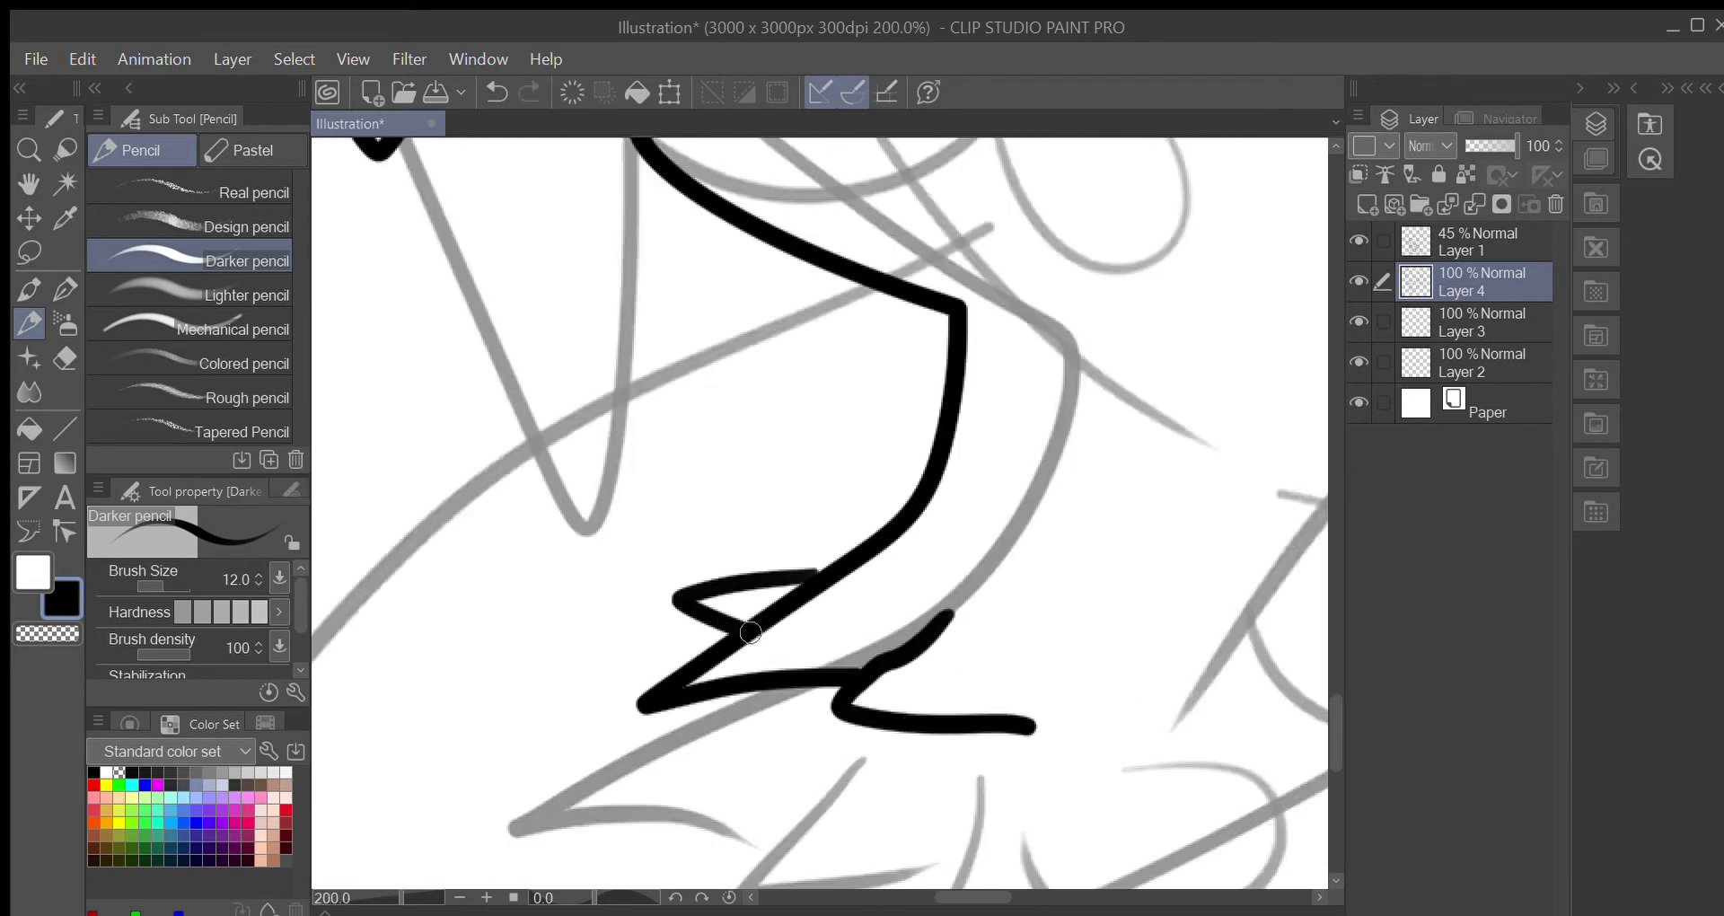
Trace the sole, heel and back edge of the near leg up to the limb above it
scroll(1028, 541, down, 5)
scroll(707, 832, up, 4)
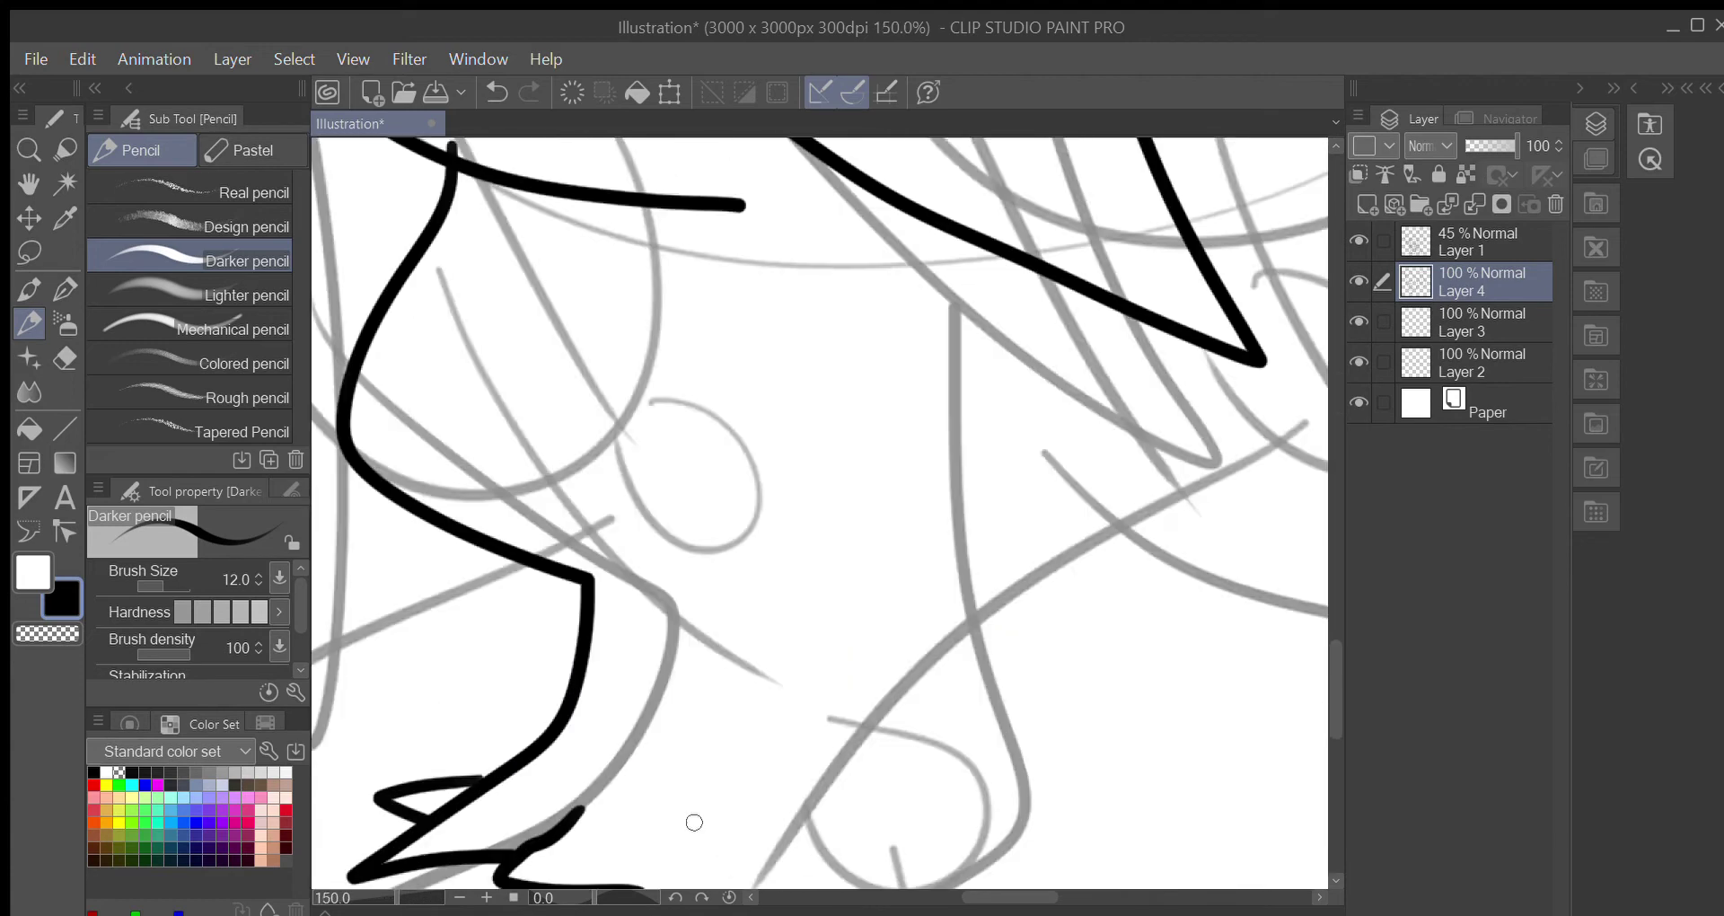
drag(694, 822, 739, 751)
mouse_move(688, 819)
mouse_down()
mouse_move(966, 701)
mouse_move(957, 365)
mouse_move(999, 162)
mouse_up()
scroll(1074, 320, down, 2)
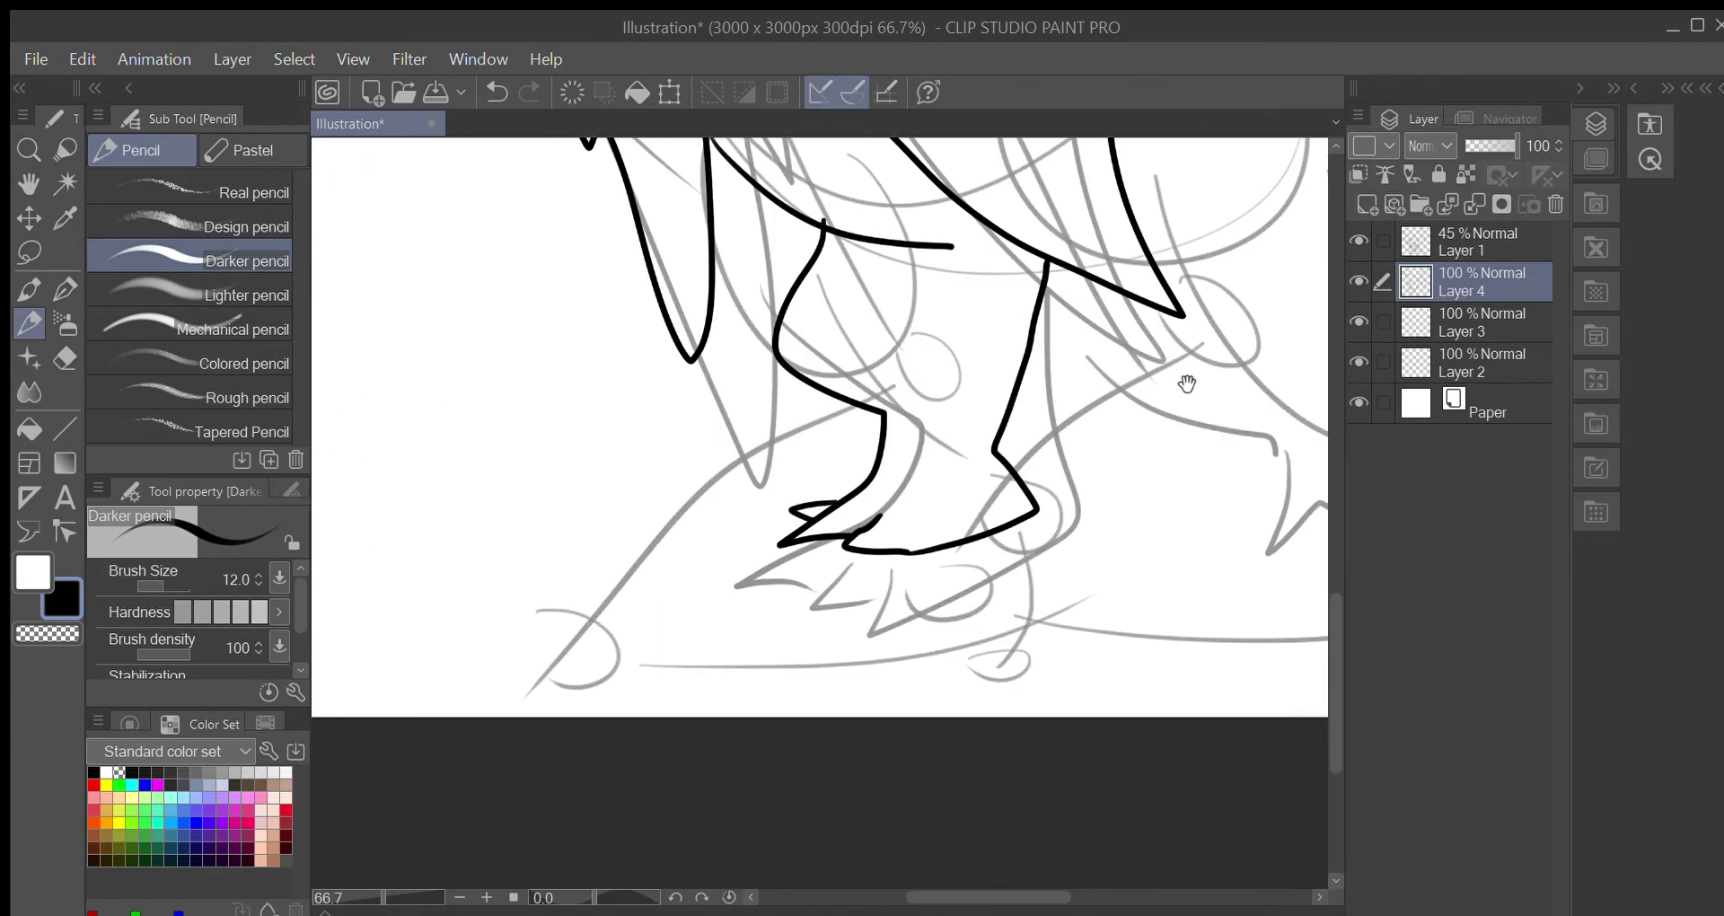
Trace the second leg beneath the tail with its thigh curve, back edge and clawed foot on Layer 4
drag(1187, 384, 877, 516)
drag(783, 412, 992, 543)
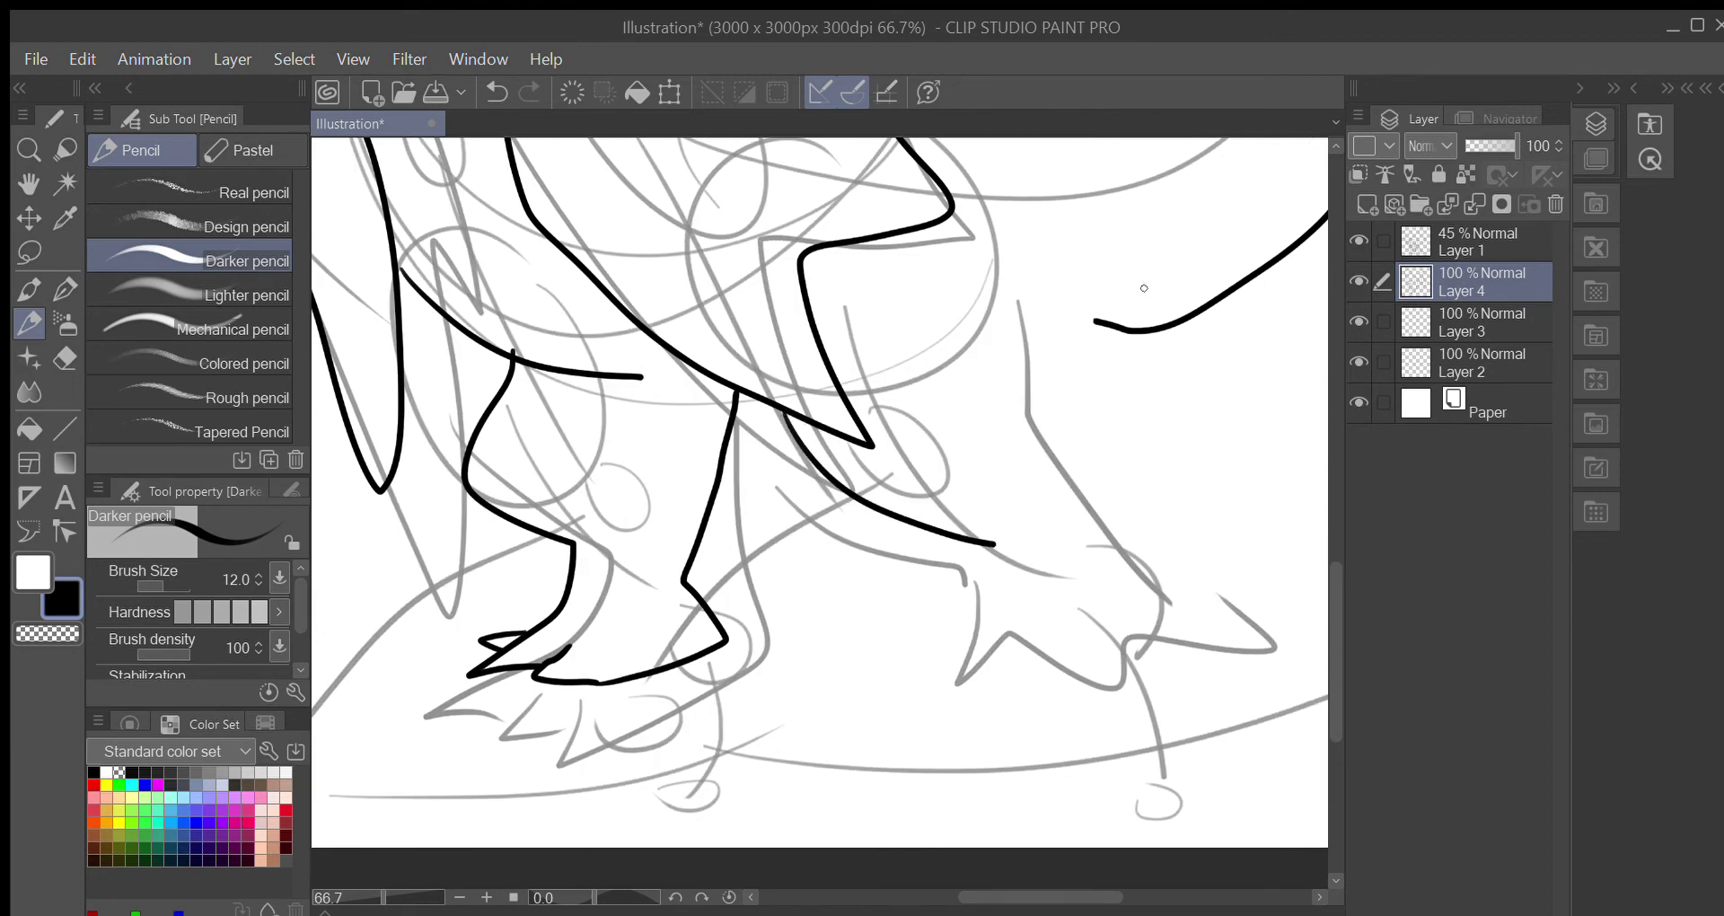
mouse_move(1098, 305)
mouse_down()
mouse_move(1091, 449)
mouse_move(1157, 633)
mouse_up()
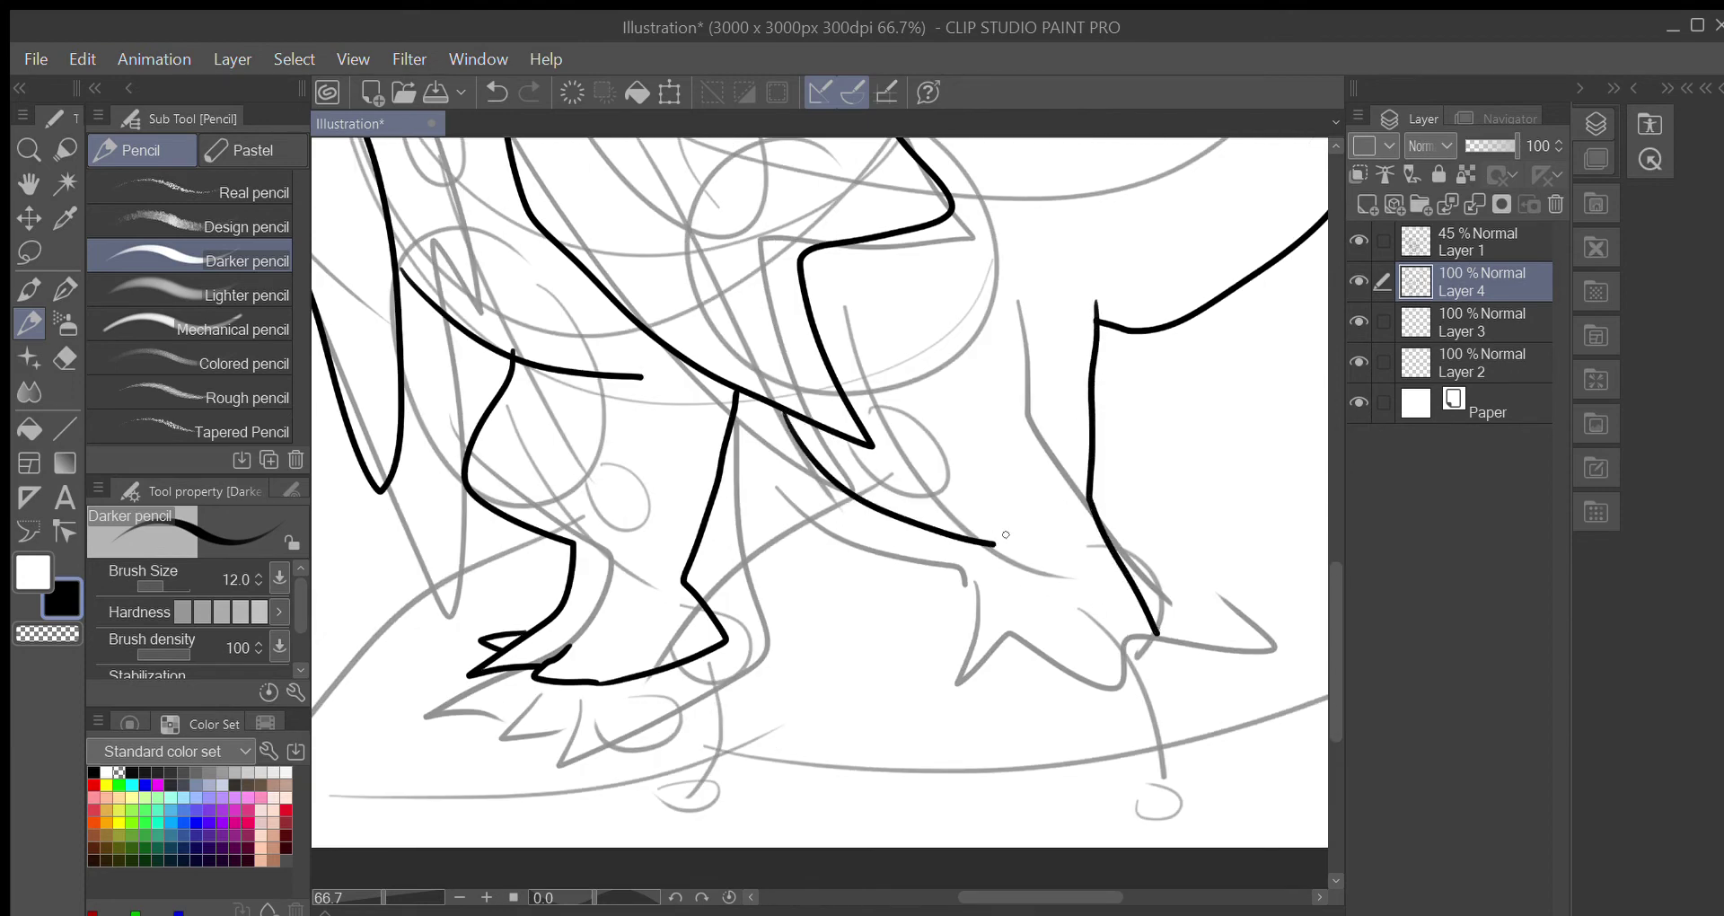
mouse_move(991, 545)
mouse_down()
mouse_move(961, 628)
mouse_move(1110, 625)
mouse_move(1180, 645)
mouse_up()
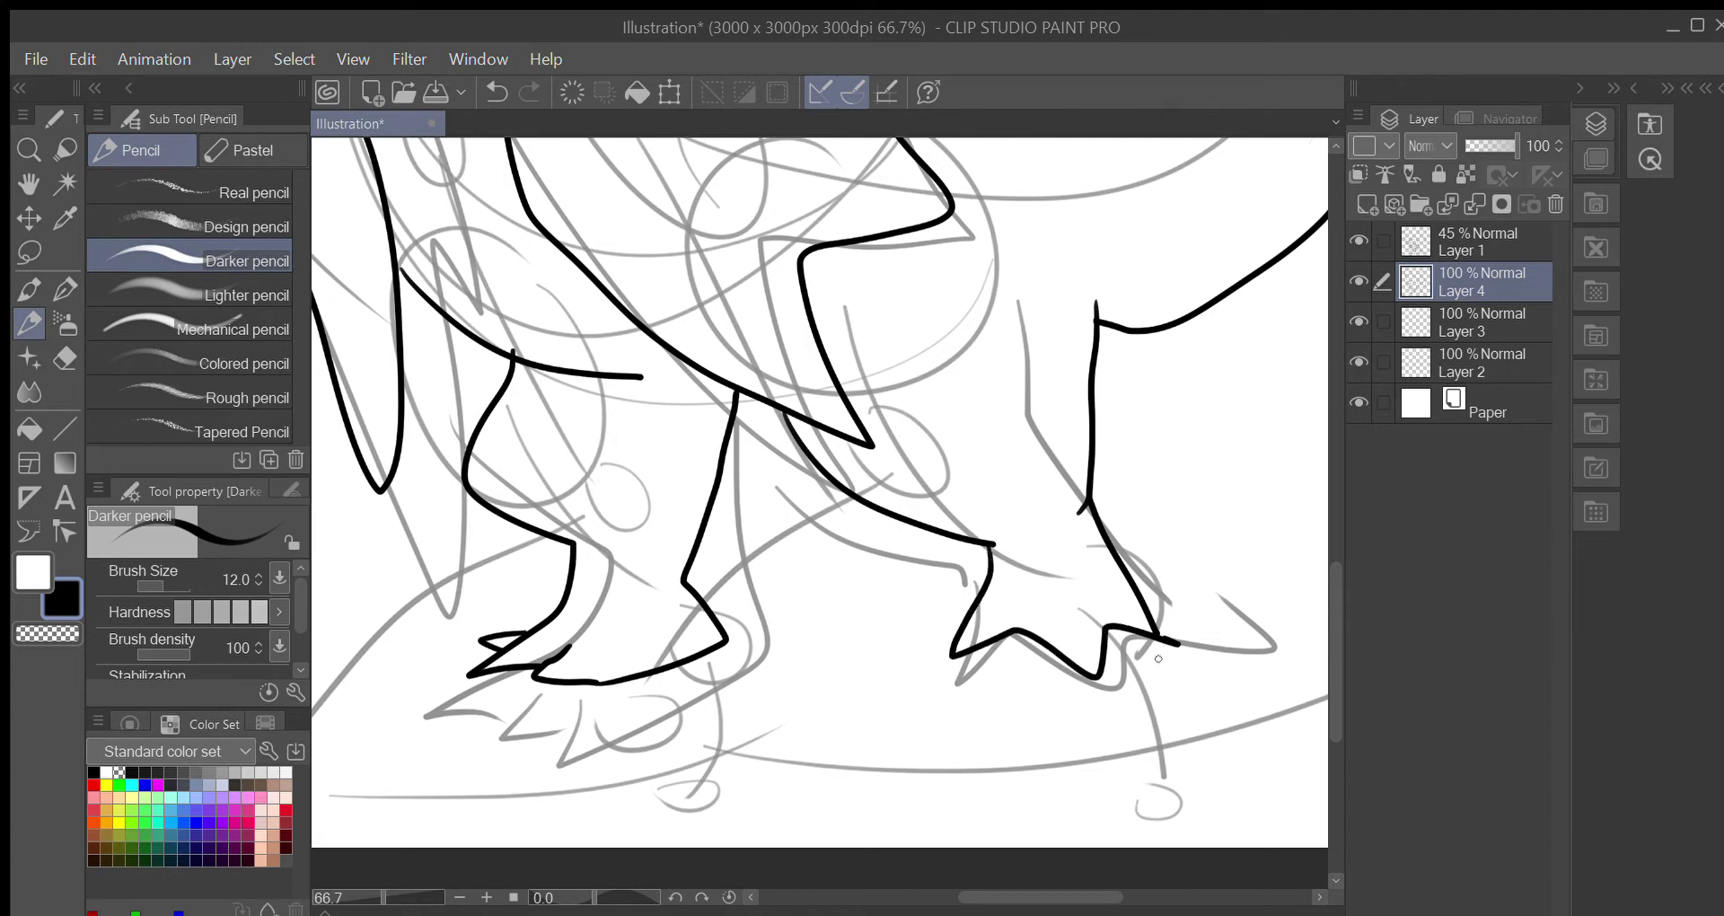
Delete the rough sketch on Layer 1, then enlarge and recentre the Layer 4 line art to nearly fill the canvas
key(ctrl+0)
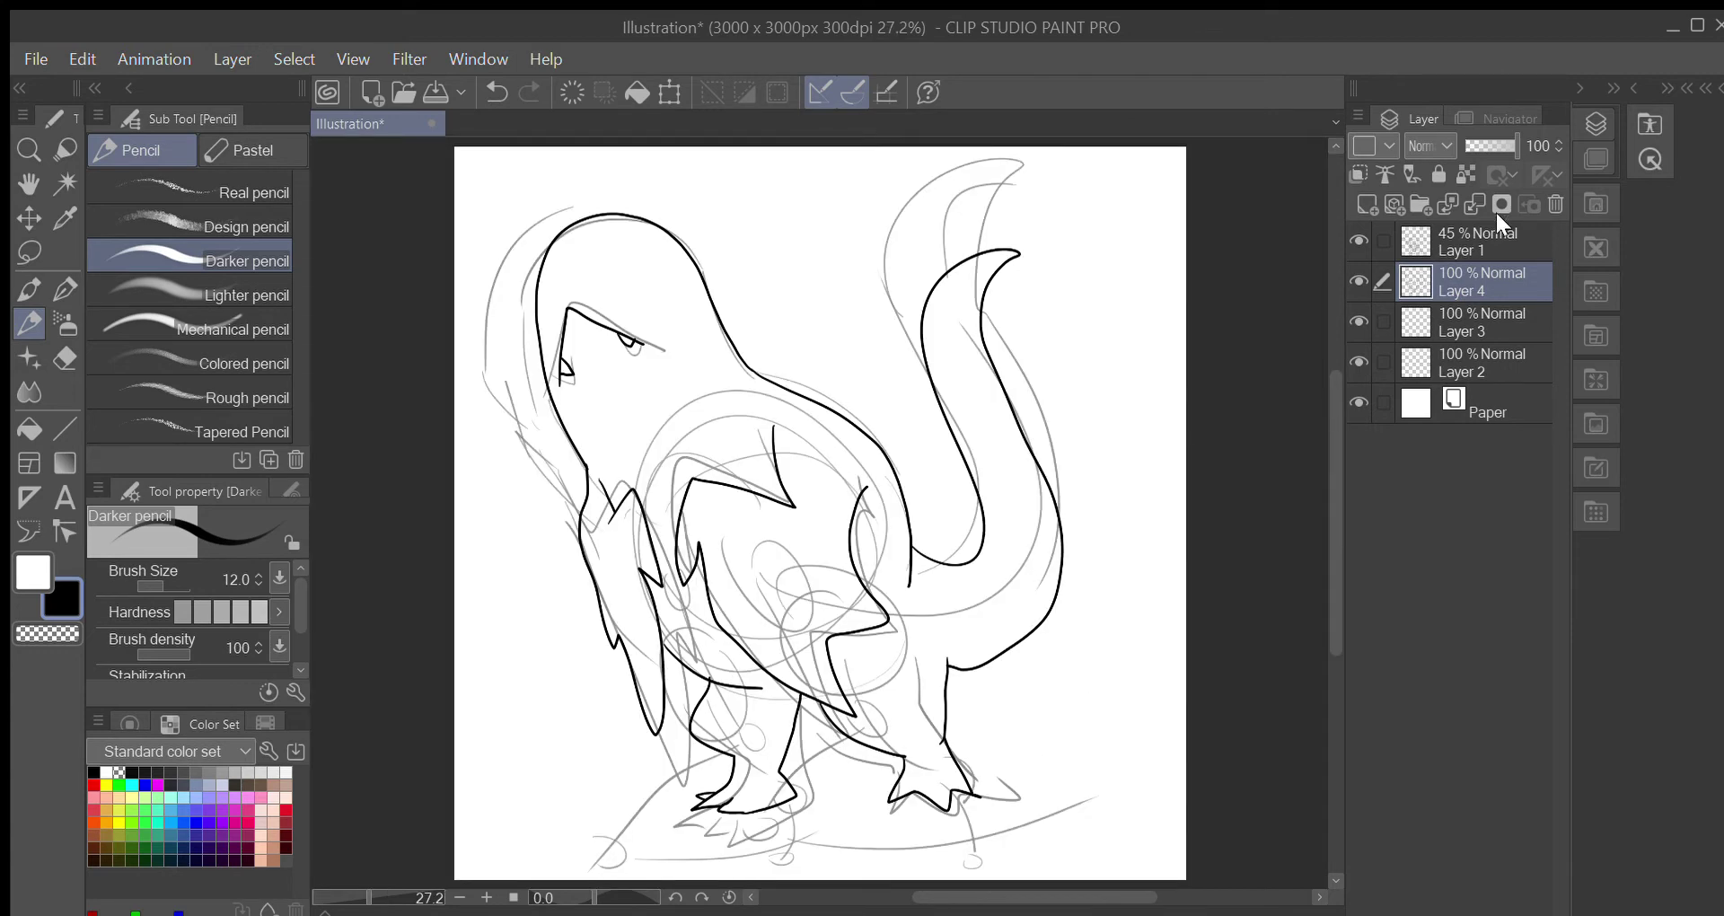
drag(1539, 224, 1548, 209)
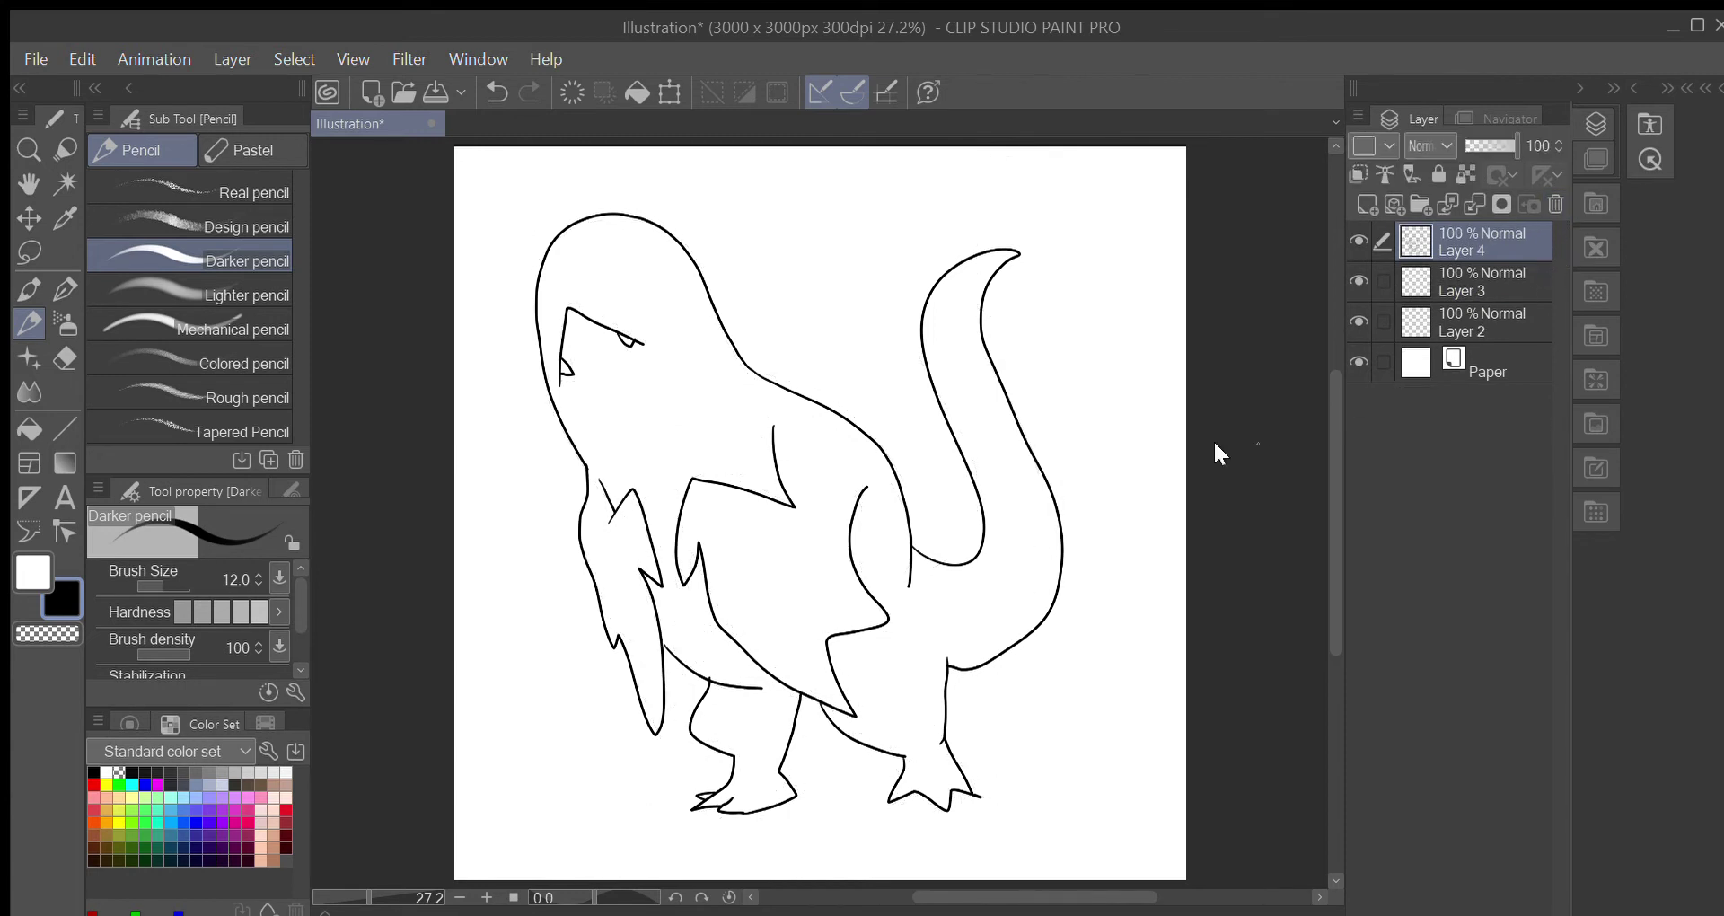
key(ctrl+t)
drag(864, 508, 812, 455)
drag(1004, 762, 1128, 853)
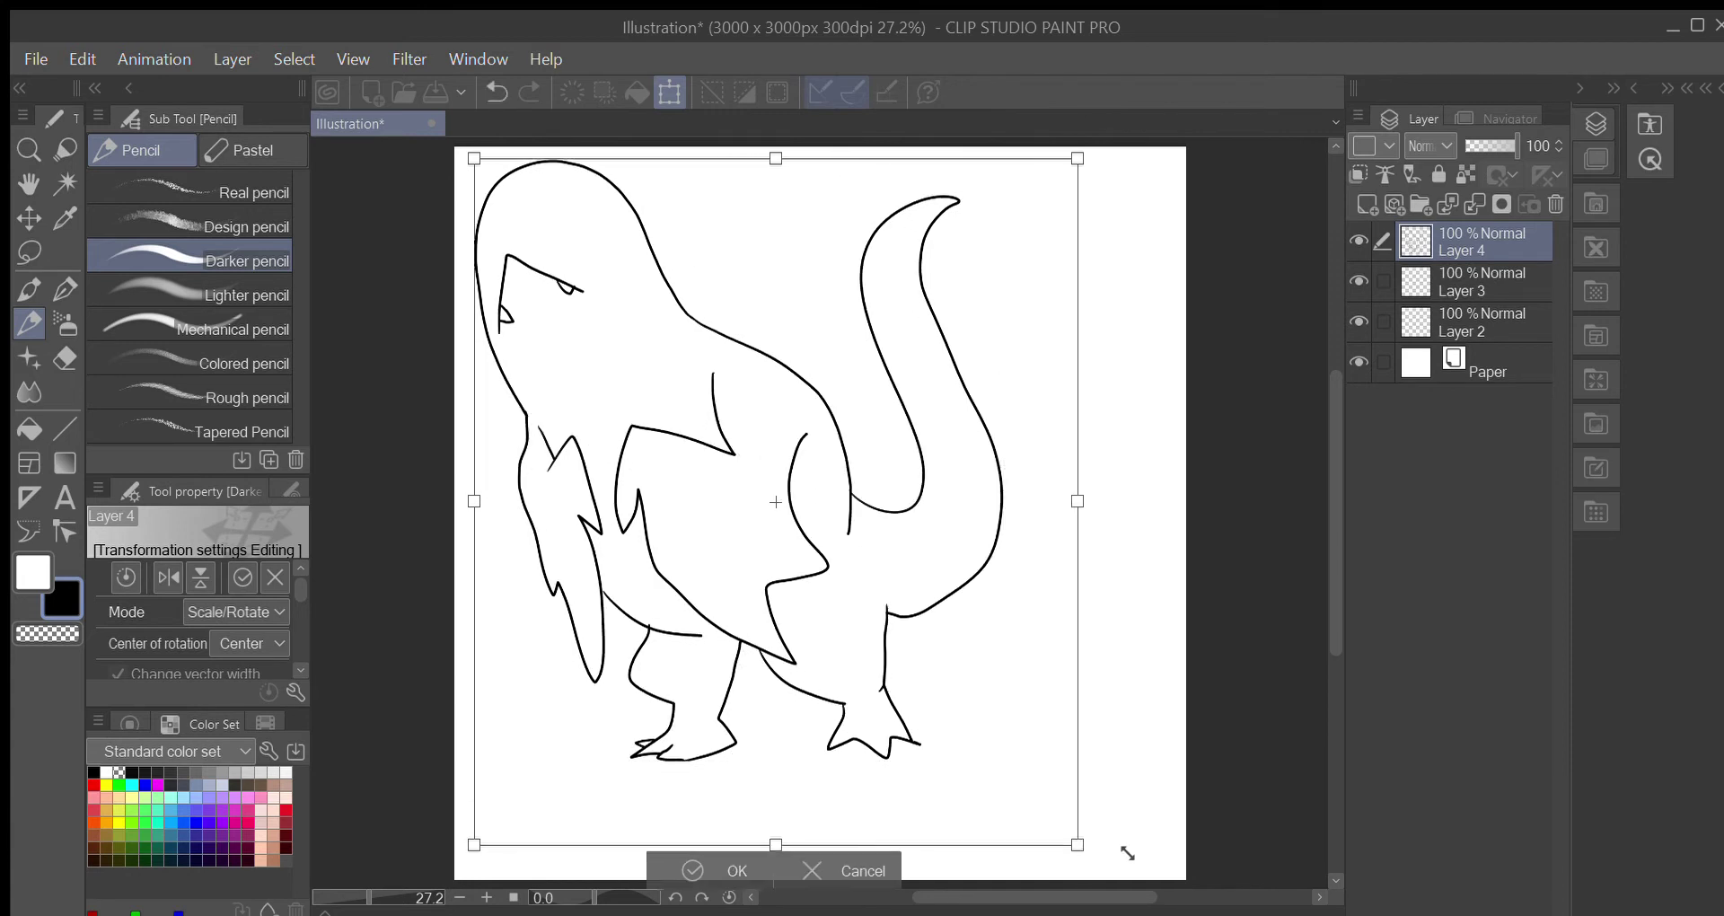
click(752, 864)
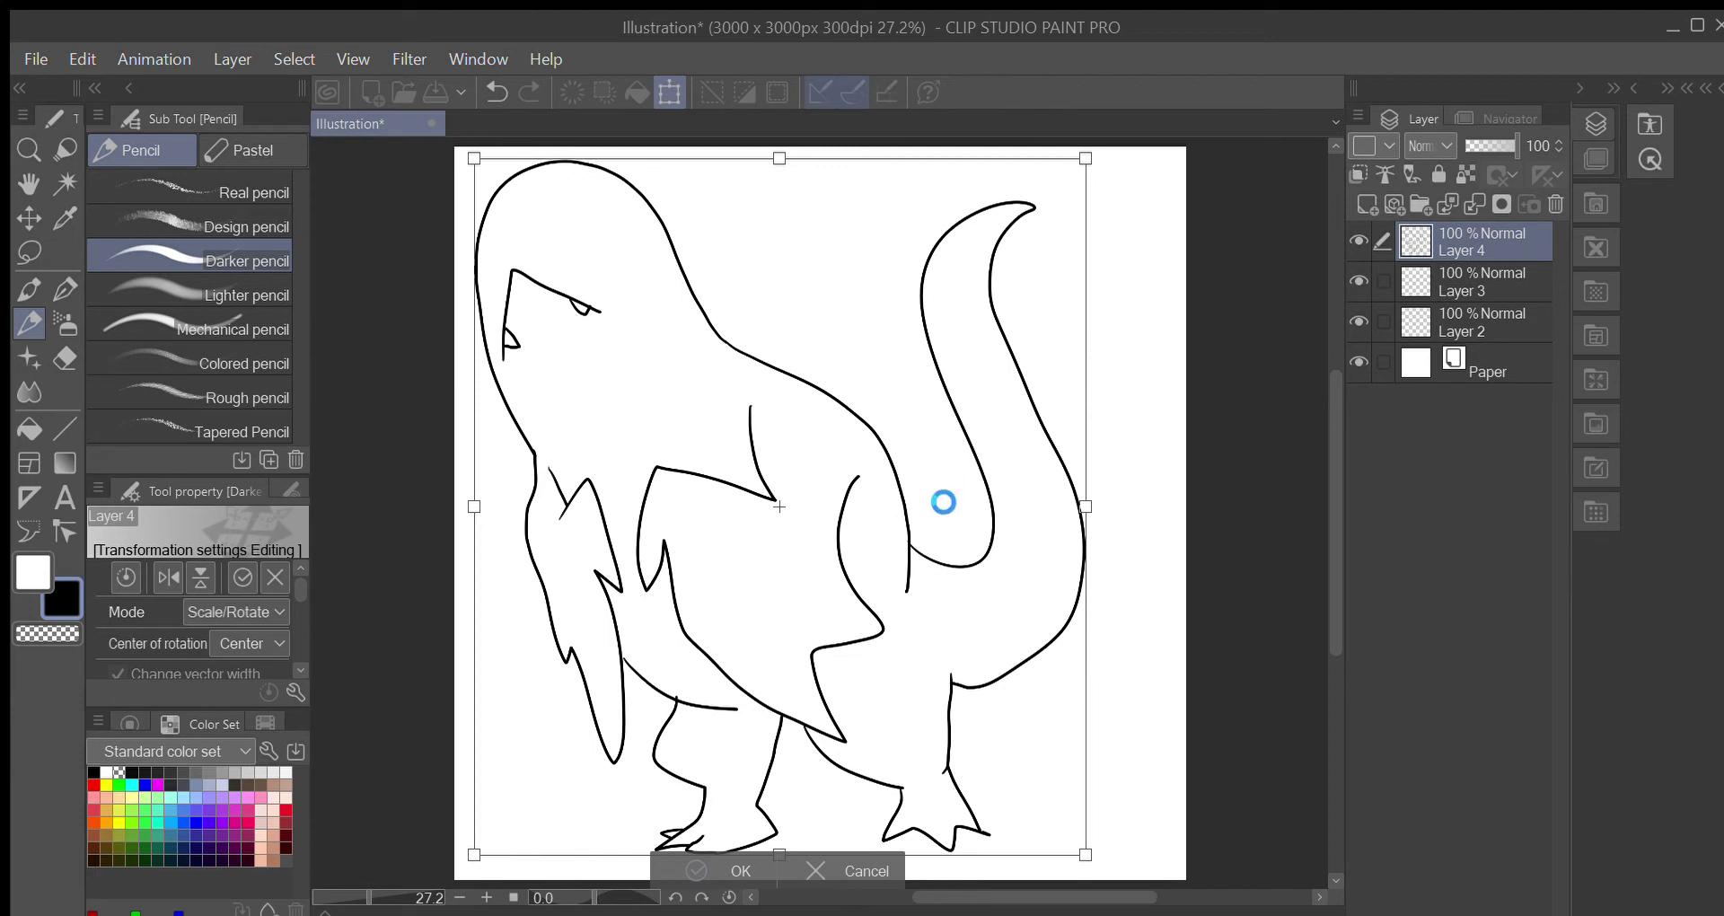
key(k)
drag(927, 523, 950, 536)
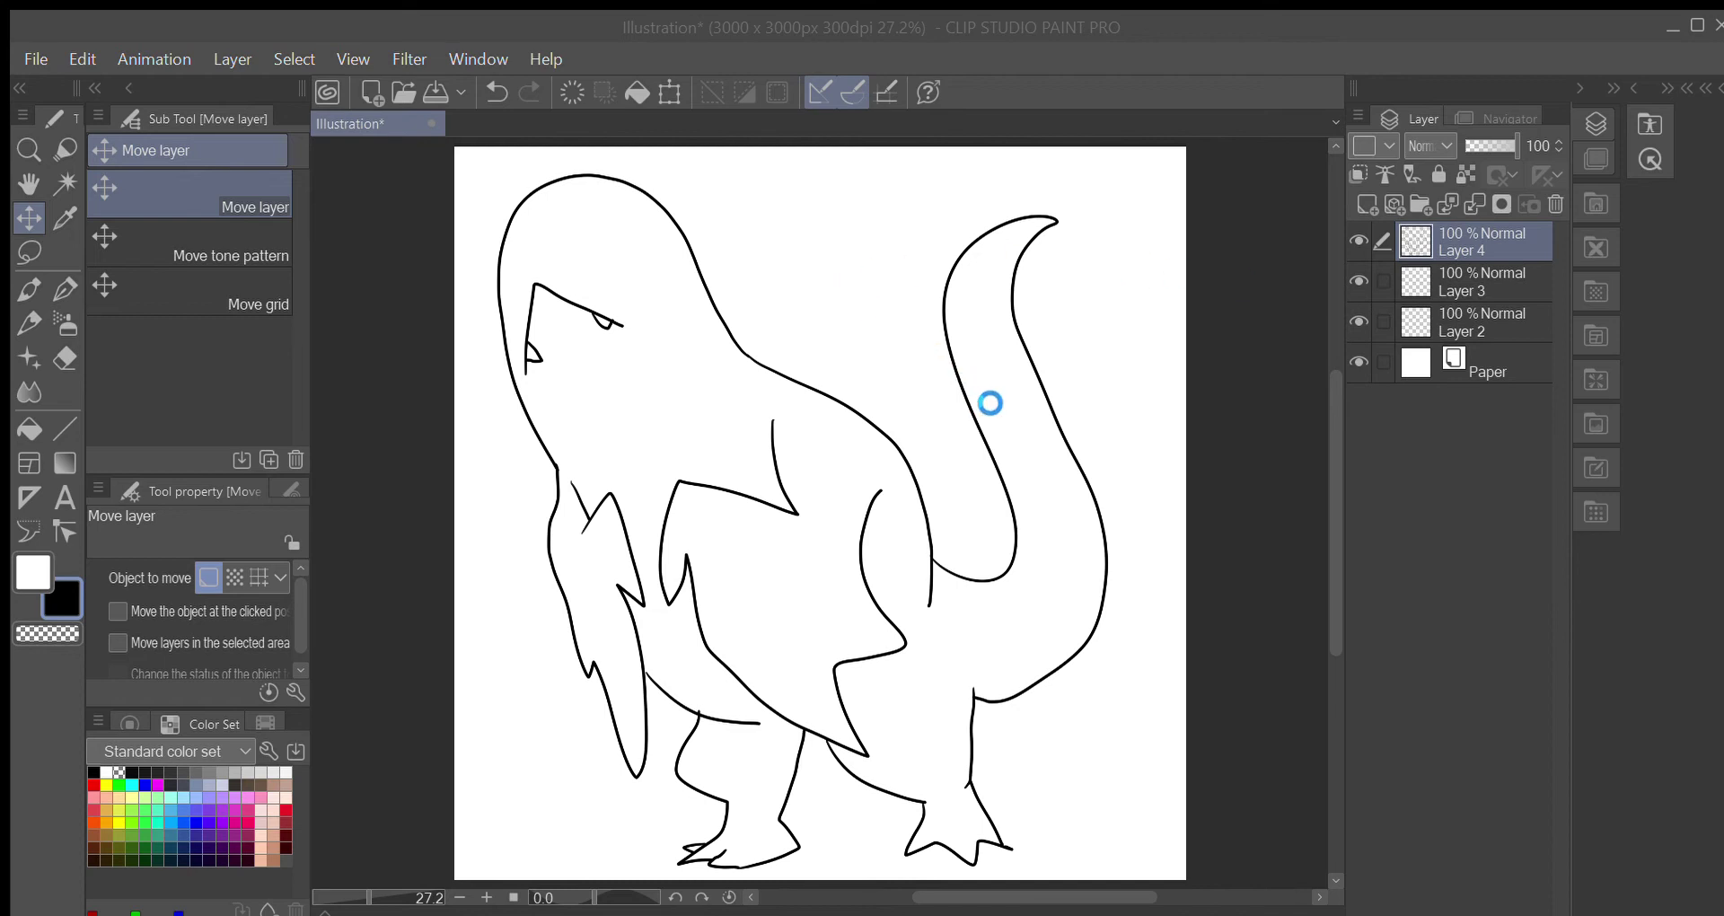
Select Layer 2 for filling, hide the Paper layer and save the drawing
click(1437, 314)
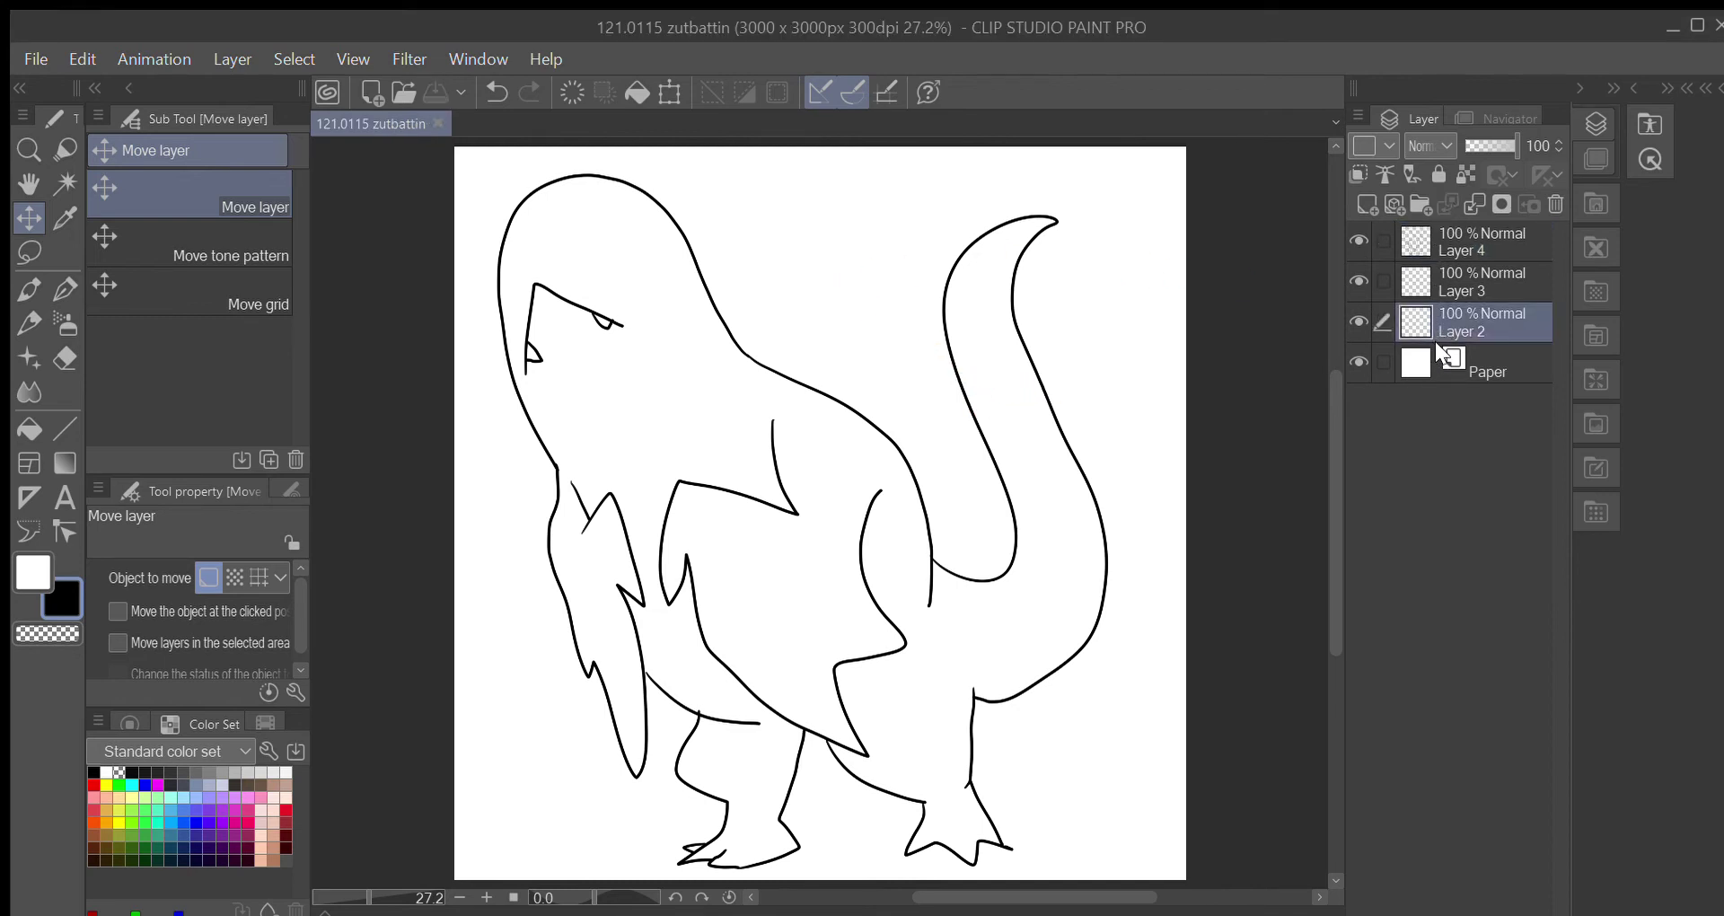
key(g)
click(1358, 362)
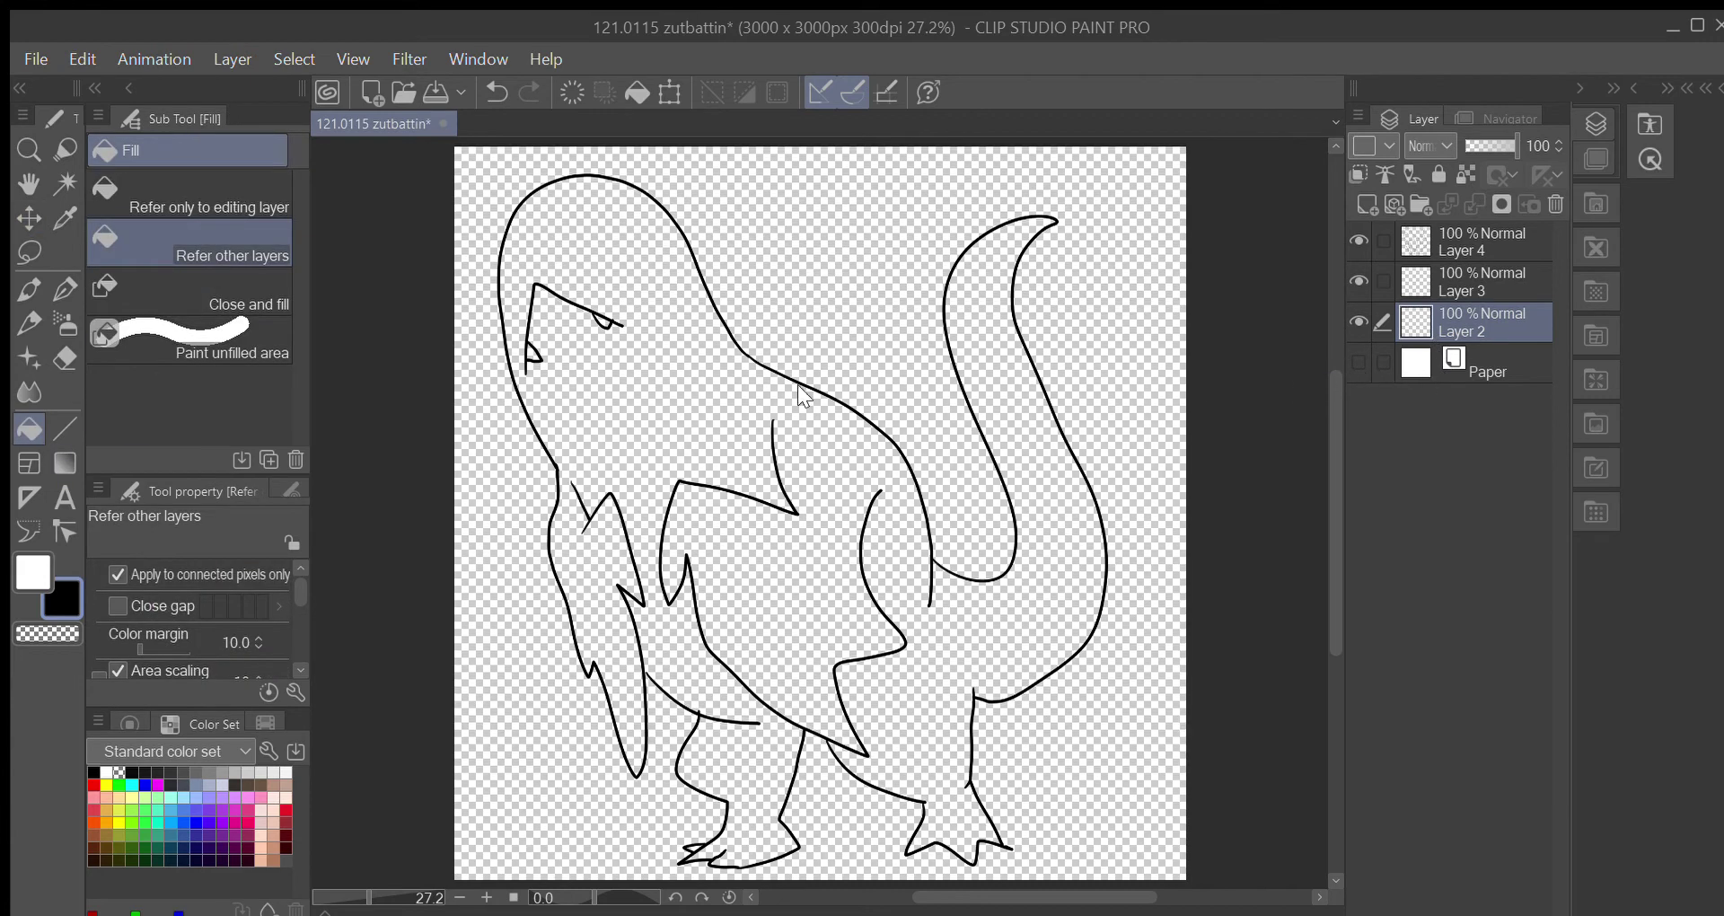
key(ctrl+s)
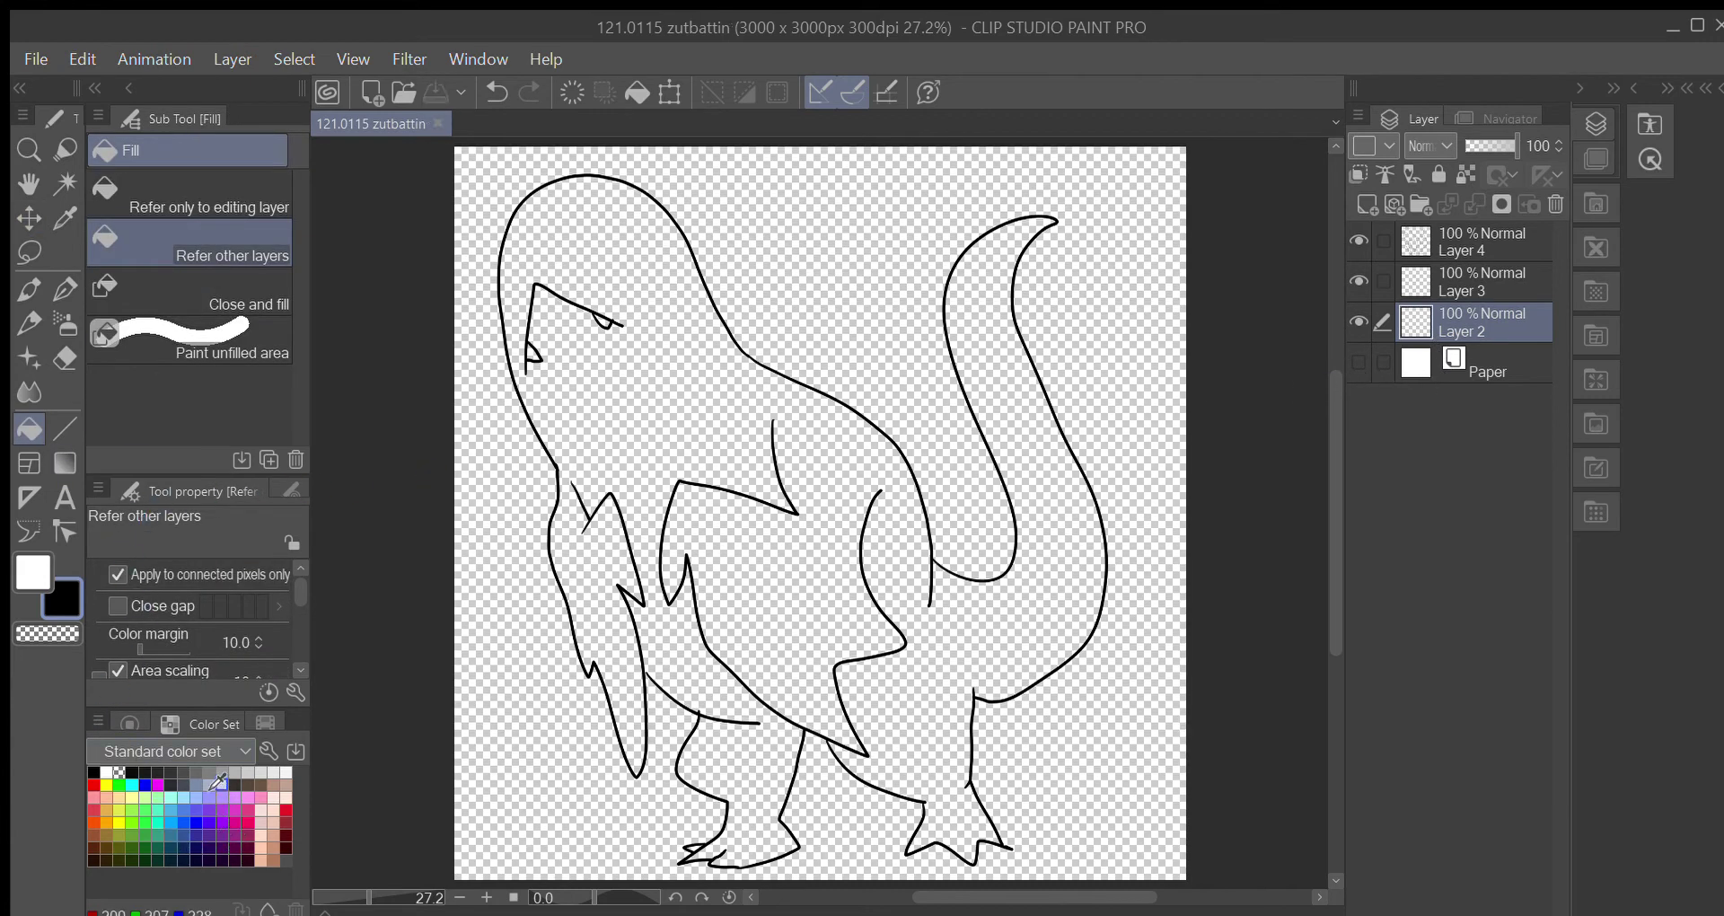
Pick purple and try filling the creature's body on Layer 2 with reference to the other layers
click(238, 835)
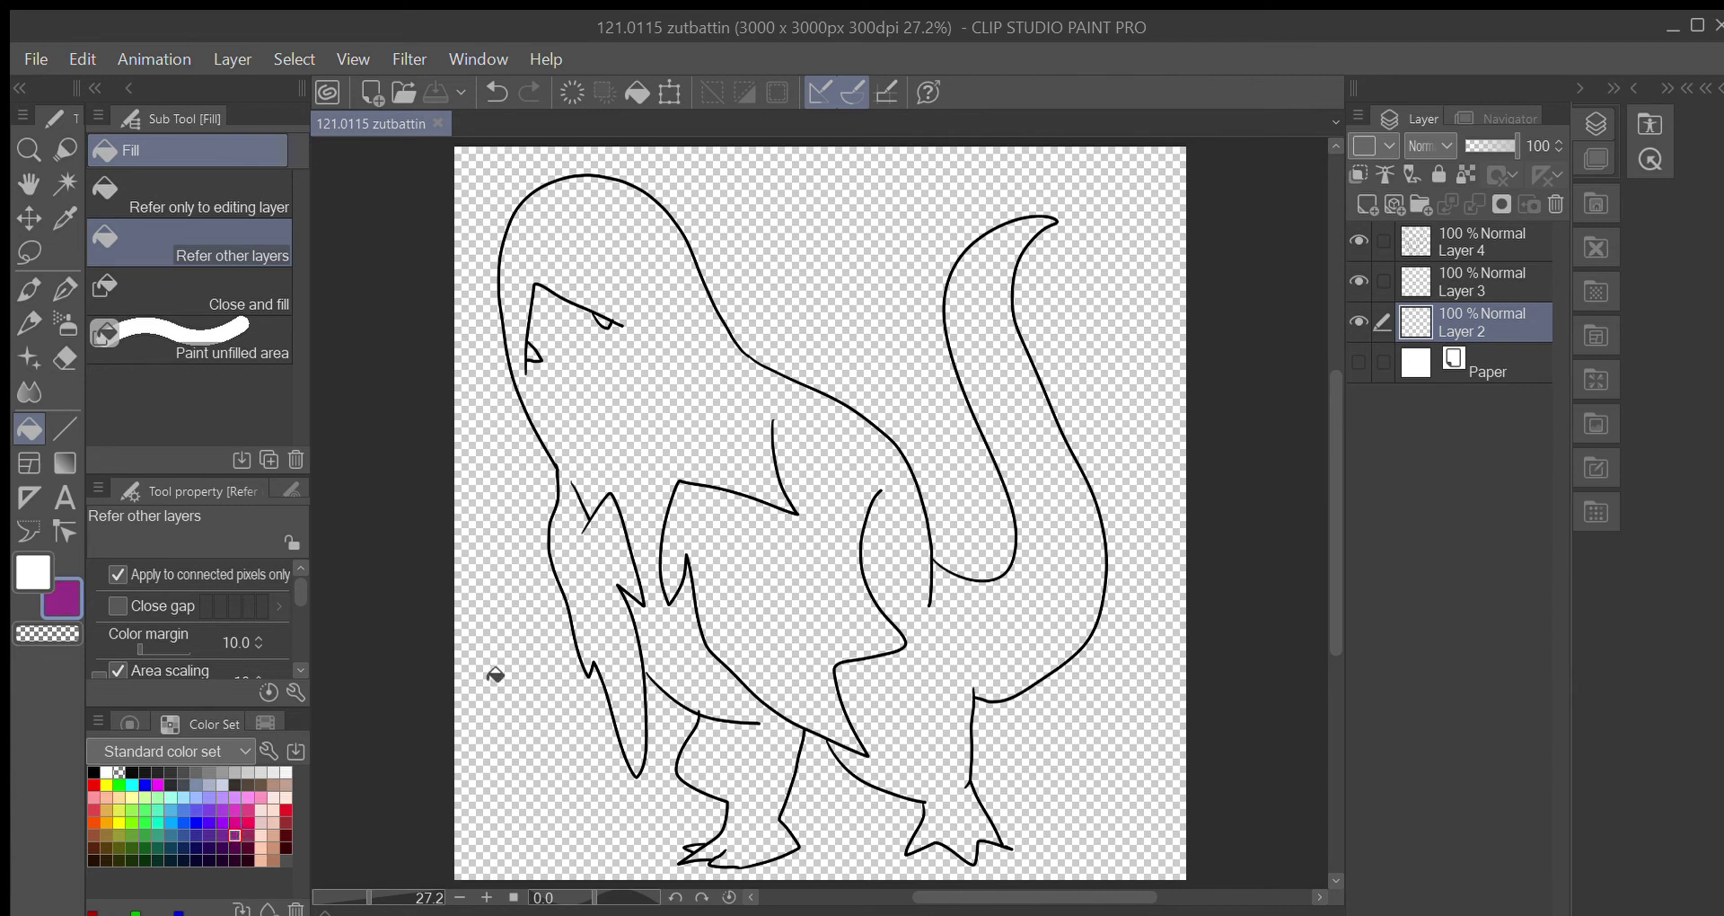
click(775, 707)
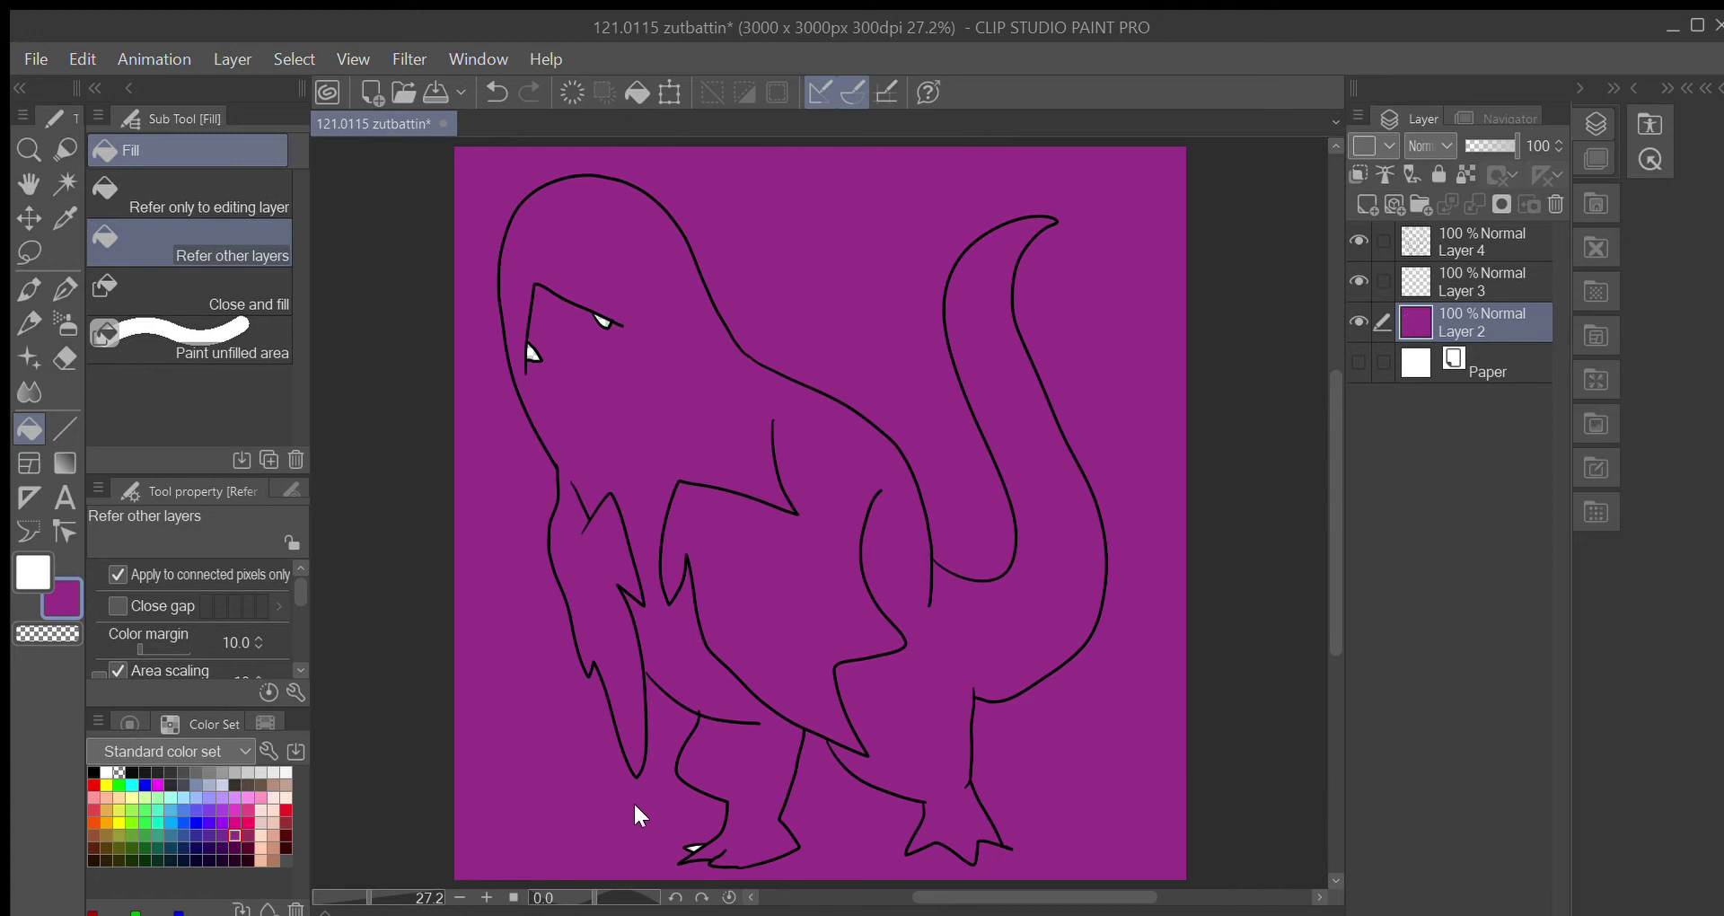
key(ctrl+z)
Close the gap between the pointed limb and the belly line, and fill the whole body with purple on Layer 2
mouse_move(683, 633)
mouse_down()
mouse_move(783, 646)
mouse_move(693, 585)
mouse_move(706, 552)
mouse_move(695, 571)
mouse_move(758, 546)
mouse_up()
key(p)
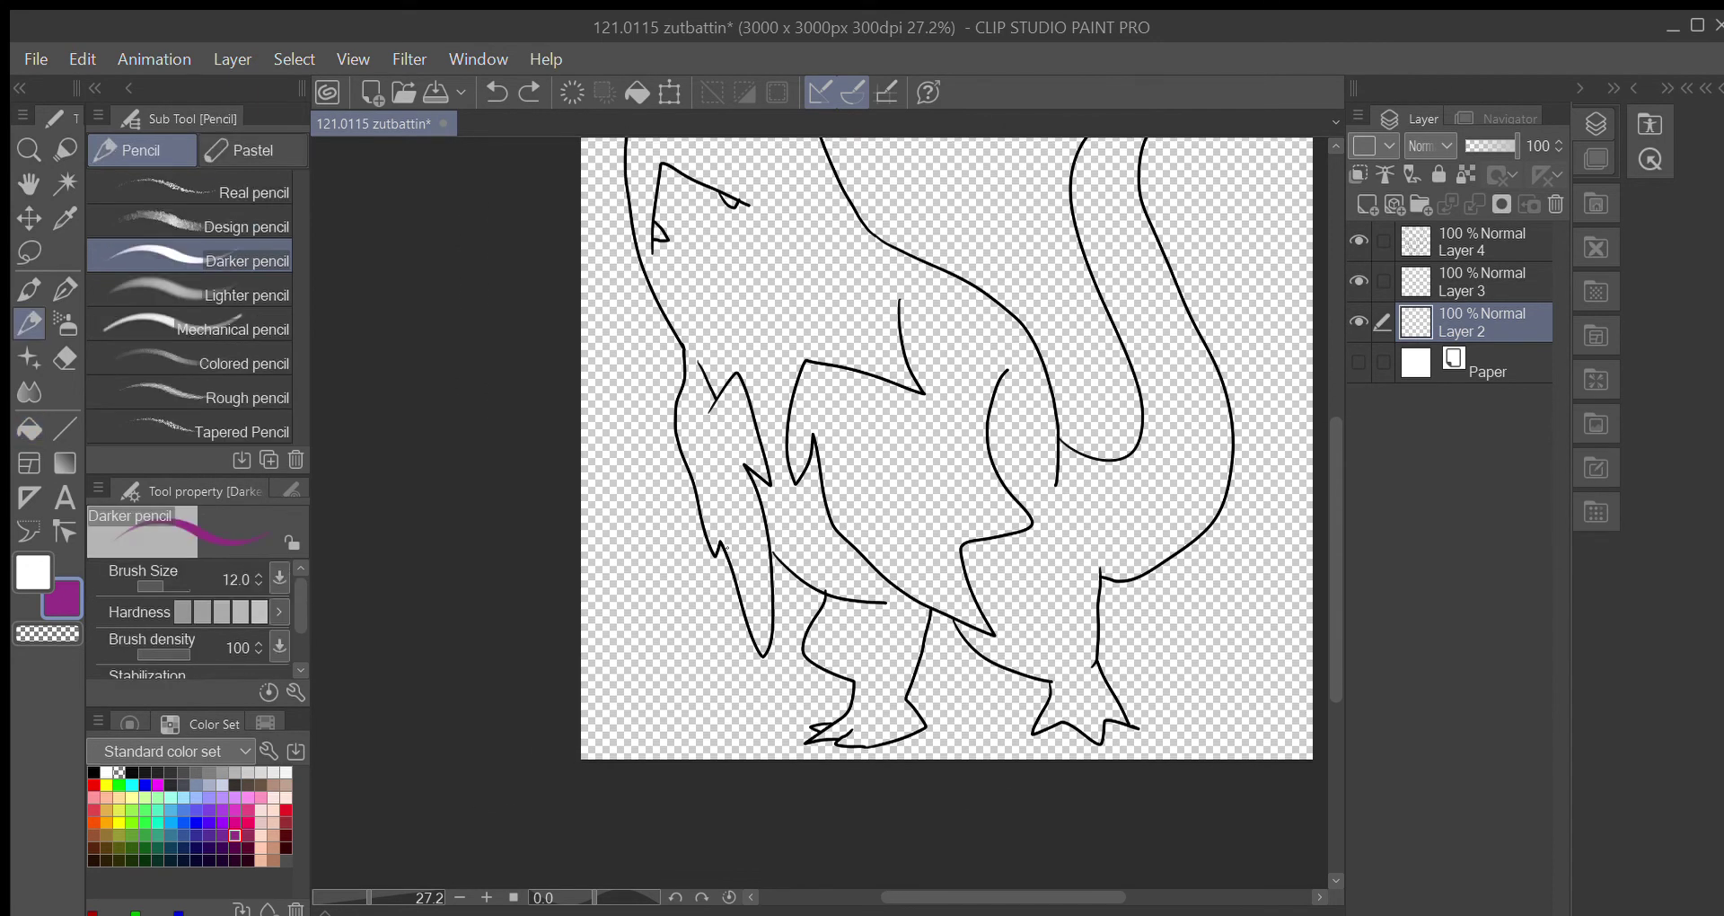
scroll(771, 557, up, 8)
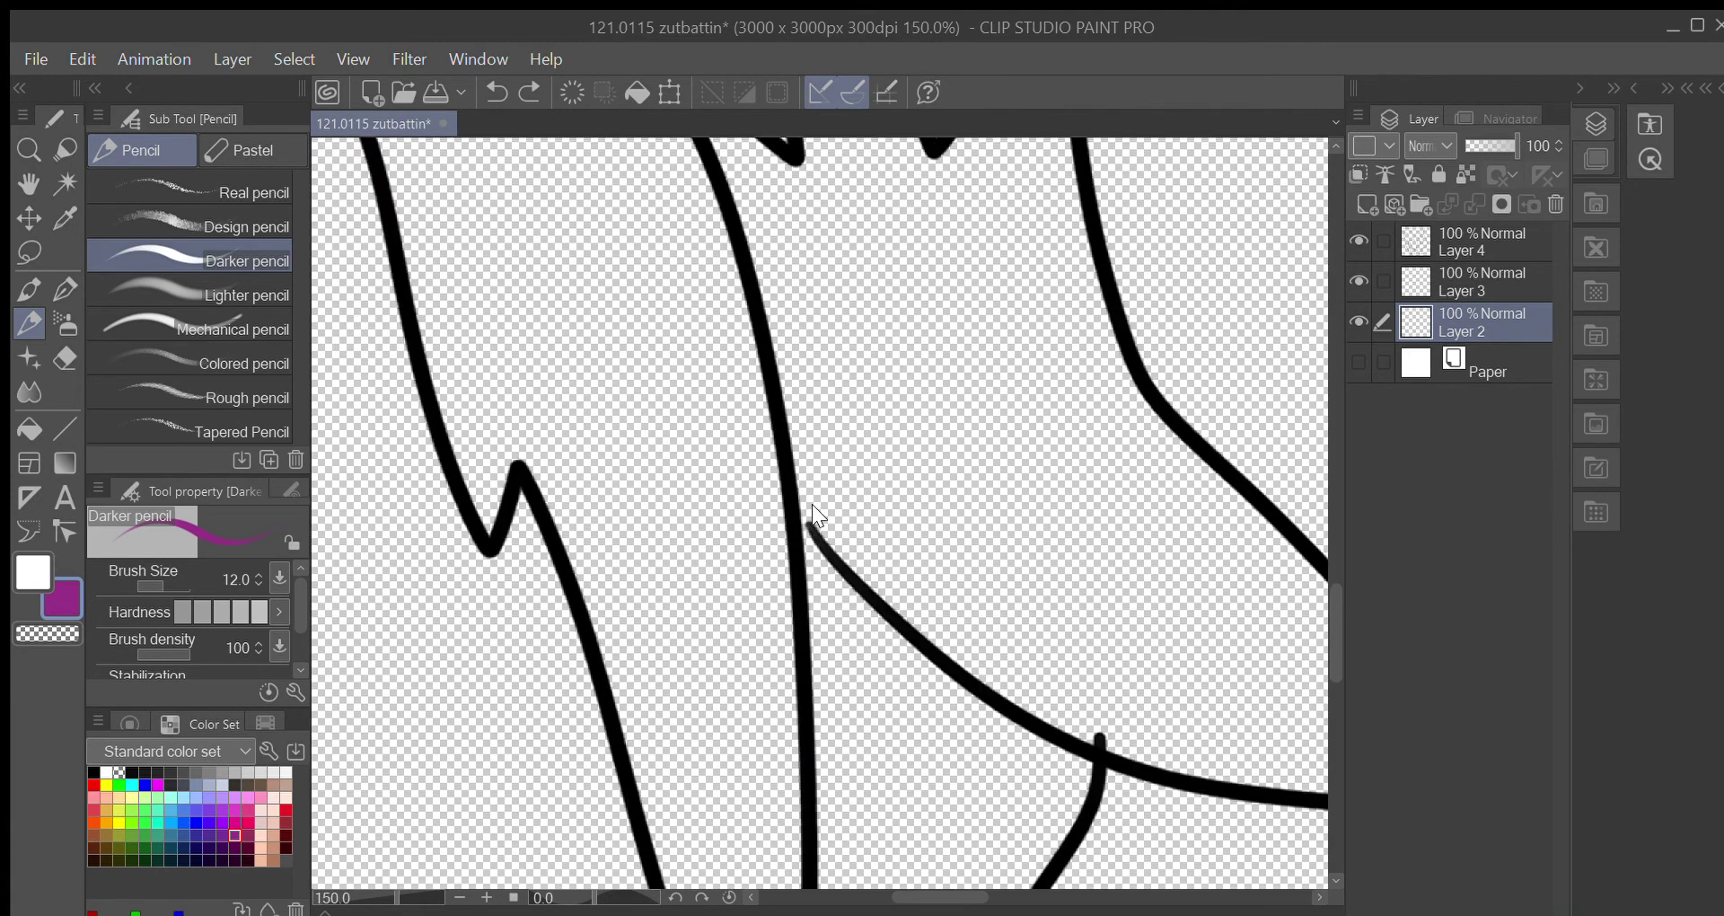
click(801, 523)
key(ctrl+0)
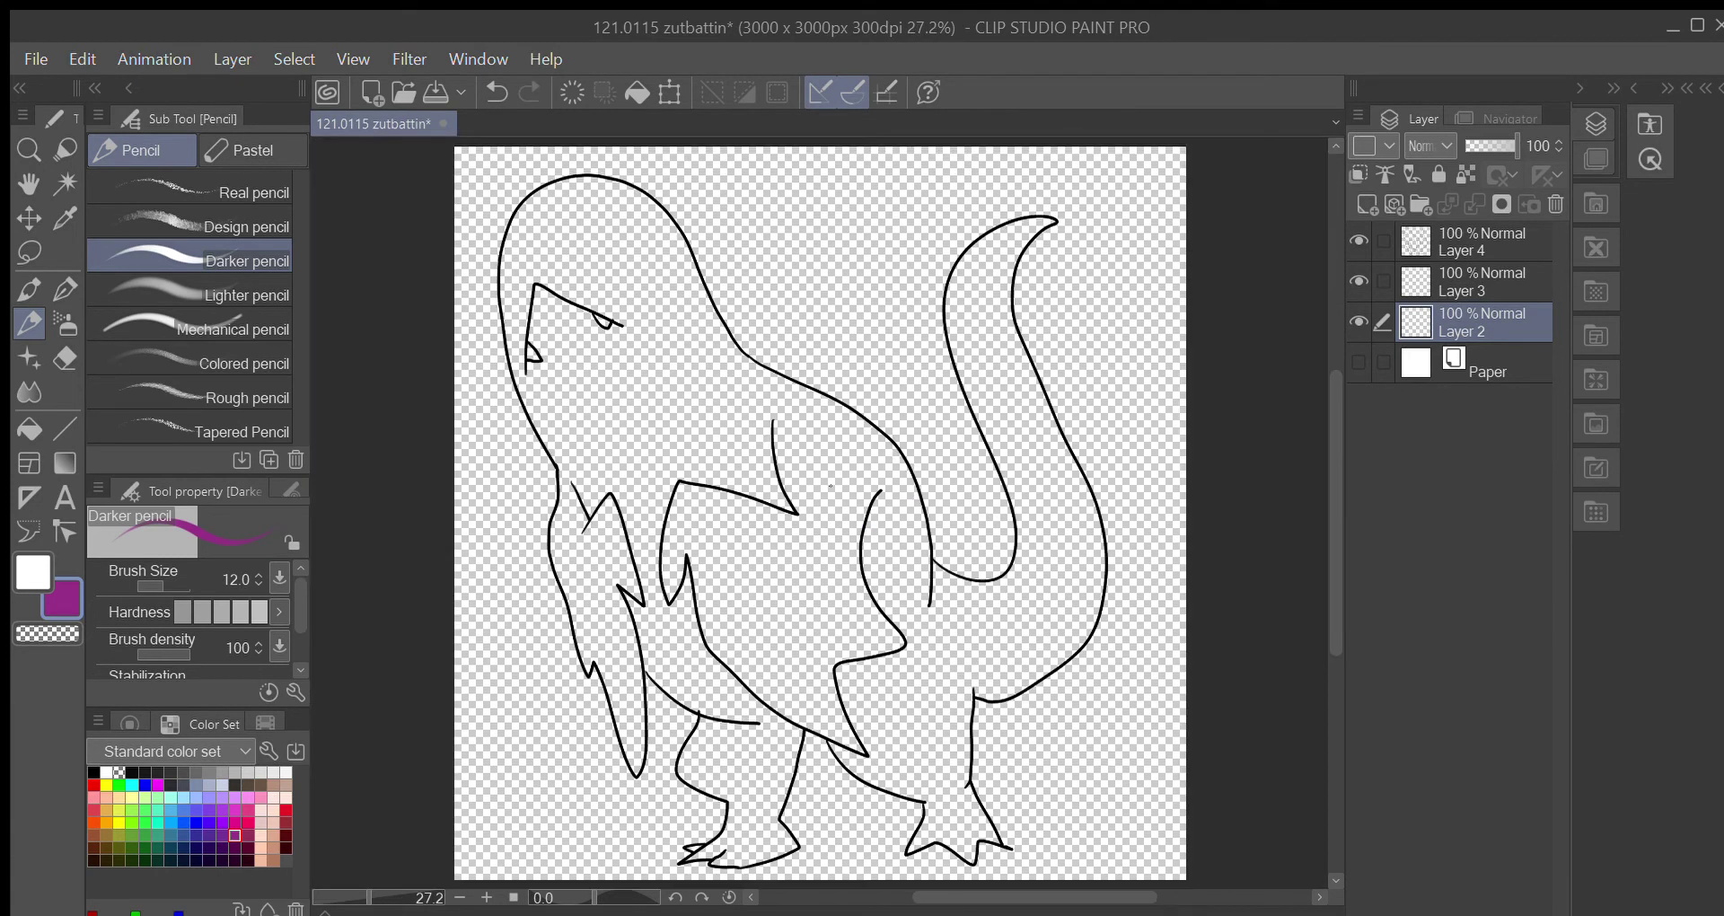
key(g)
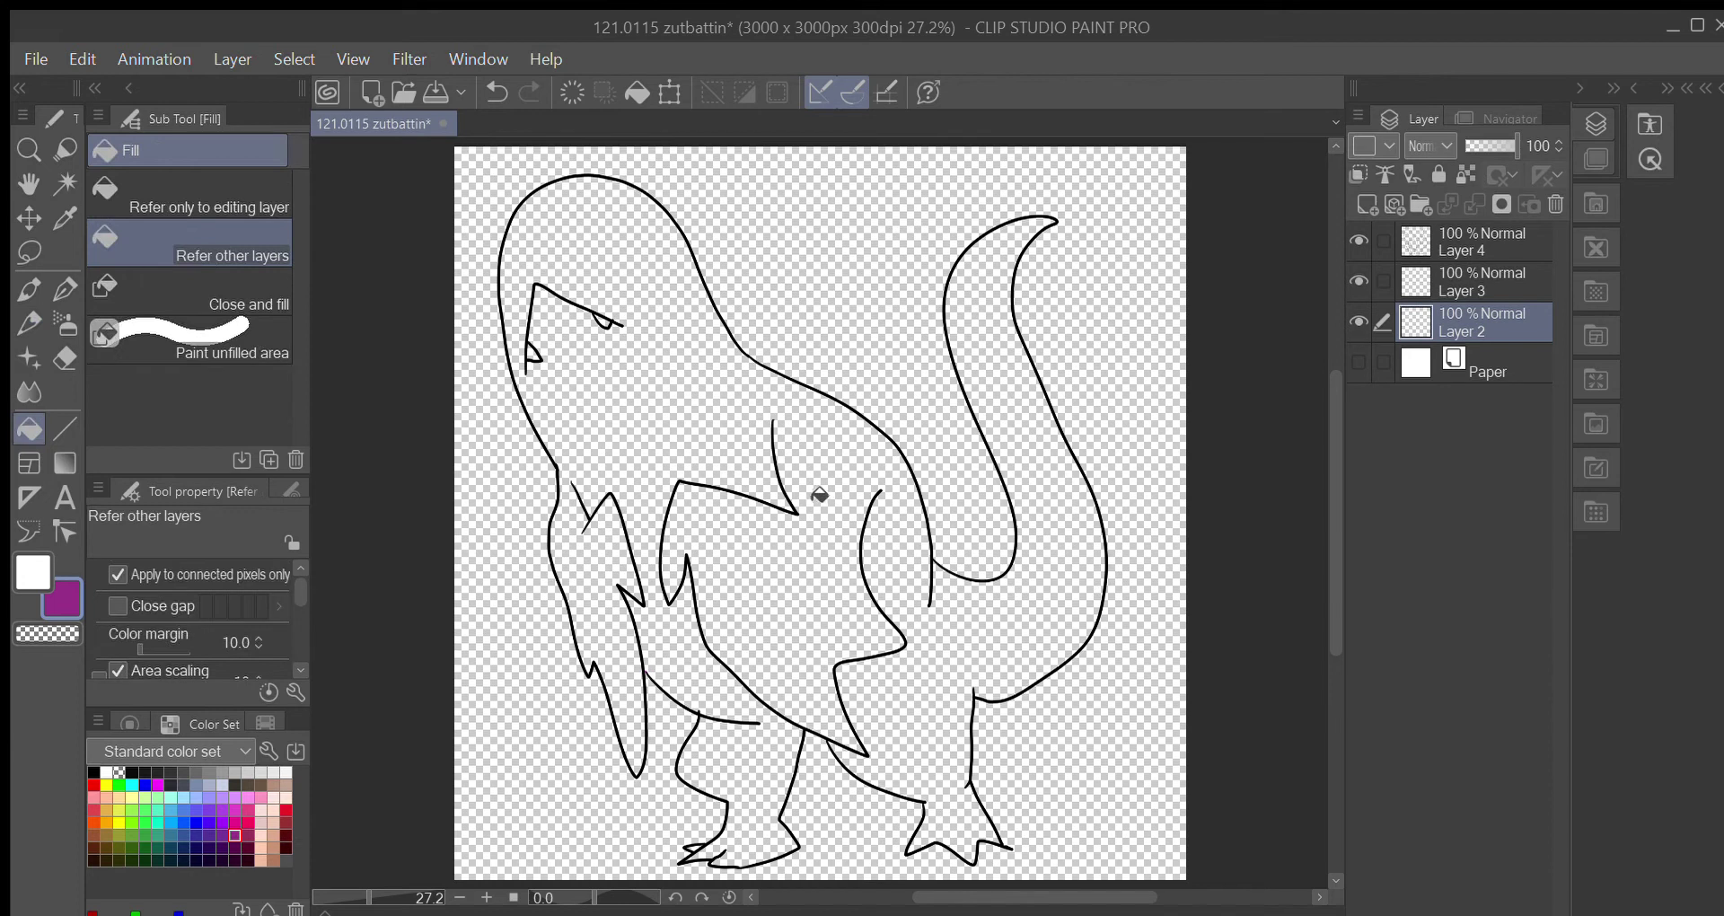
click(818, 500)
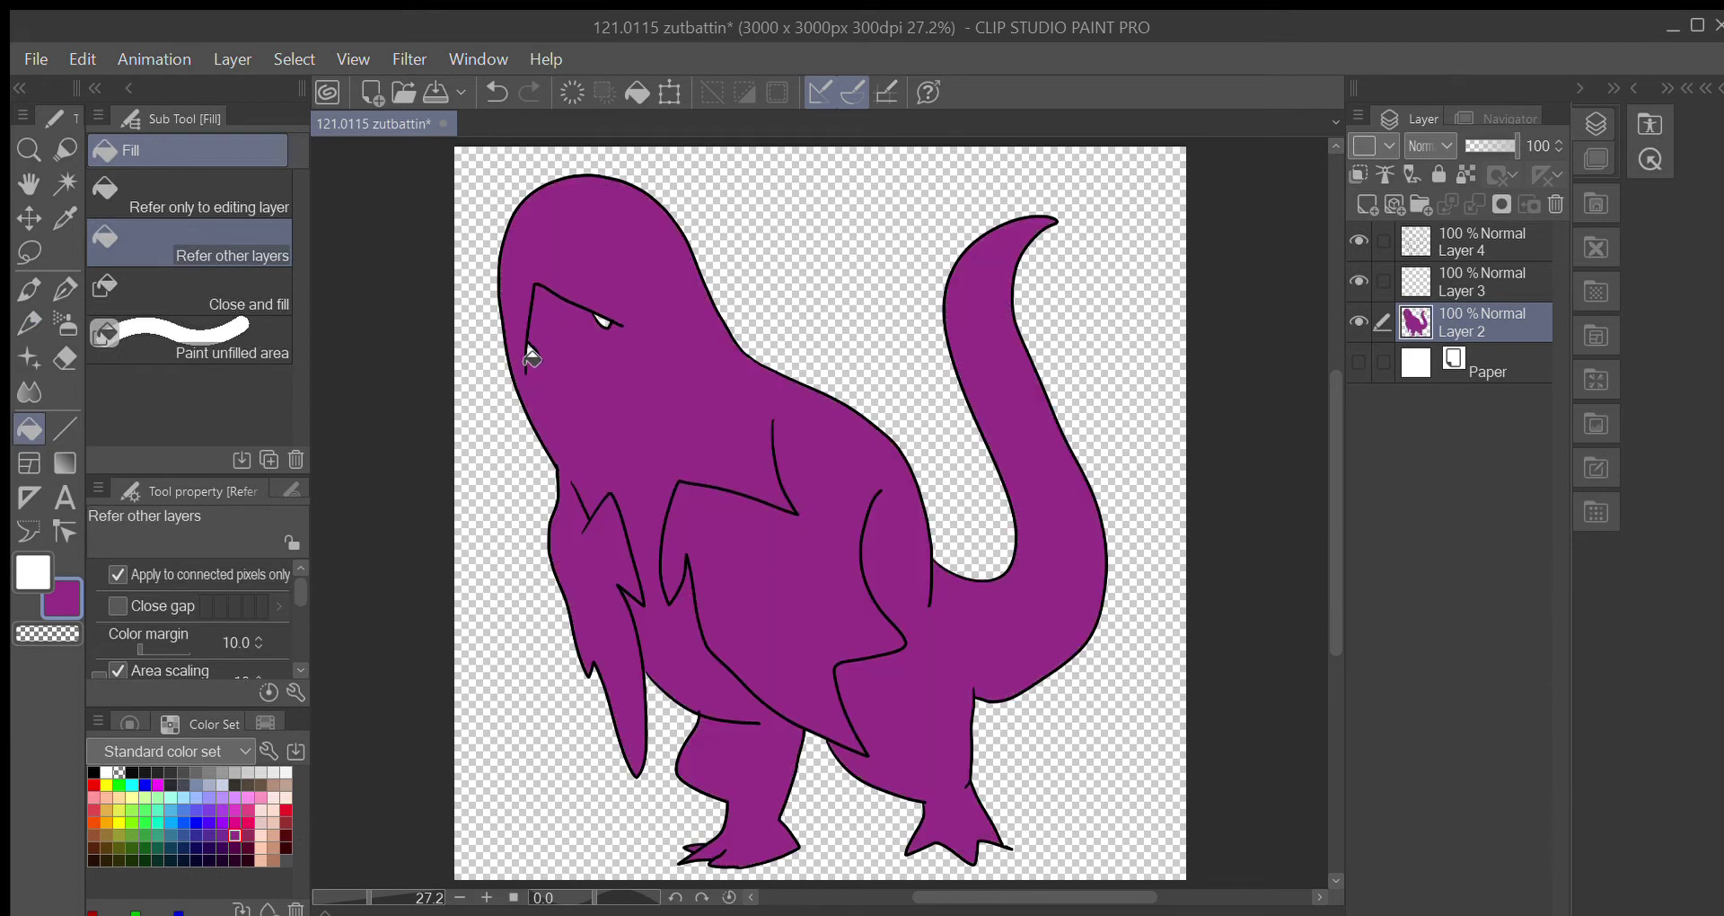
Fill both eyes with white, set the other colour to black and save the drawing
key(x)
click(531, 358)
click(602, 322)
click(131, 772)
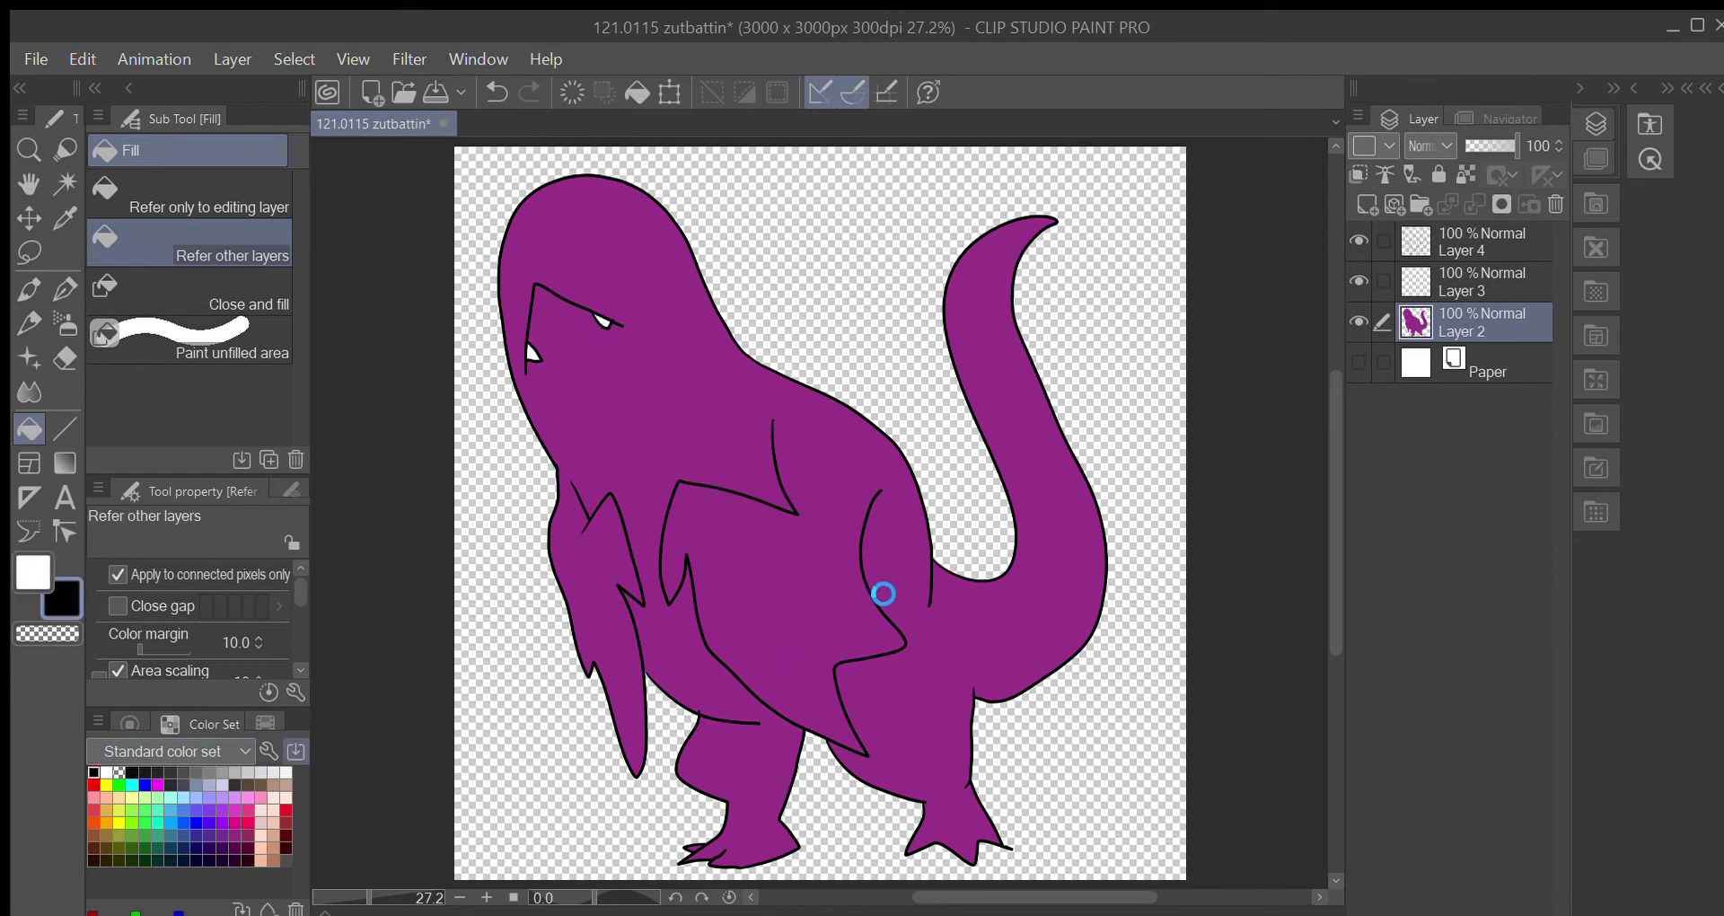
key(ctrl+s)
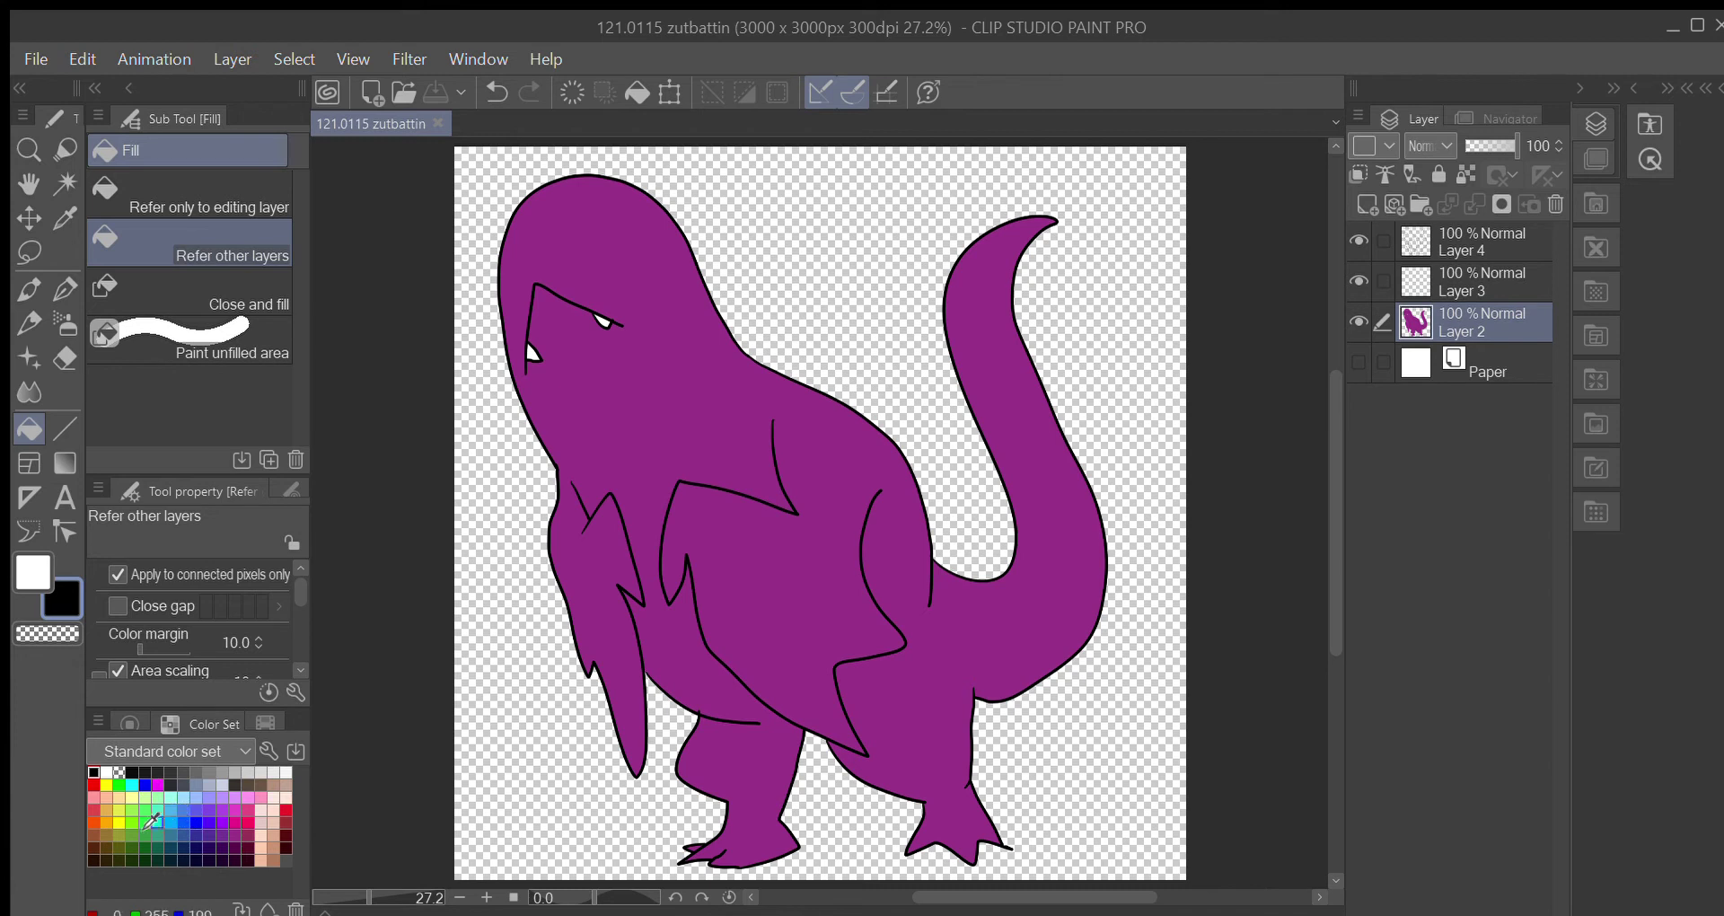
Choose bright green and try a Smooth watercolor stroke of size 200 on the near limb on Layer 2
click(122, 788)
click(1511, 280)
key(b)
click(1508, 316)
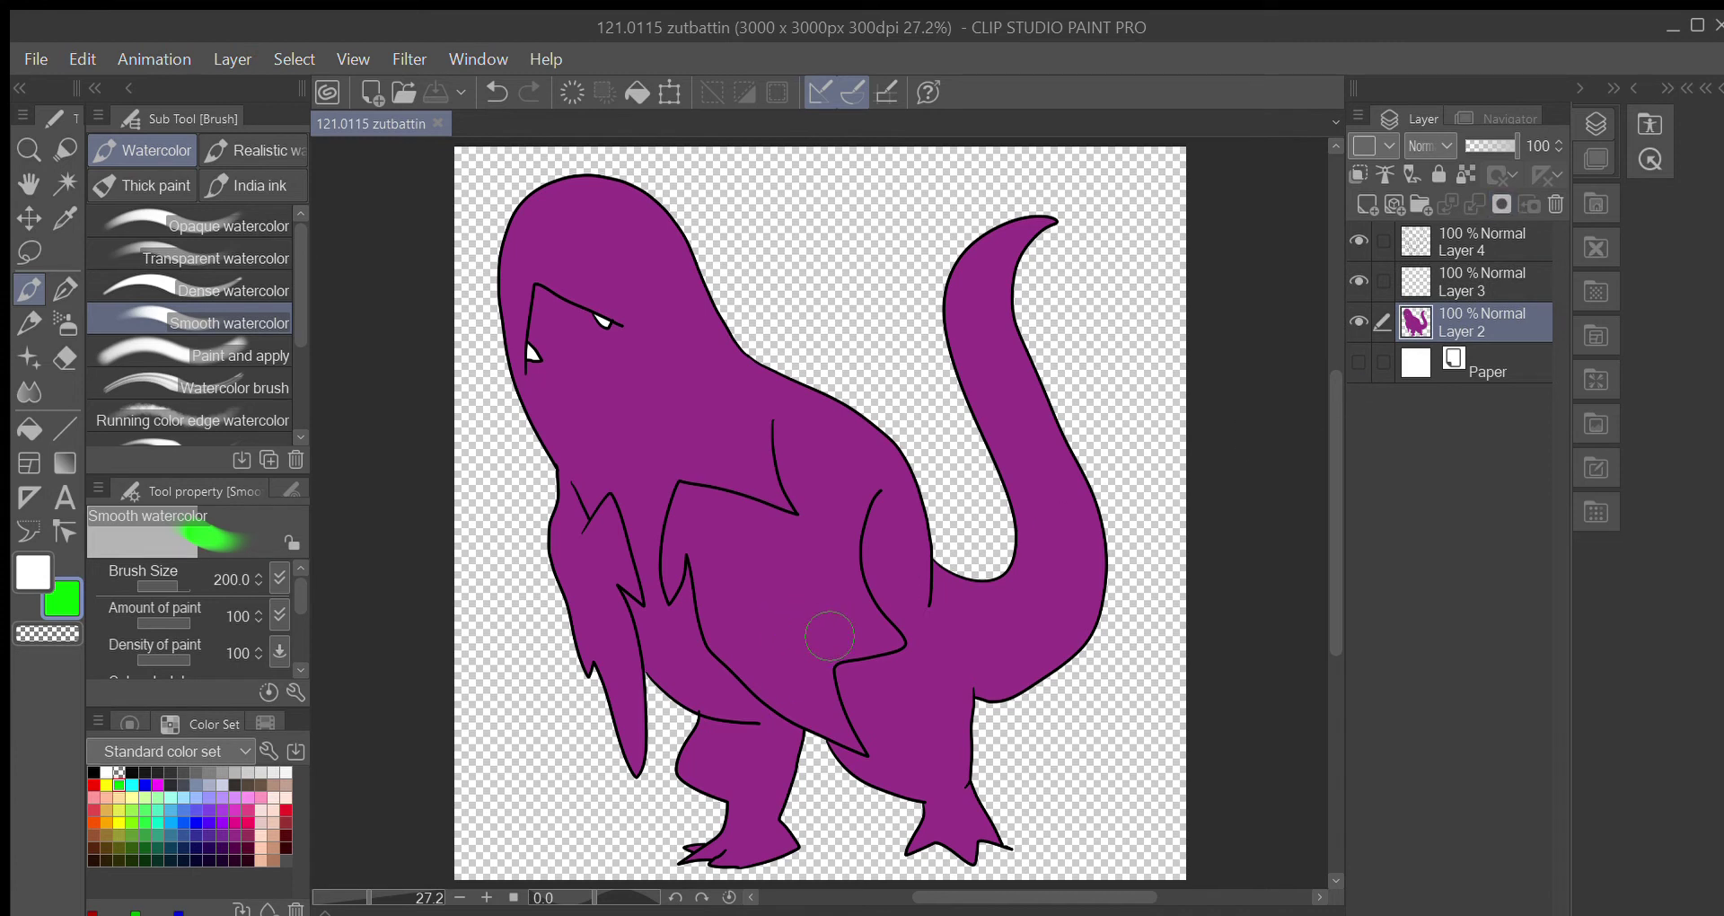
drag(827, 628, 838, 585)
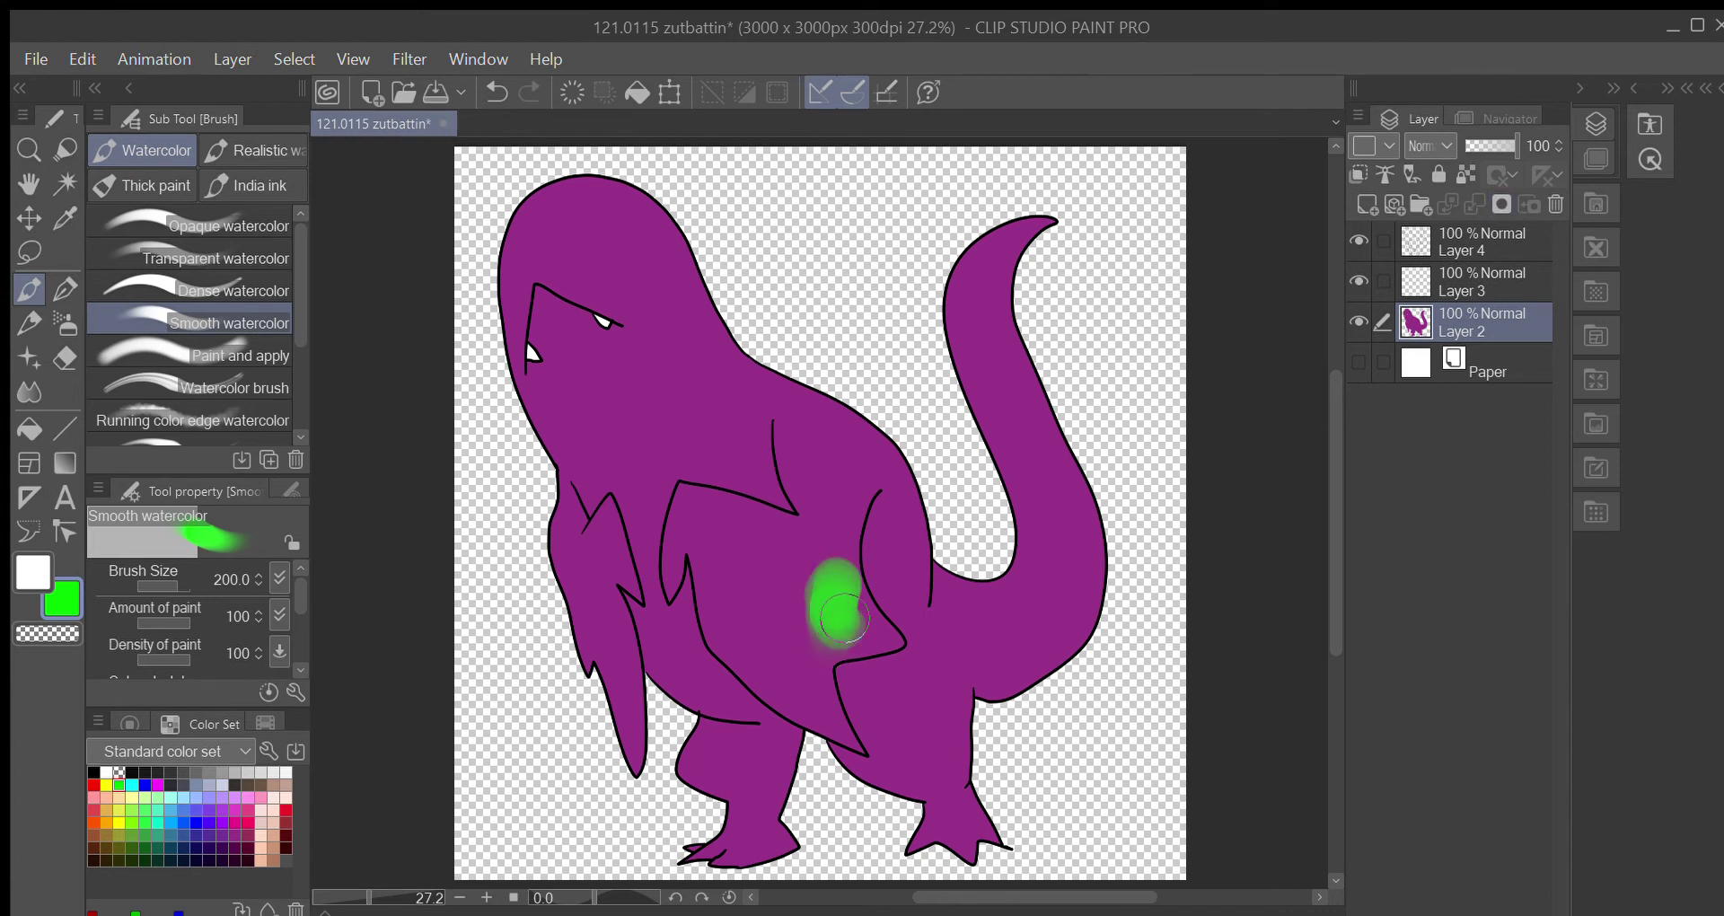
key(ctrl+z)
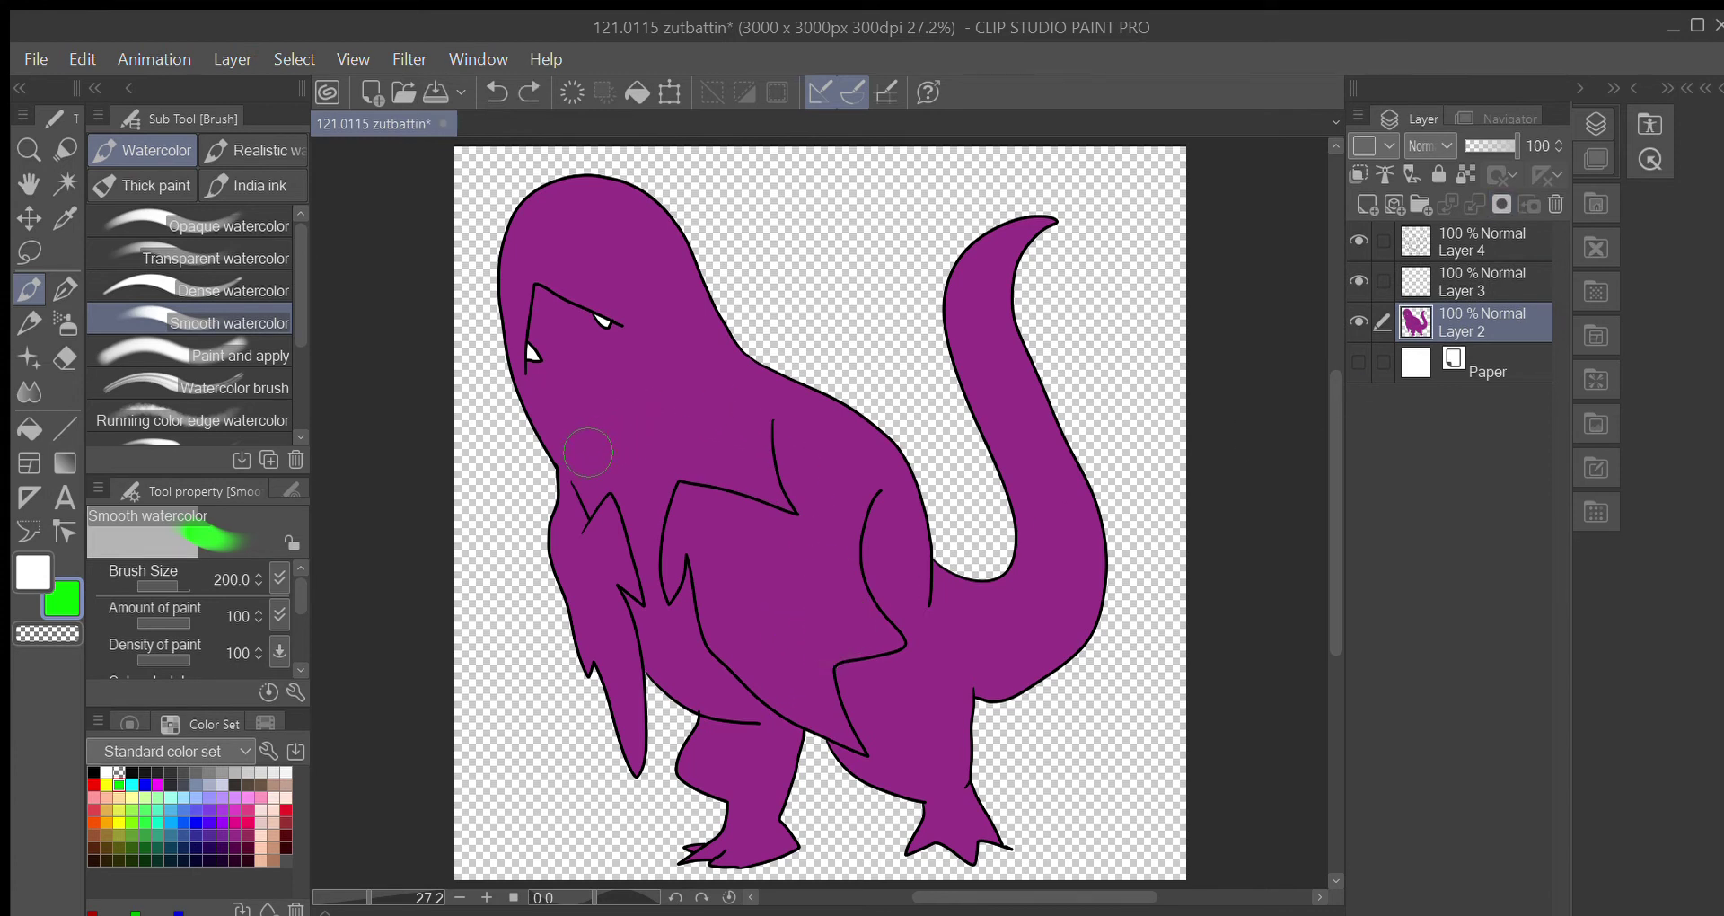
Try green watercolor strokes across the neck and near the limb's elbow with the brush size reduced to 60
drag(588, 454, 605, 450)
key(ctrl+z)
key(bracketleft)
key(bracketleft)
key(bracketleft)
key(bracketleft)
key(bracketleft)
key(bracketleft)
drag(563, 465, 704, 386)
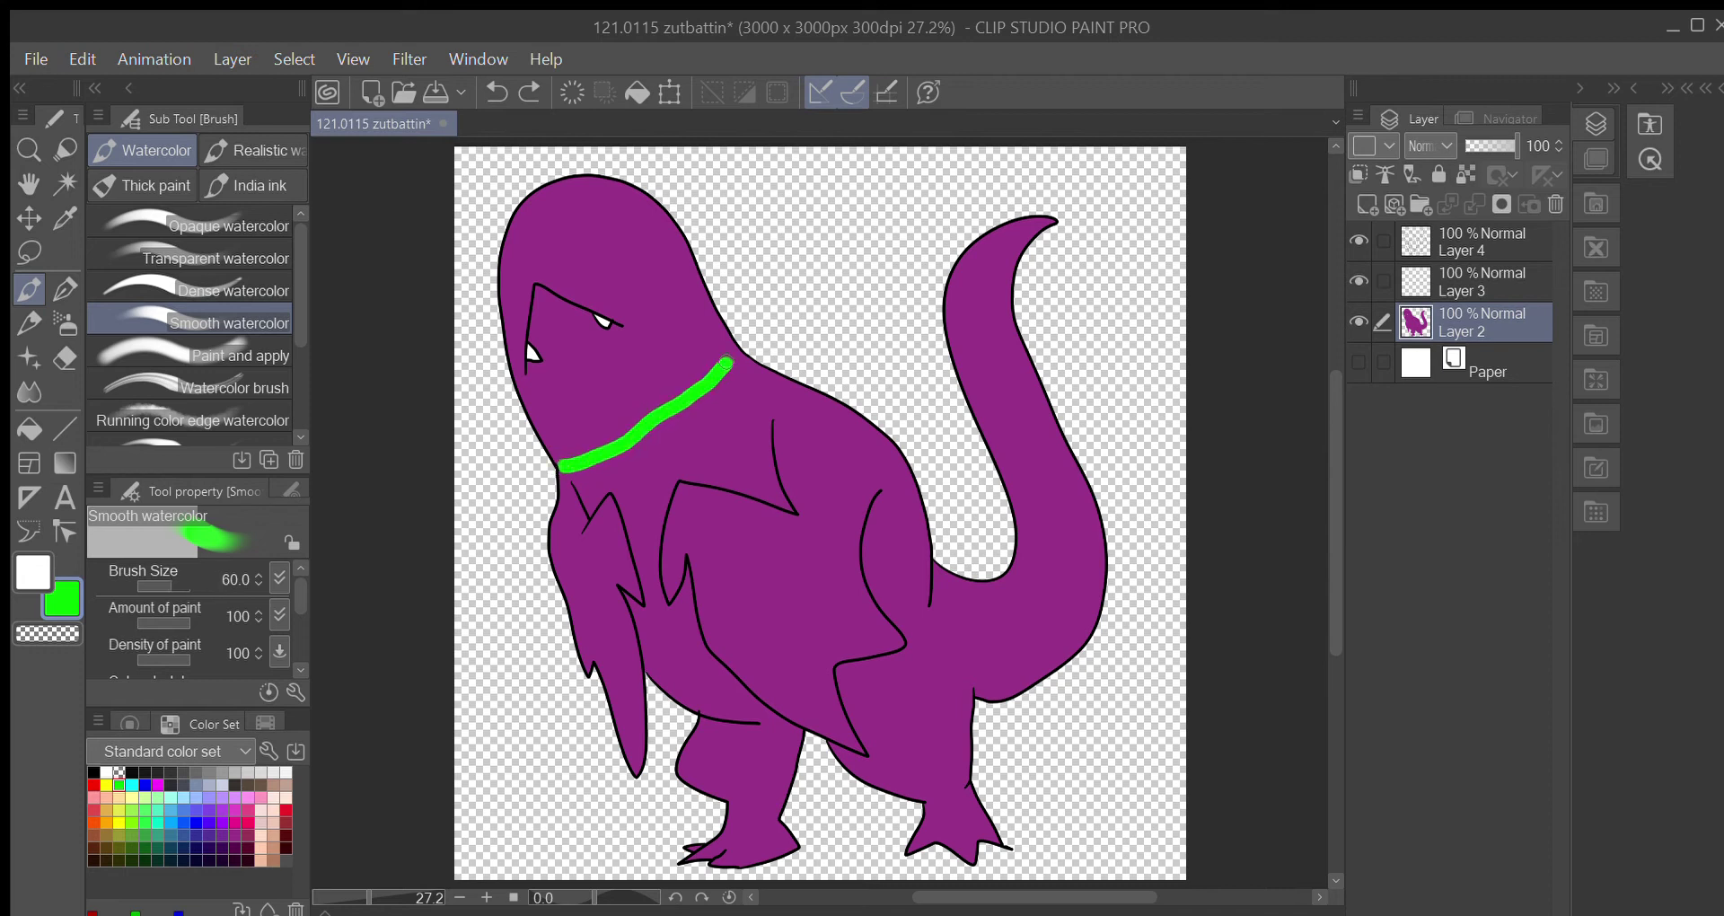
key(ctrl+z)
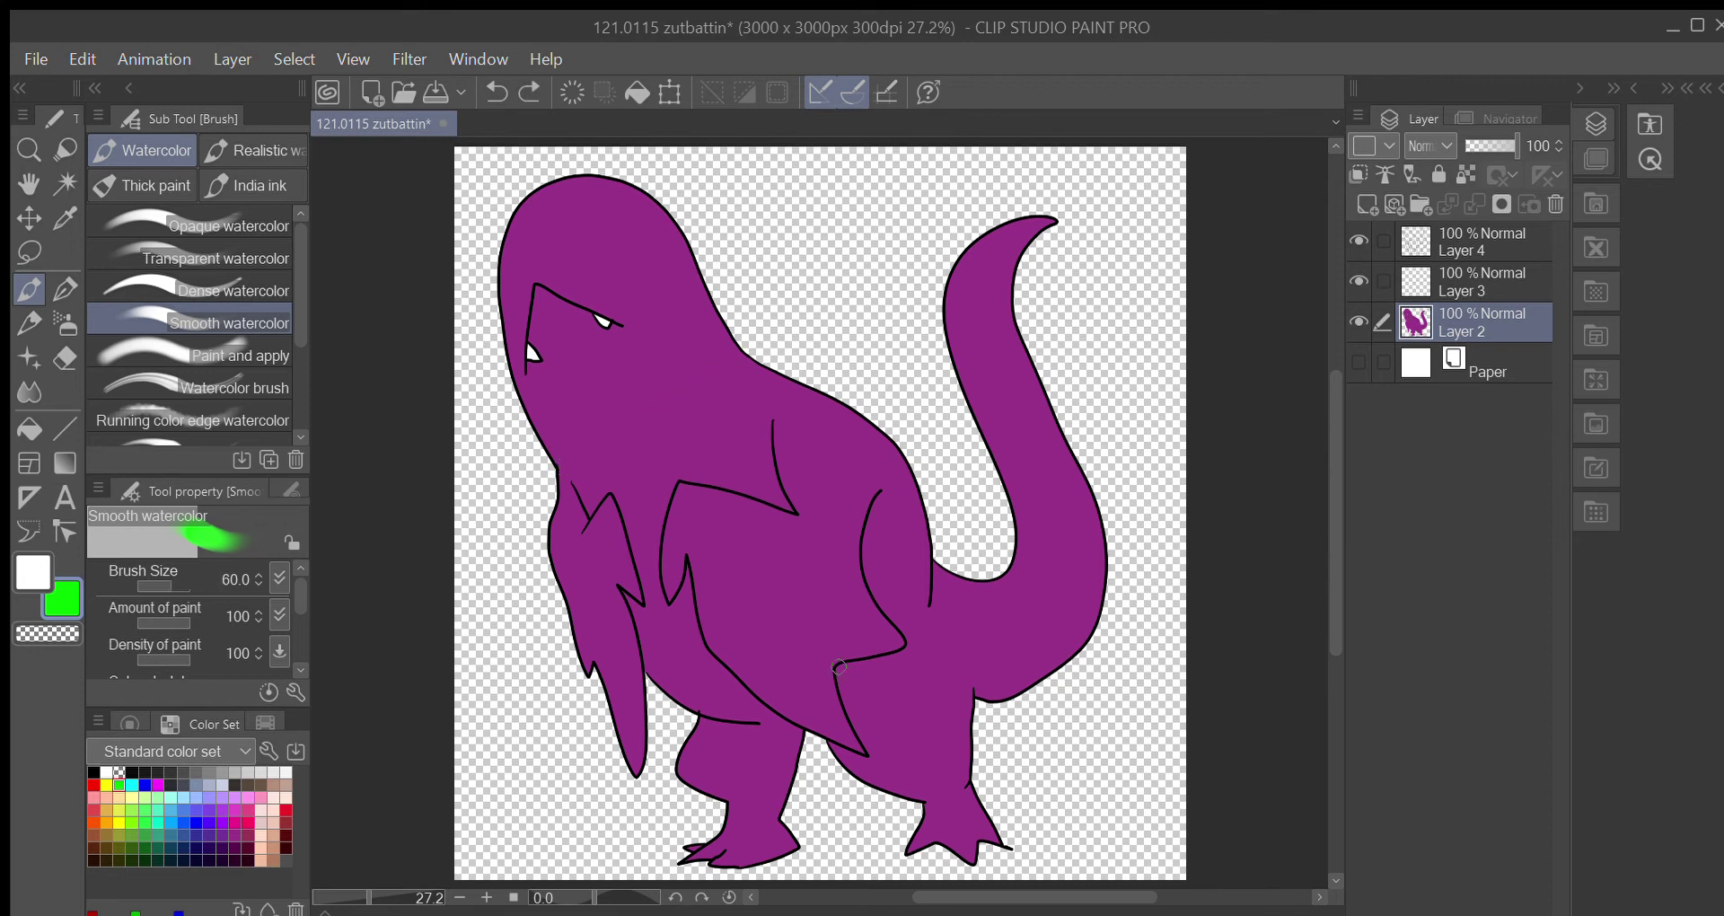
mouse_move(829, 652)
mouse_down()
mouse_move(810, 599)
mouse_move(845, 593)
mouse_up()
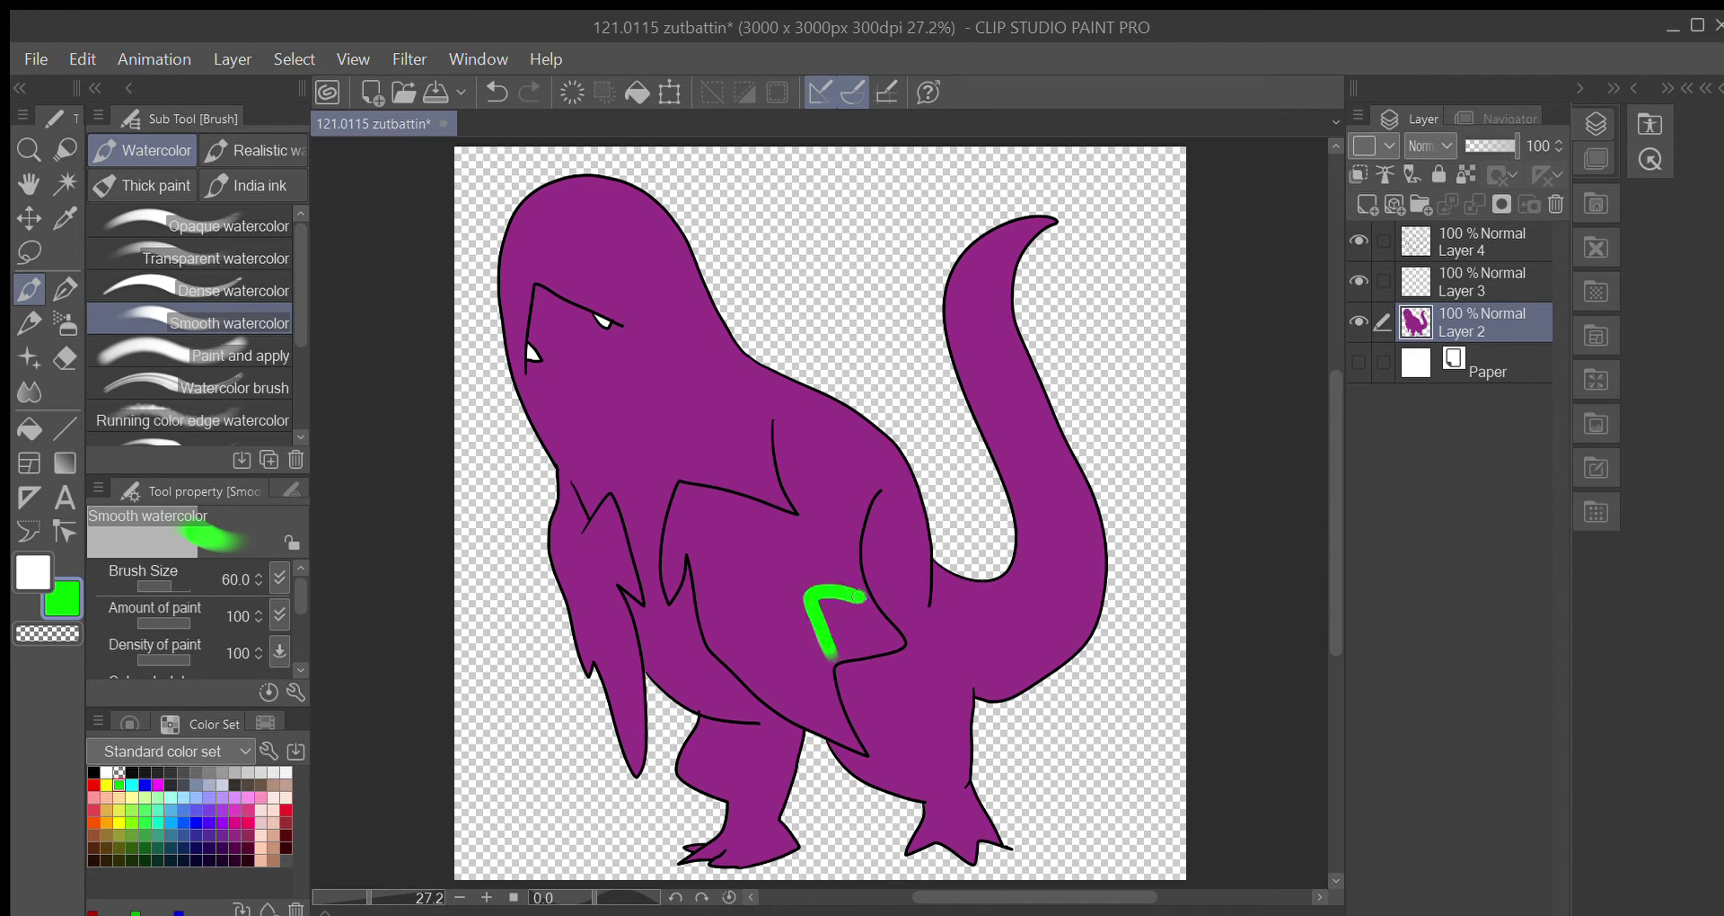
key(ctrl+z)
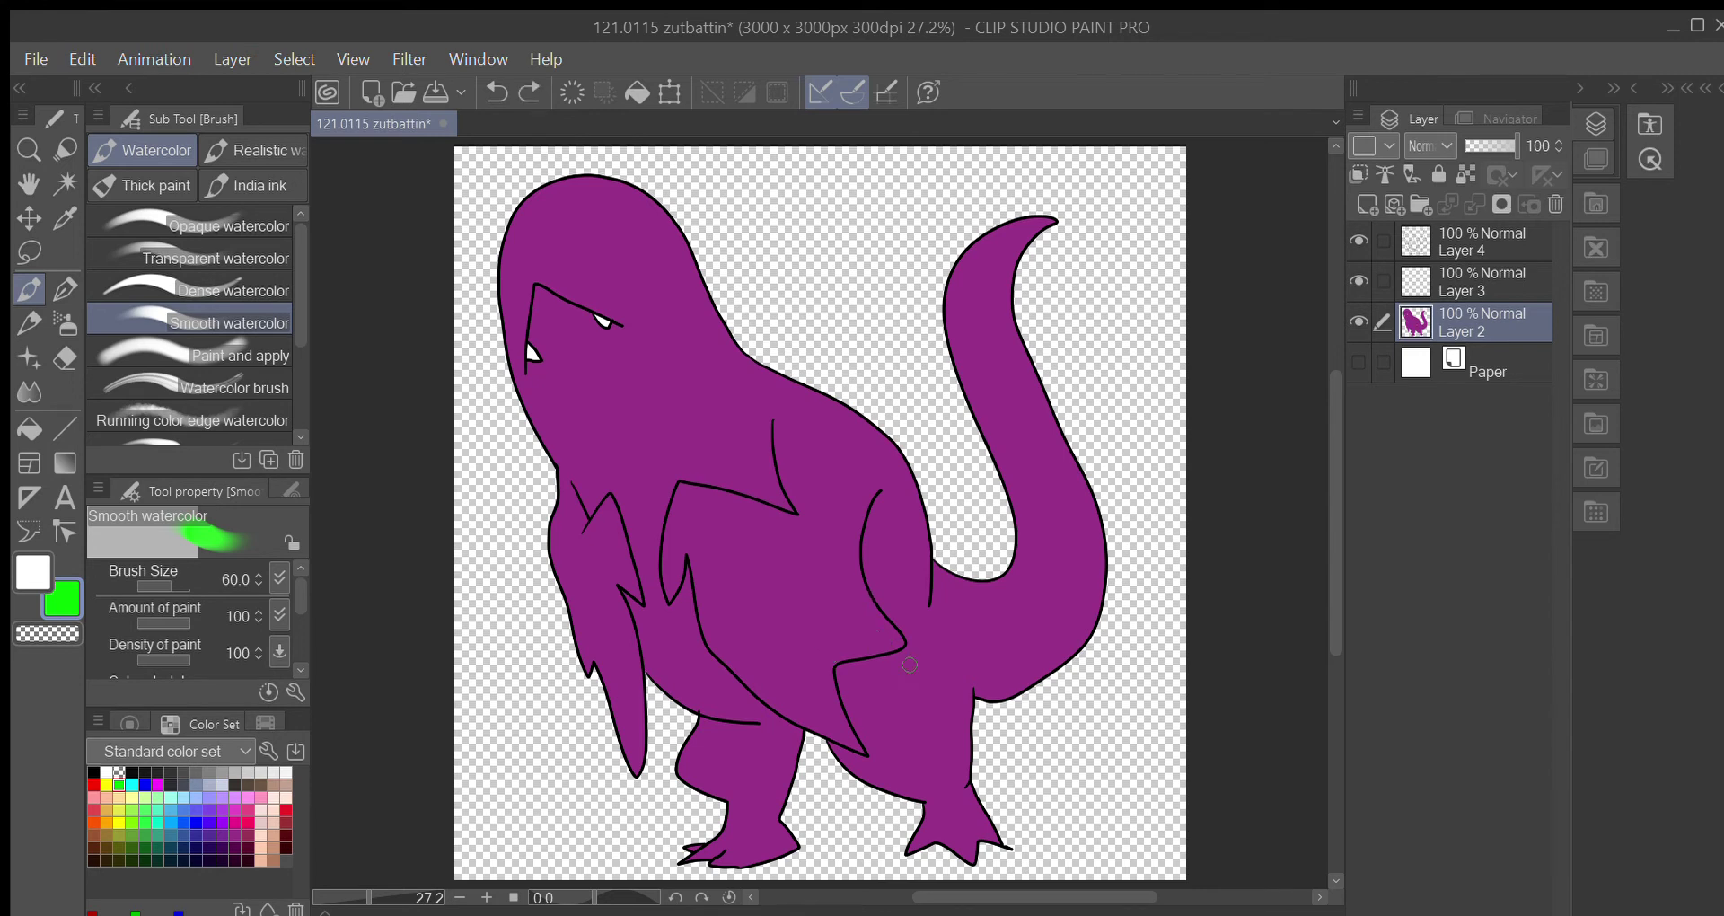
Outline green marking areas on both limbs with the Darker pencil, and try filling the one at the near limb's elbow
key(p)
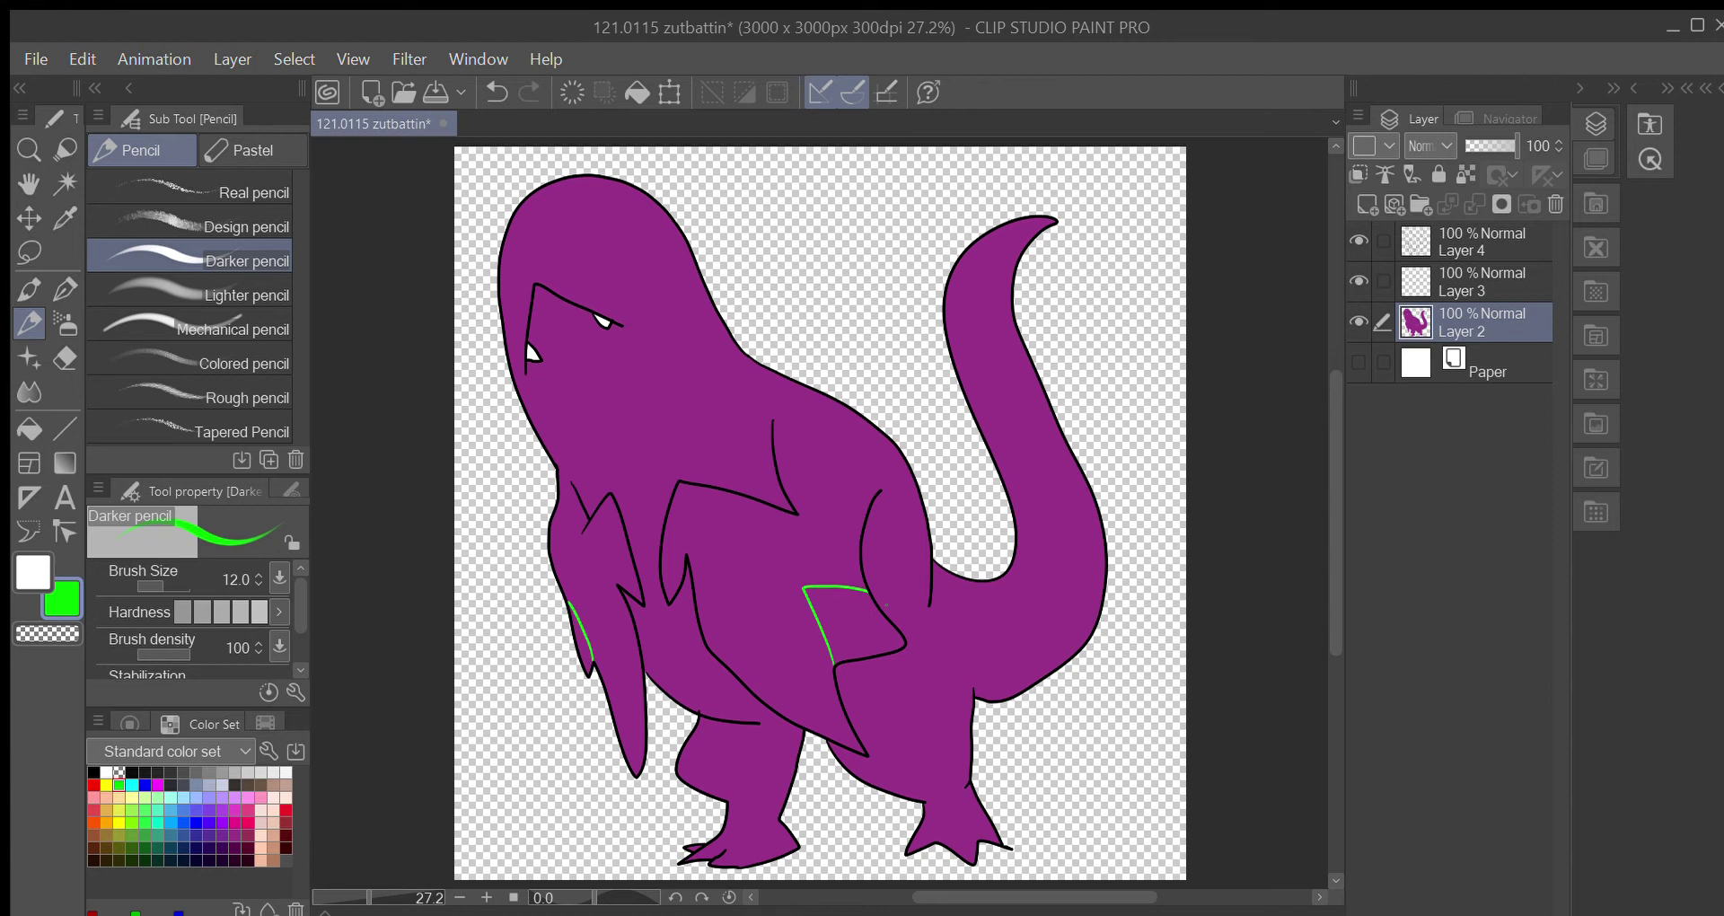
key(g)
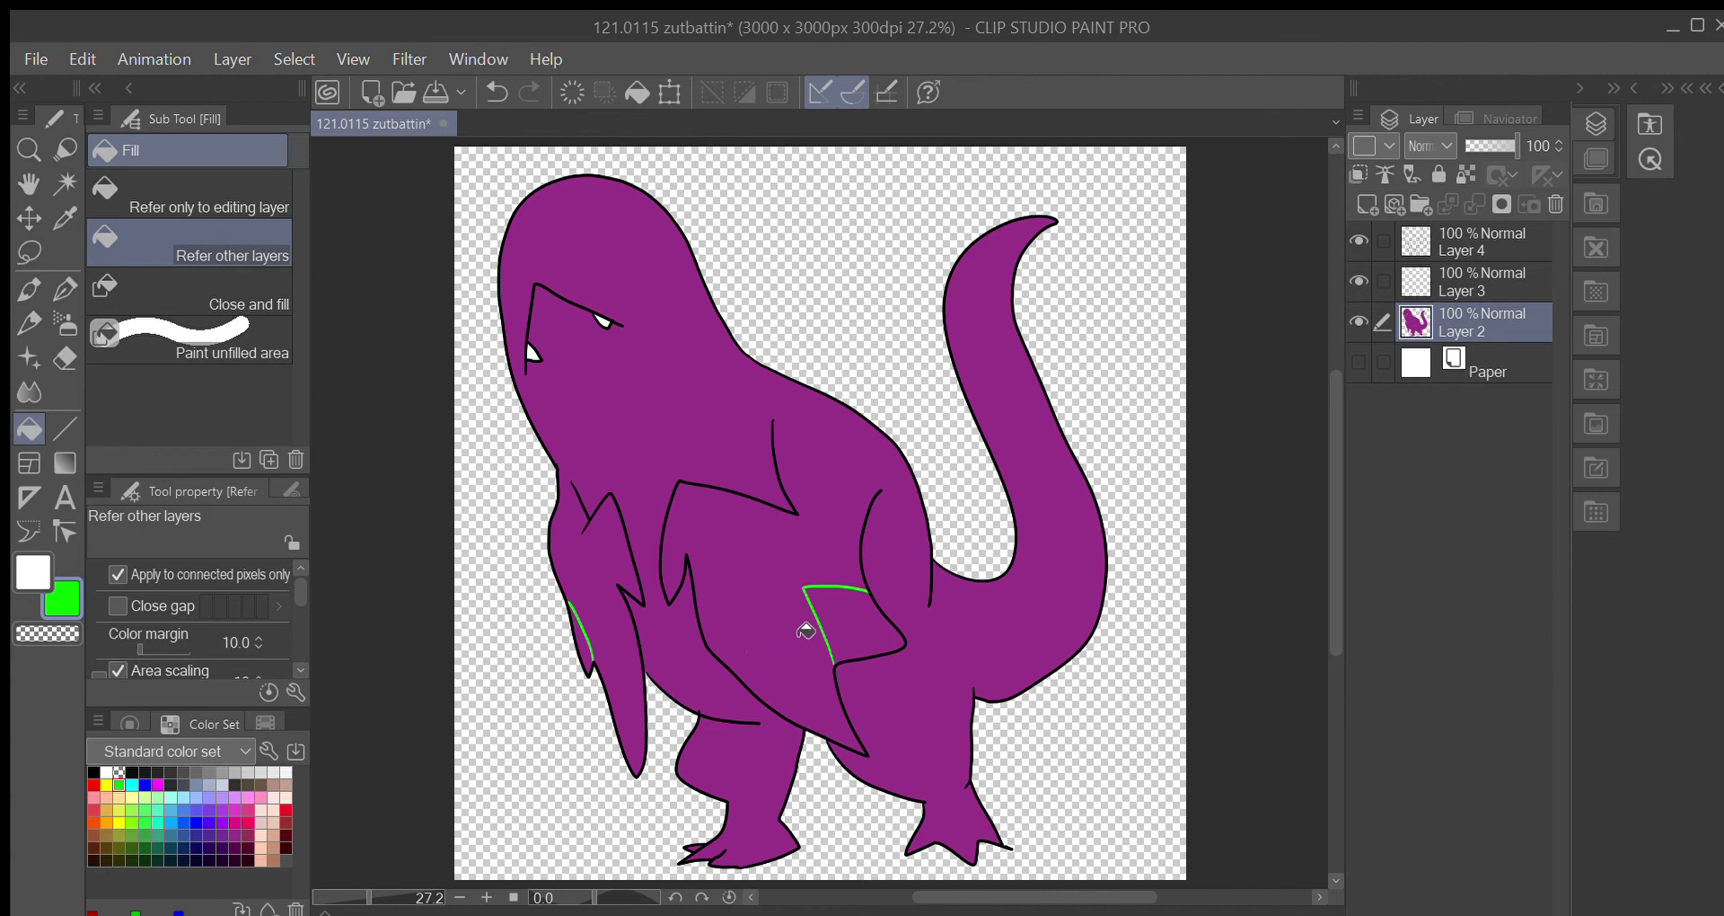
click(876, 619)
key(ctrl+z)
Close the gap where the green marking line meets the near limb's black outline
scroll(884, 628, up, 5)
scroll(881, 350, up, 1)
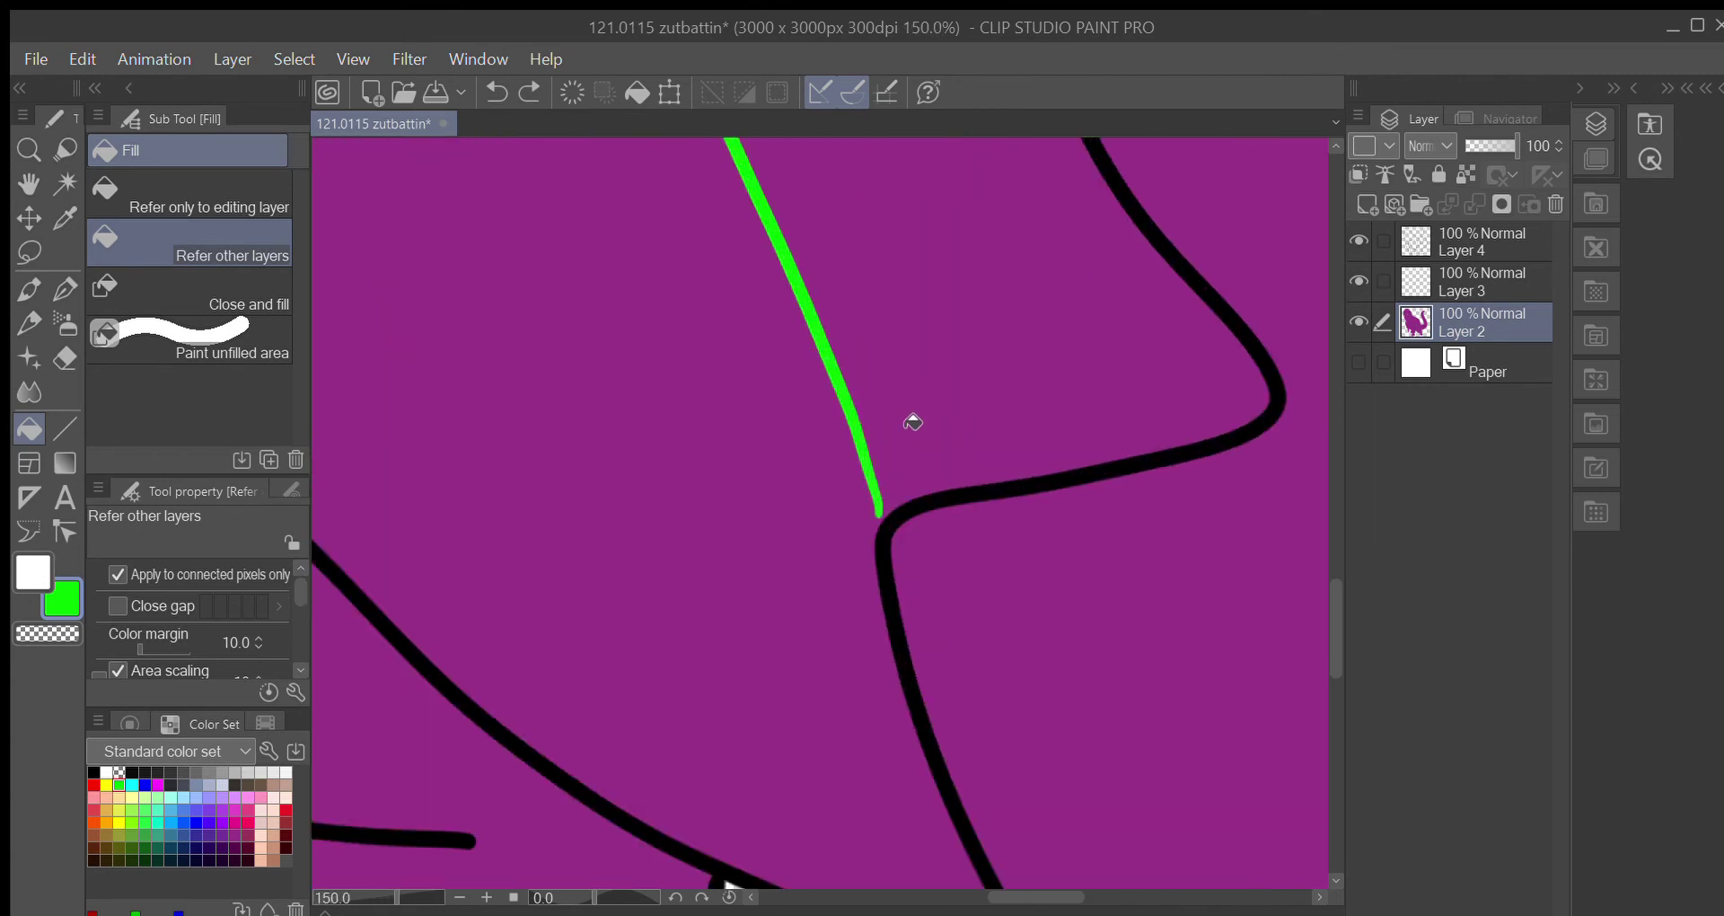
key(p)
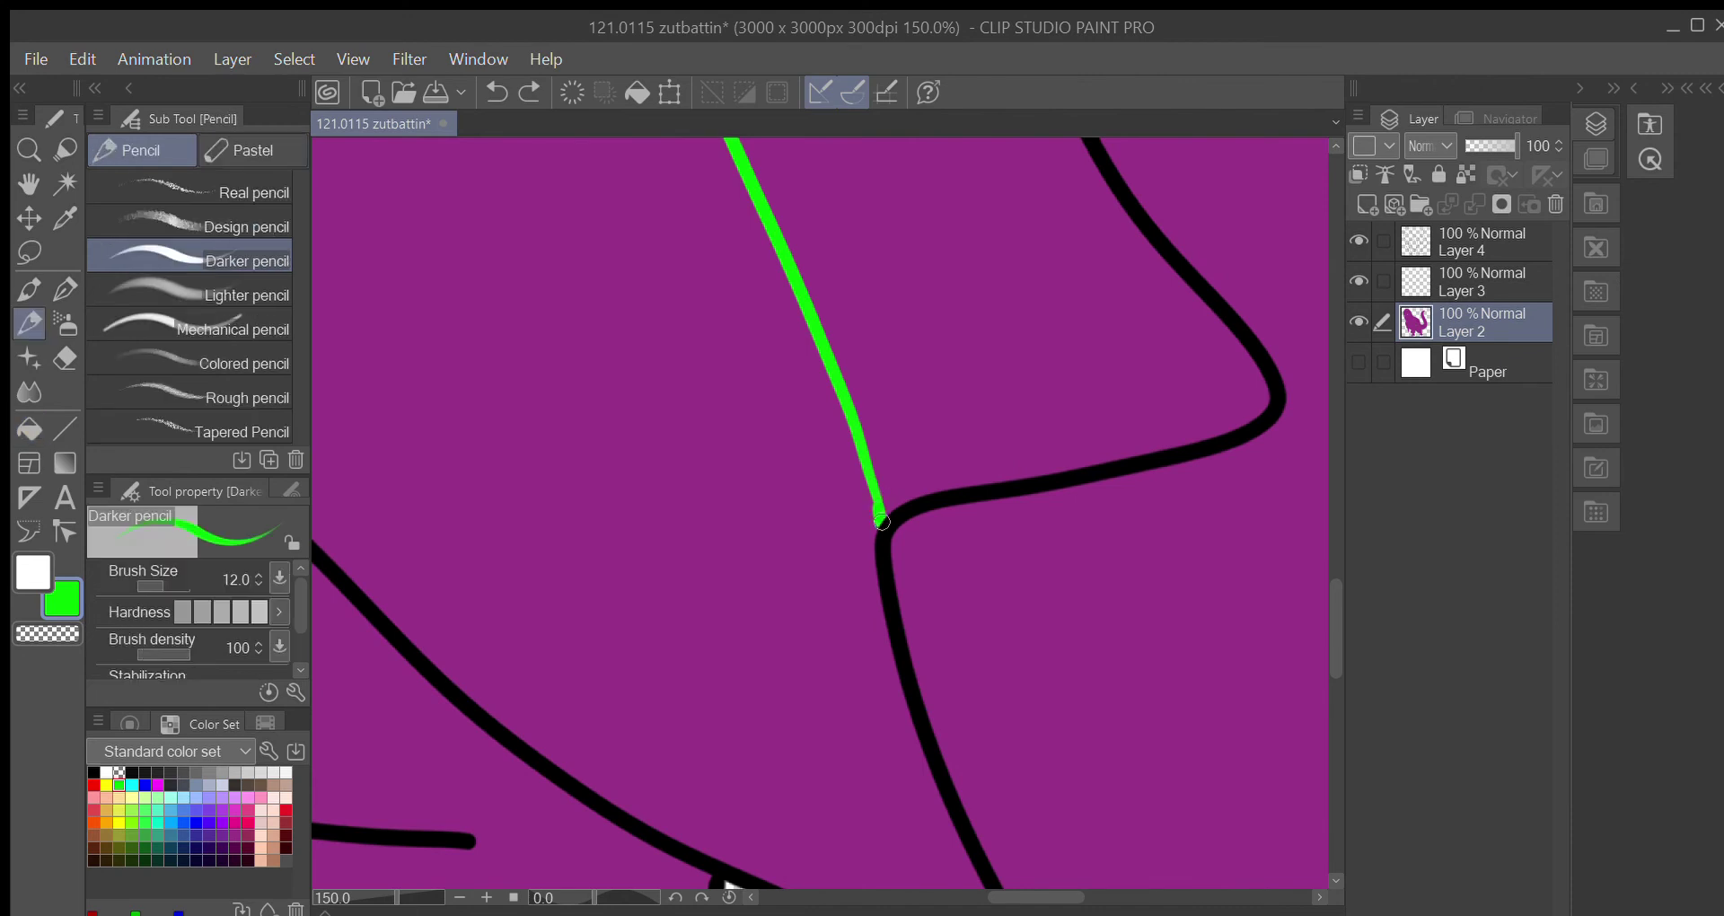
Fill the outlined marking areas at the near limb's elbow and on the far limb with bright green
key(g)
click(943, 413)
drag(935, 389, 1093, 623)
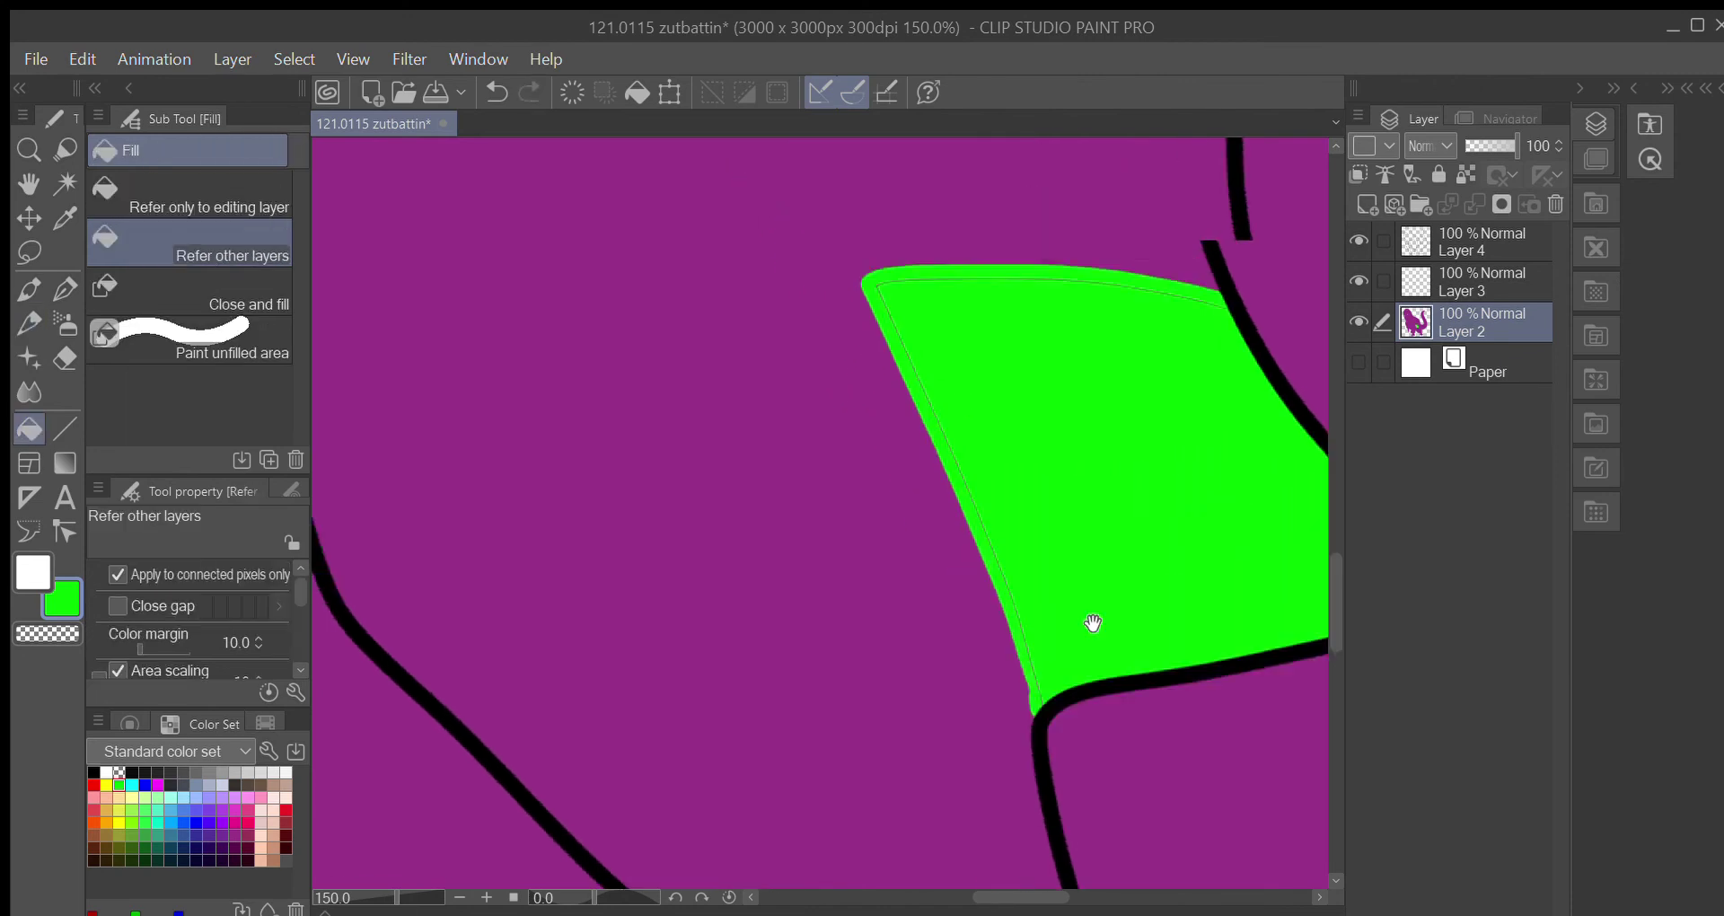
click(1057, 519)
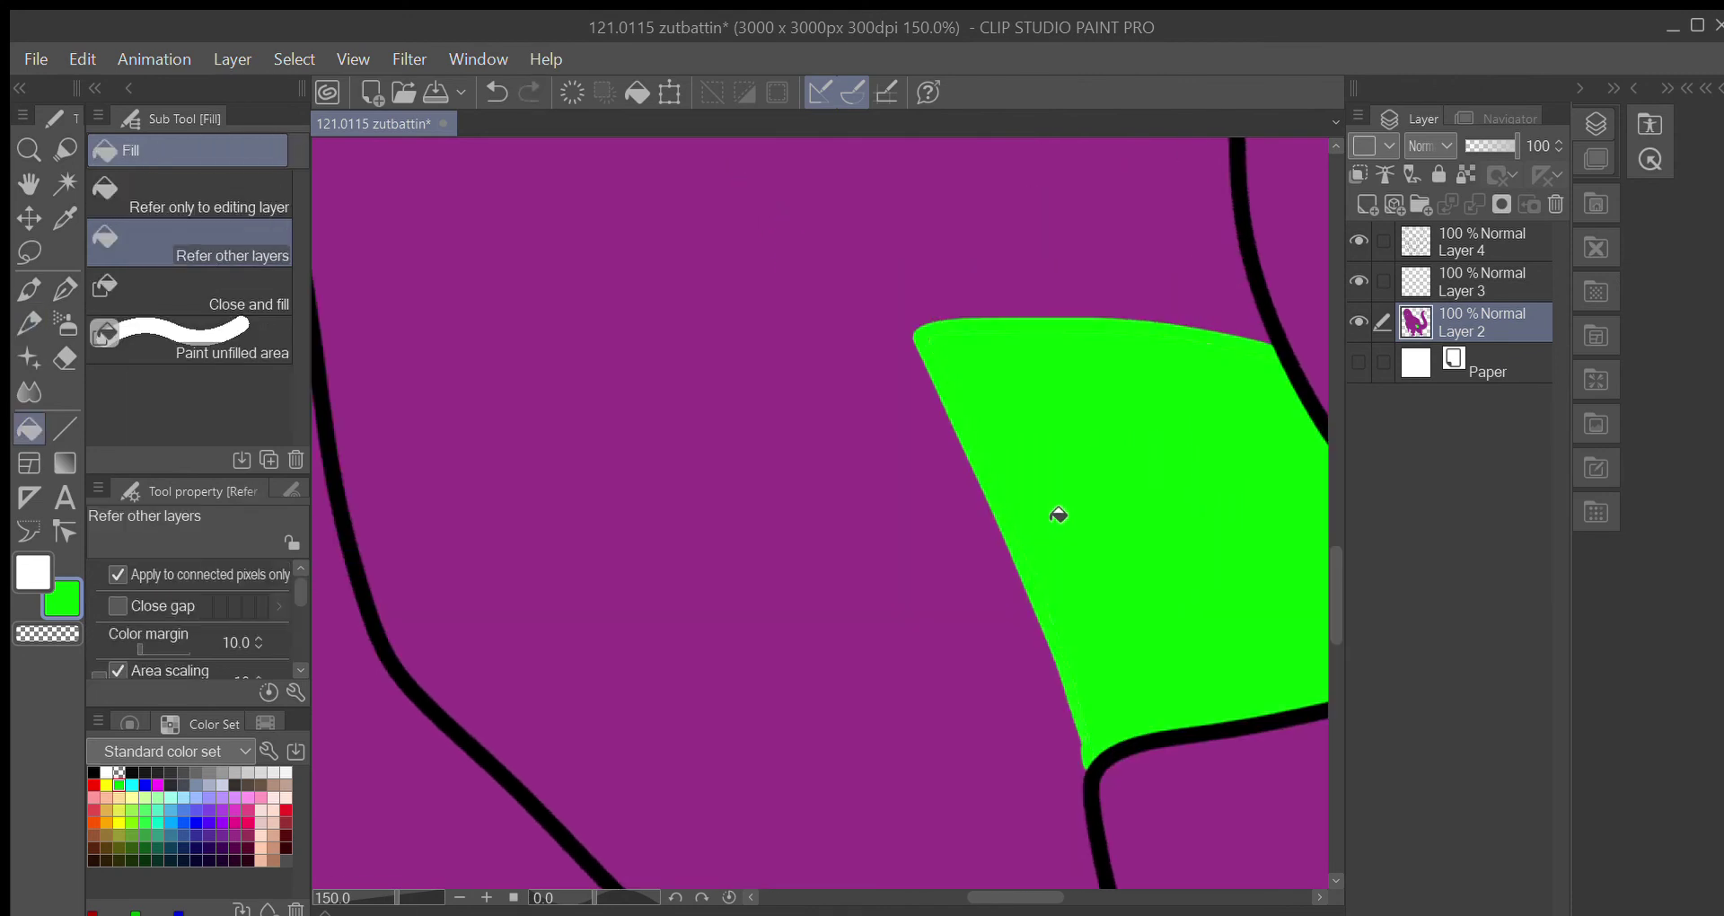
click(1056, 514)
drag(604, 502, 1116, 440)
drag(363, 590, 798, 518)
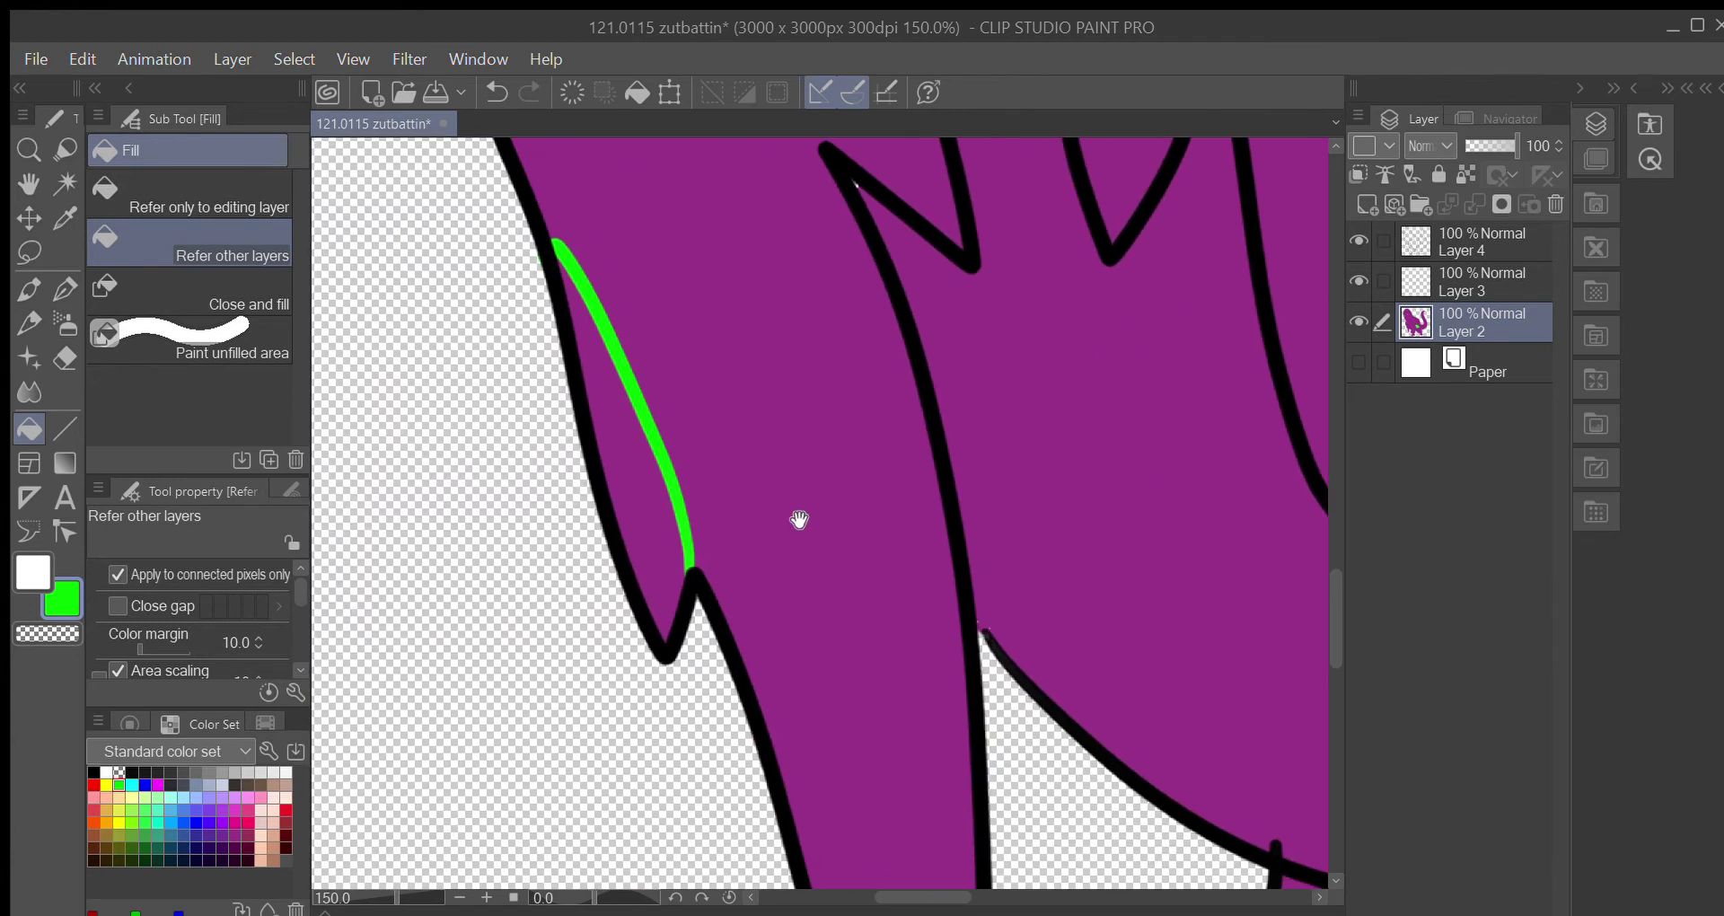
click(631, 457)
click(634, 464)
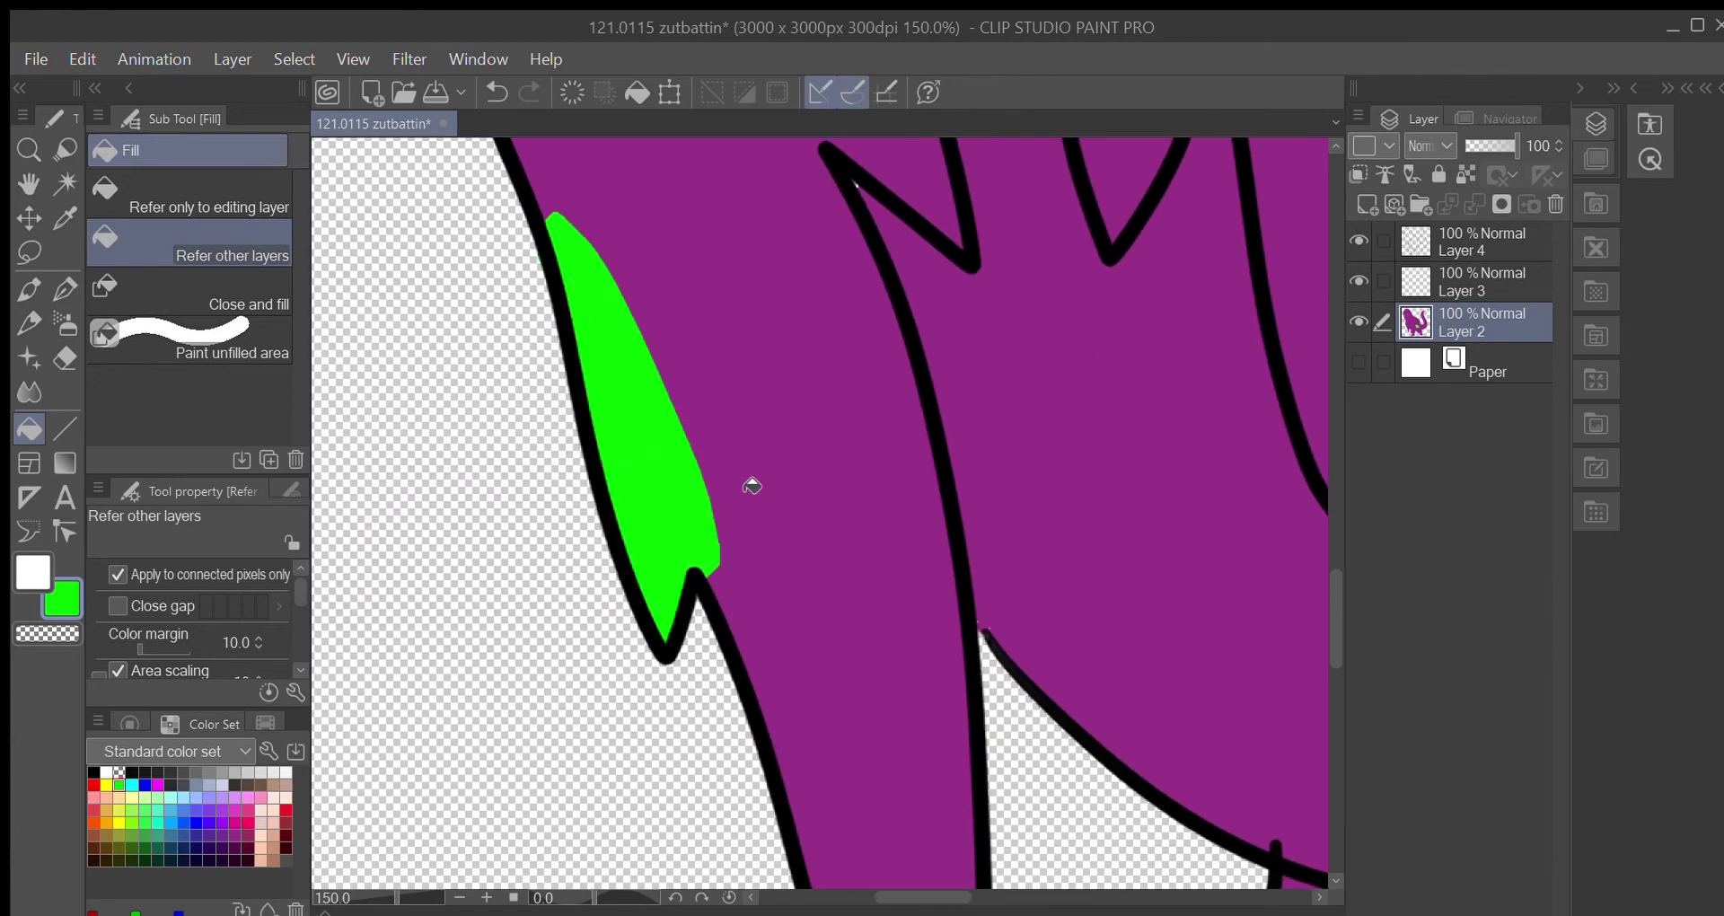
Soften the inner edges of both green limb markings with the Smooth watercolor brush at size 80, and save the file
key(b)
mouse_move(736, 524)
mouse_down()
mouse_move(709, 575)
mouse_move(723, 503)
mouse_move(699, 435)
mouse_up()
key(bracketright)
key(bracketright)
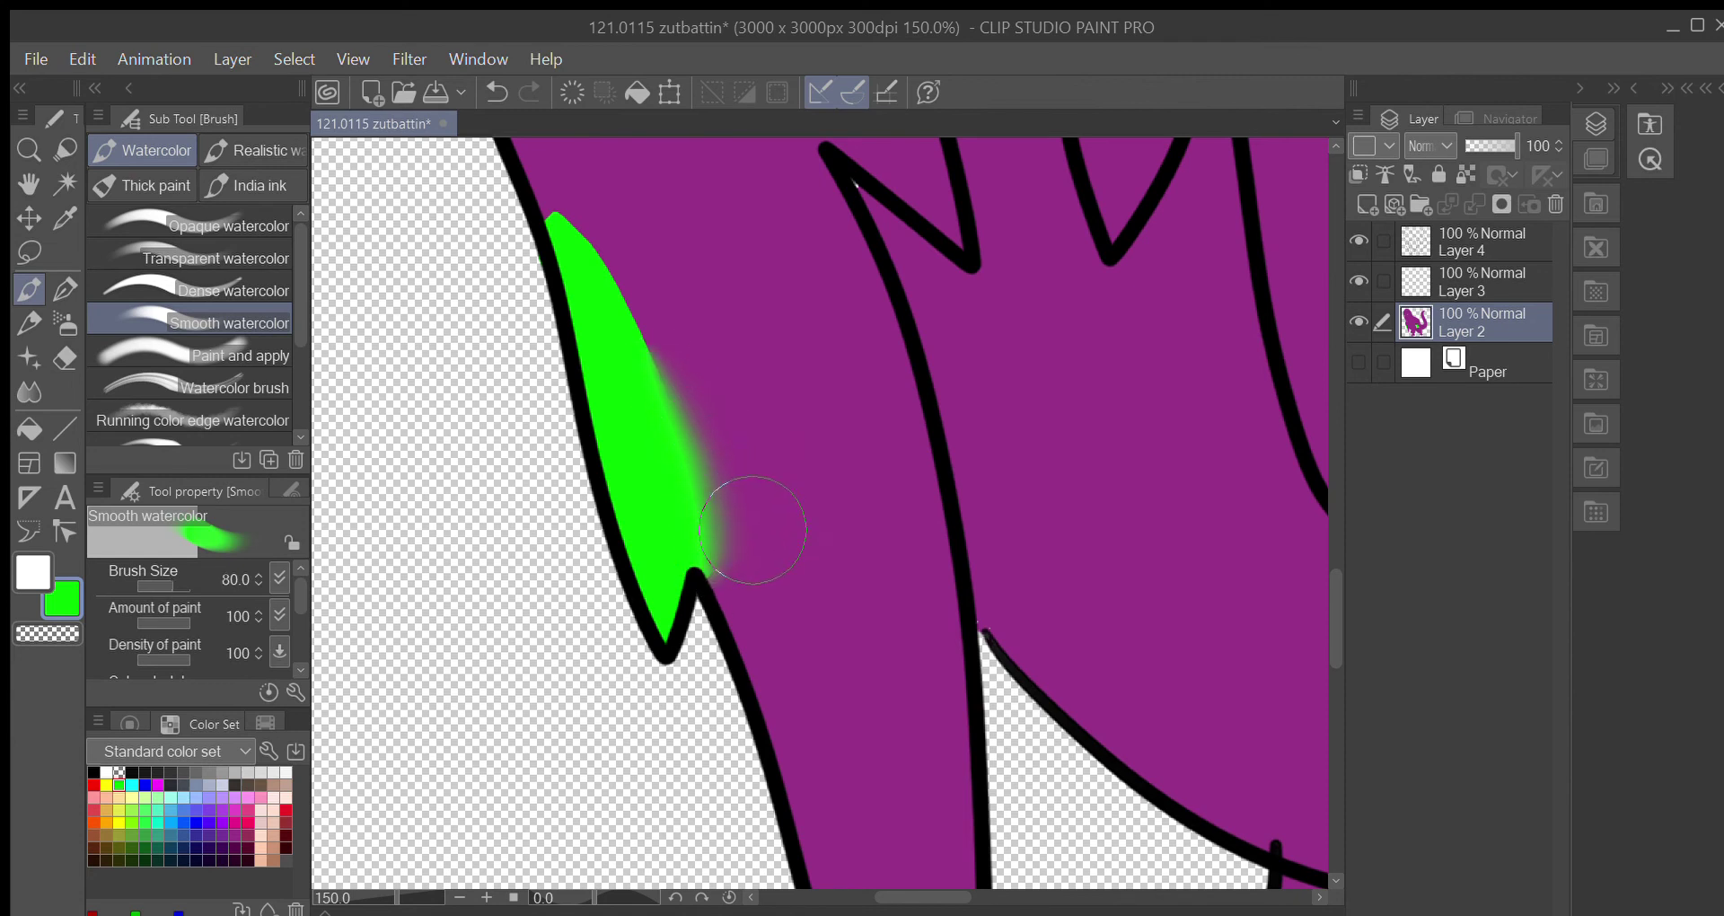
mouse_move(753, 530)
mouse_down()
mouse_move(733, 546)
mouse_move(660, 346)
mouse_move(584, 216)
mouse_move(592, 191)
mouse_up()
mouse_move(1095, 322)
mouse_down()
mouse_move(605, 458)
mouse_move(404, 485)
mouse_up()
mouse_move(1240, 642)
mouse_down()
mouse_move(604, 569)
mouse_move(698, 652)
mouse_move(686, 687)
mouse_move(687, 616)
mouse_move(593, 363)
mouse_move(634, 480)
mouse_move(584, 243)
mouse_move(790, 229)
mouse_move(870, 248)
mouse_move(727, 253)
mouse_up()
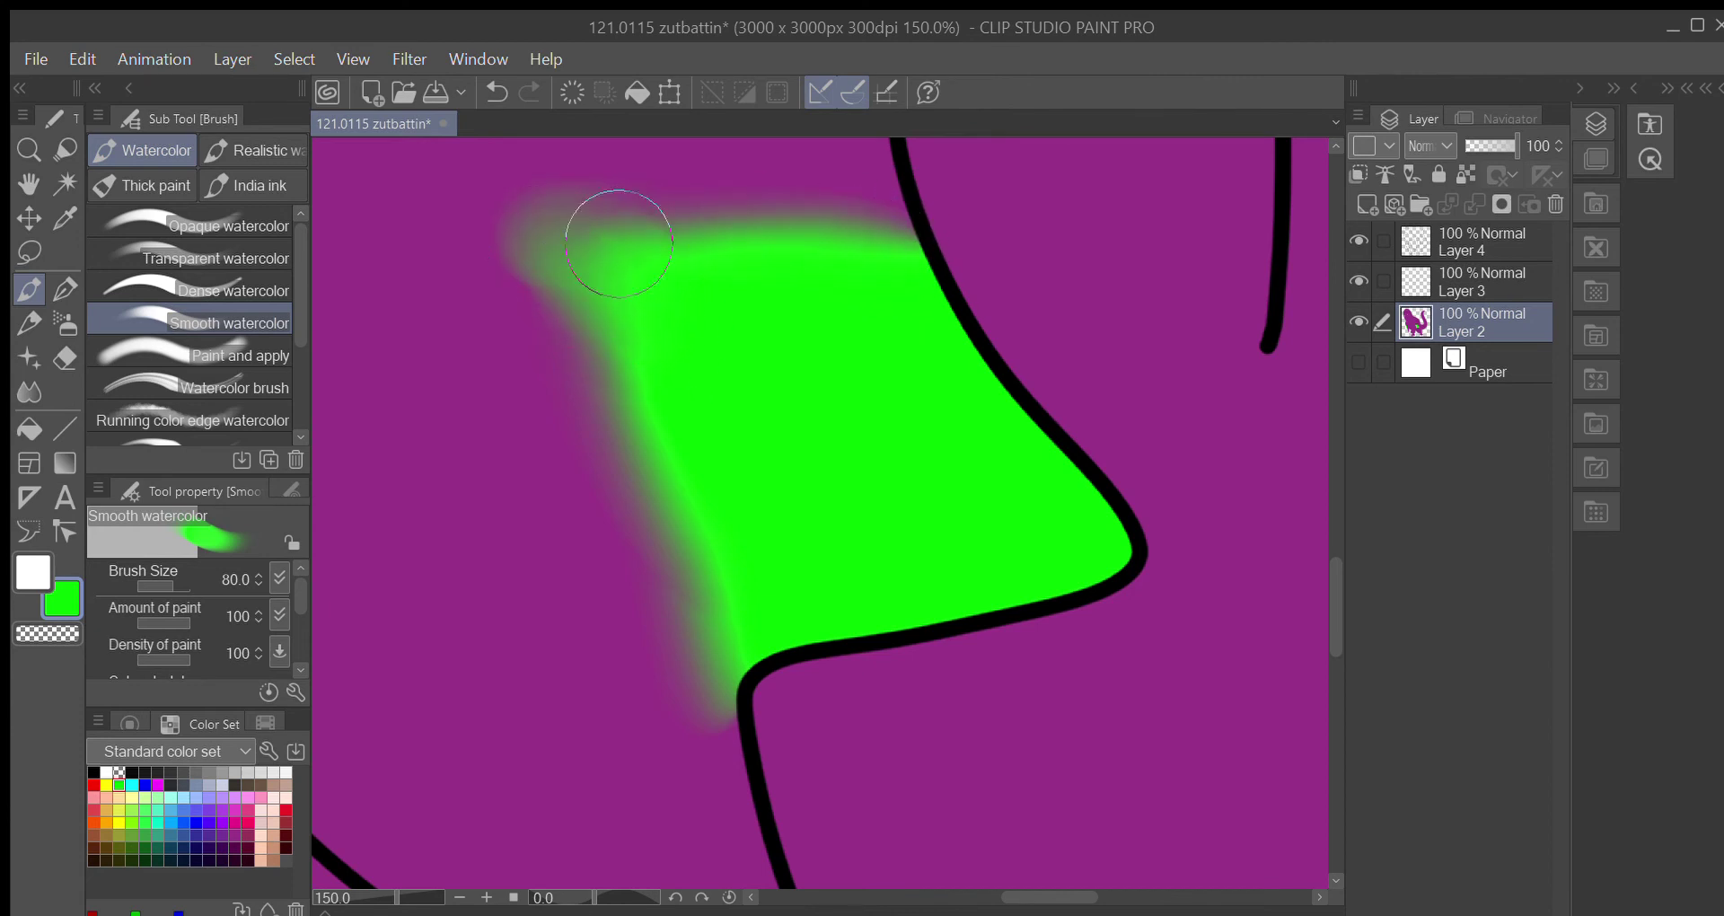
key(ctrl+0)
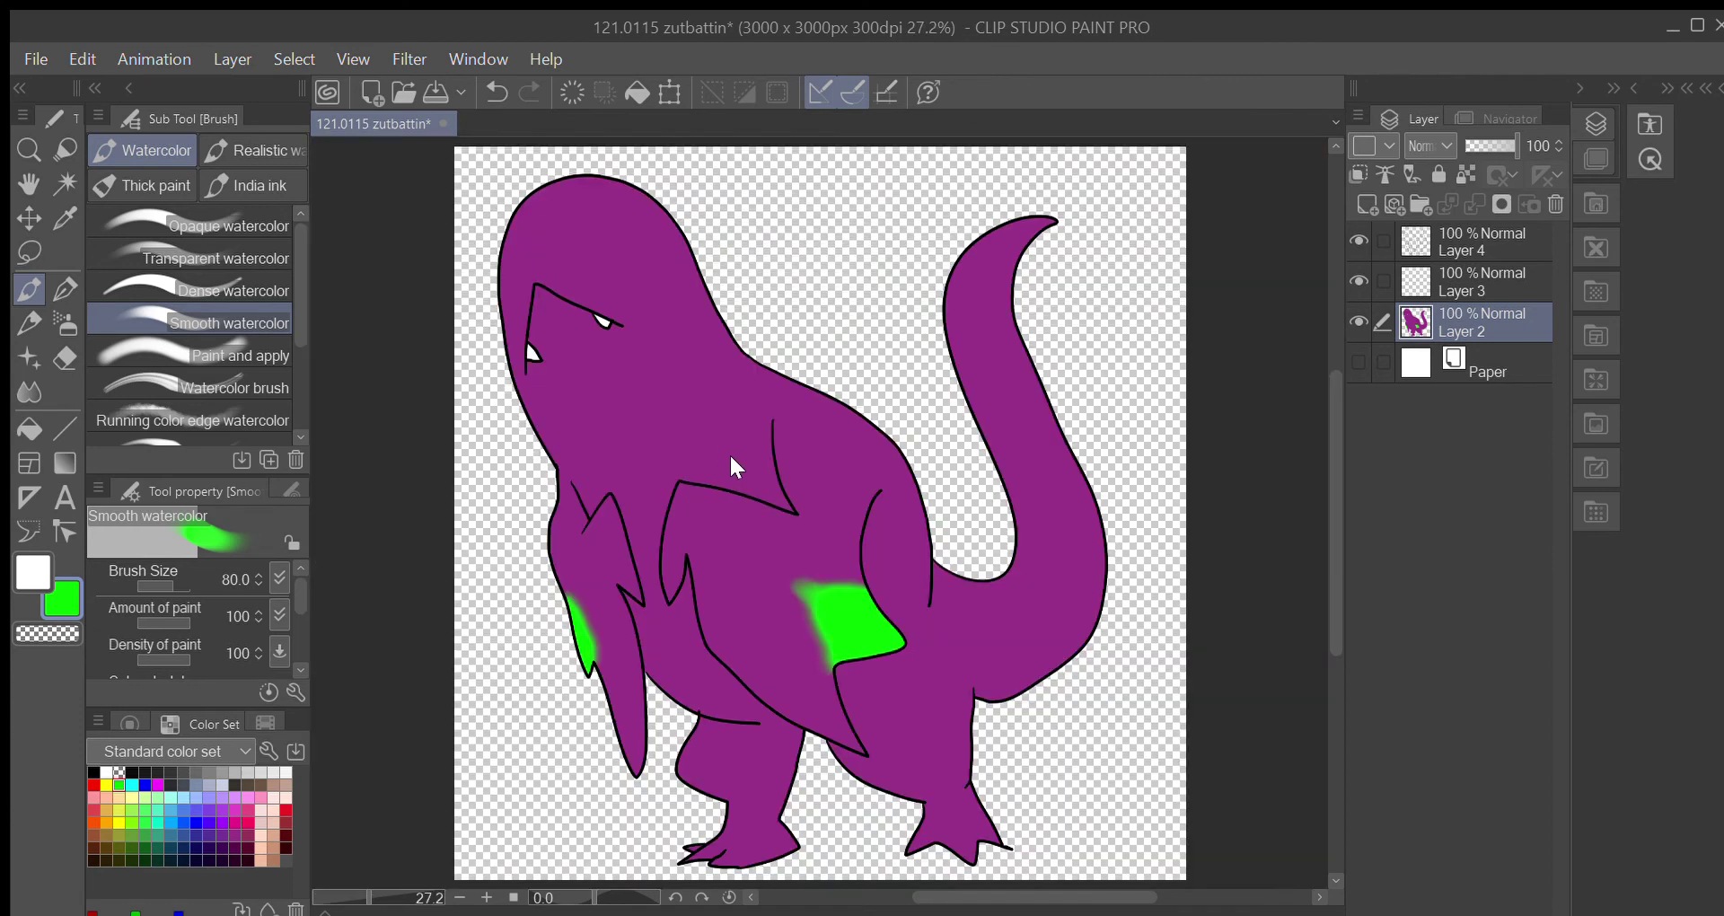
key(ctrl+s)
Choose black for the Smooth watercolor brush, set Layer 3's opacity to 33%, and clip it to Layer 2
click(94, 773)
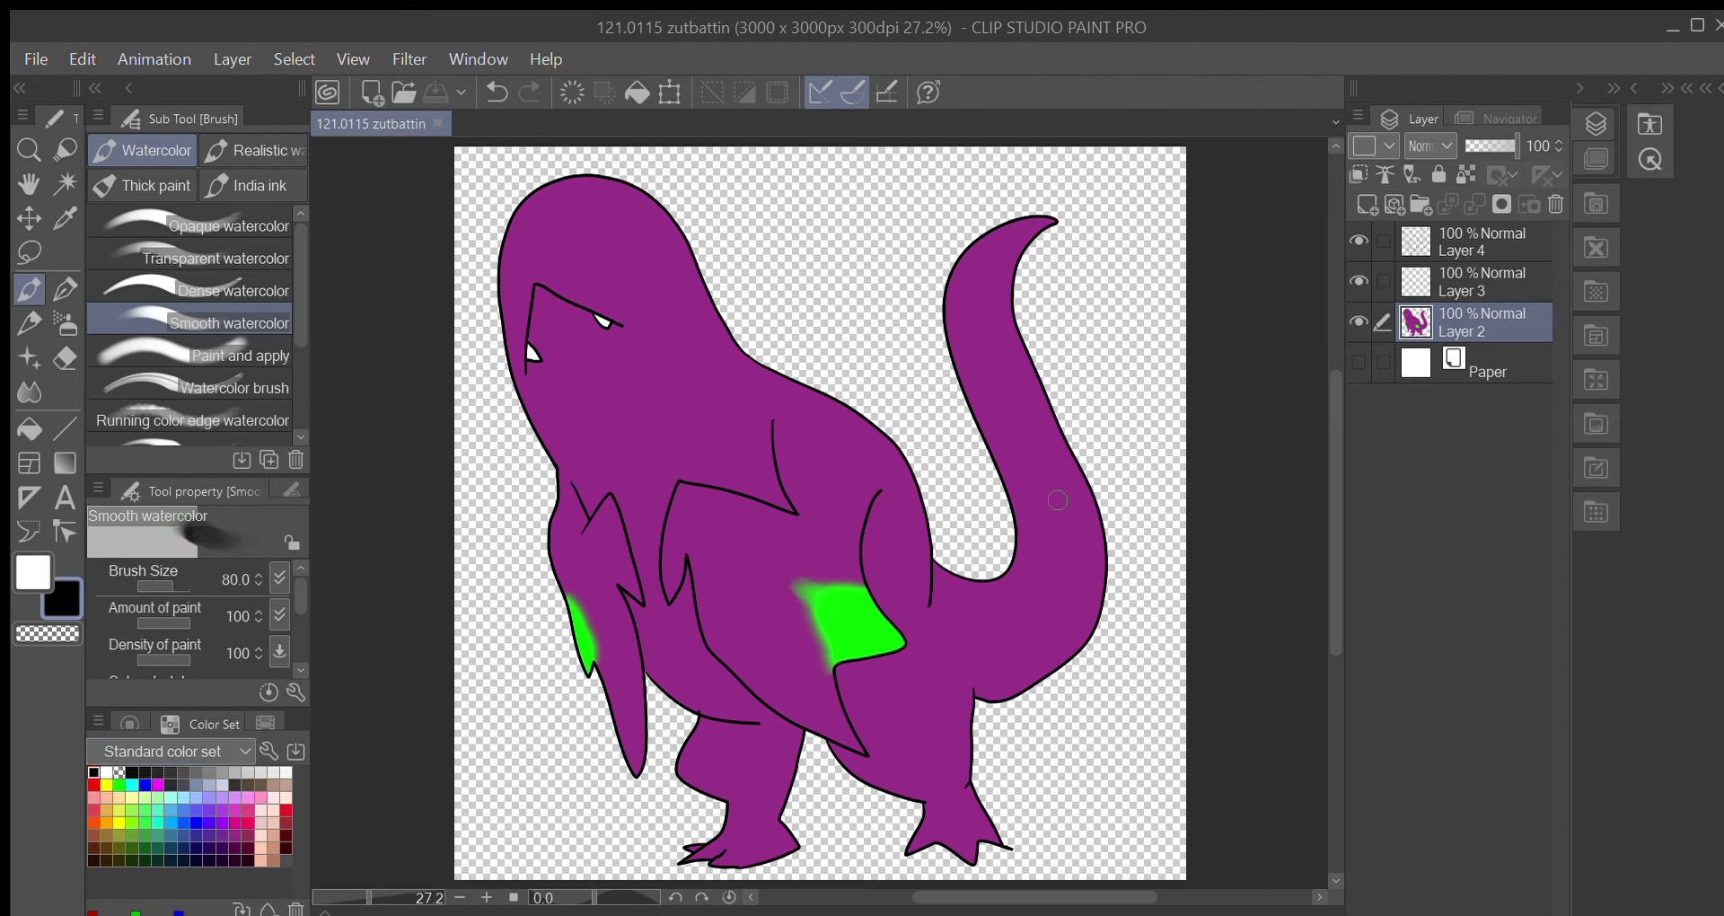
key(b)
click(1443, 266)
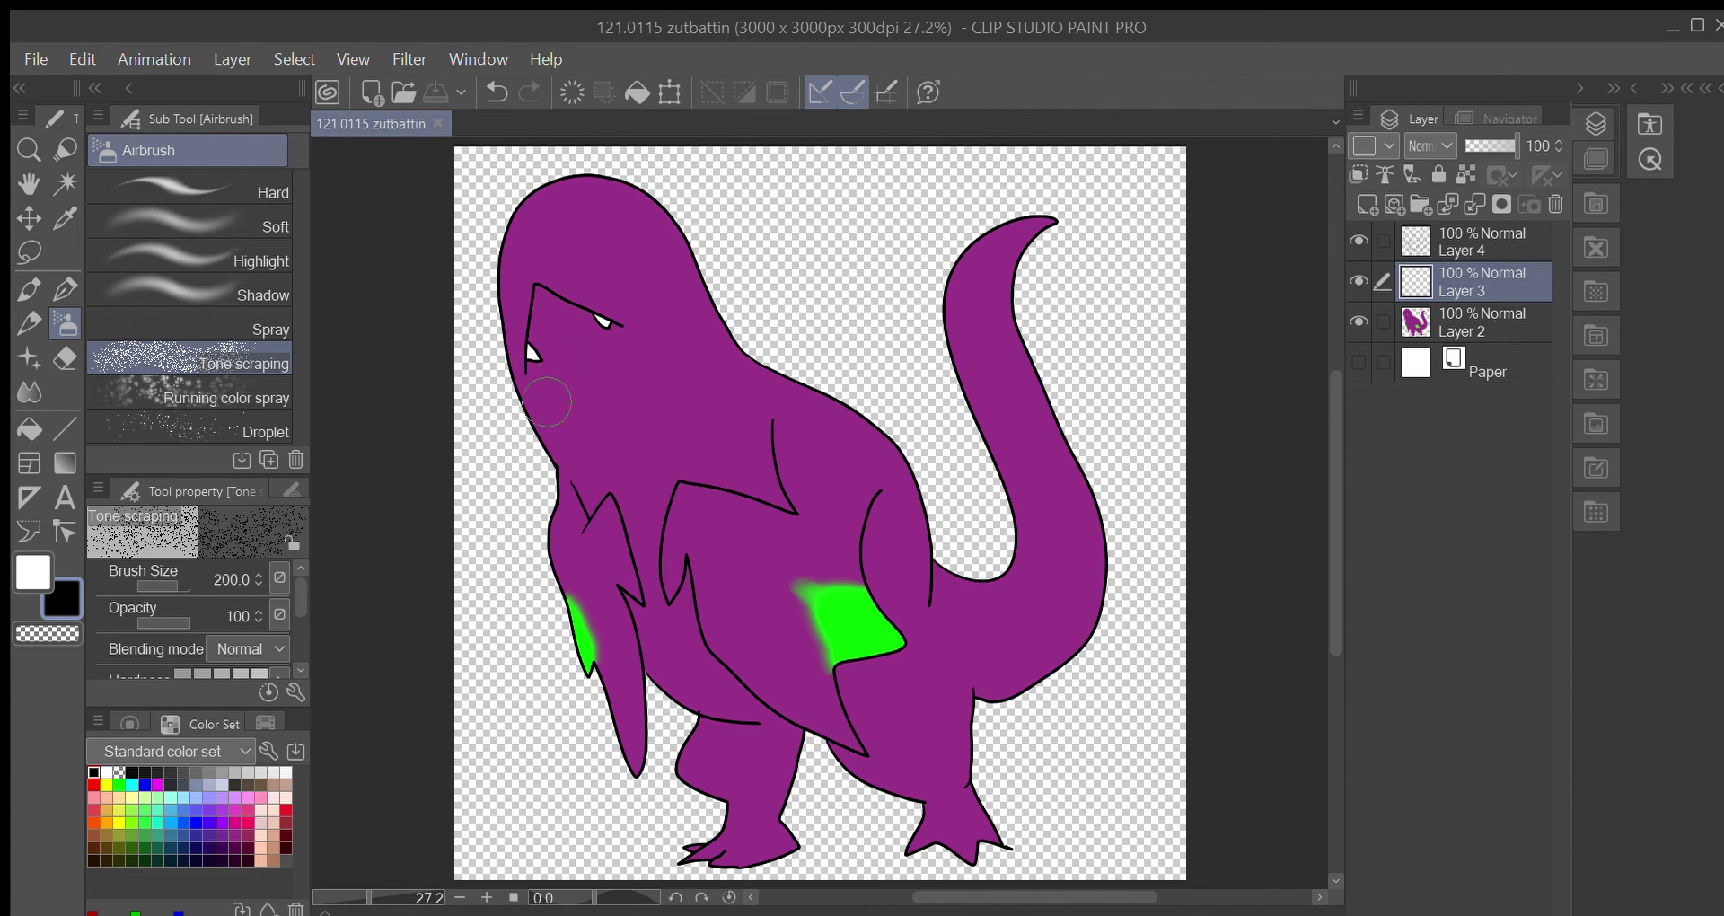
key(b)
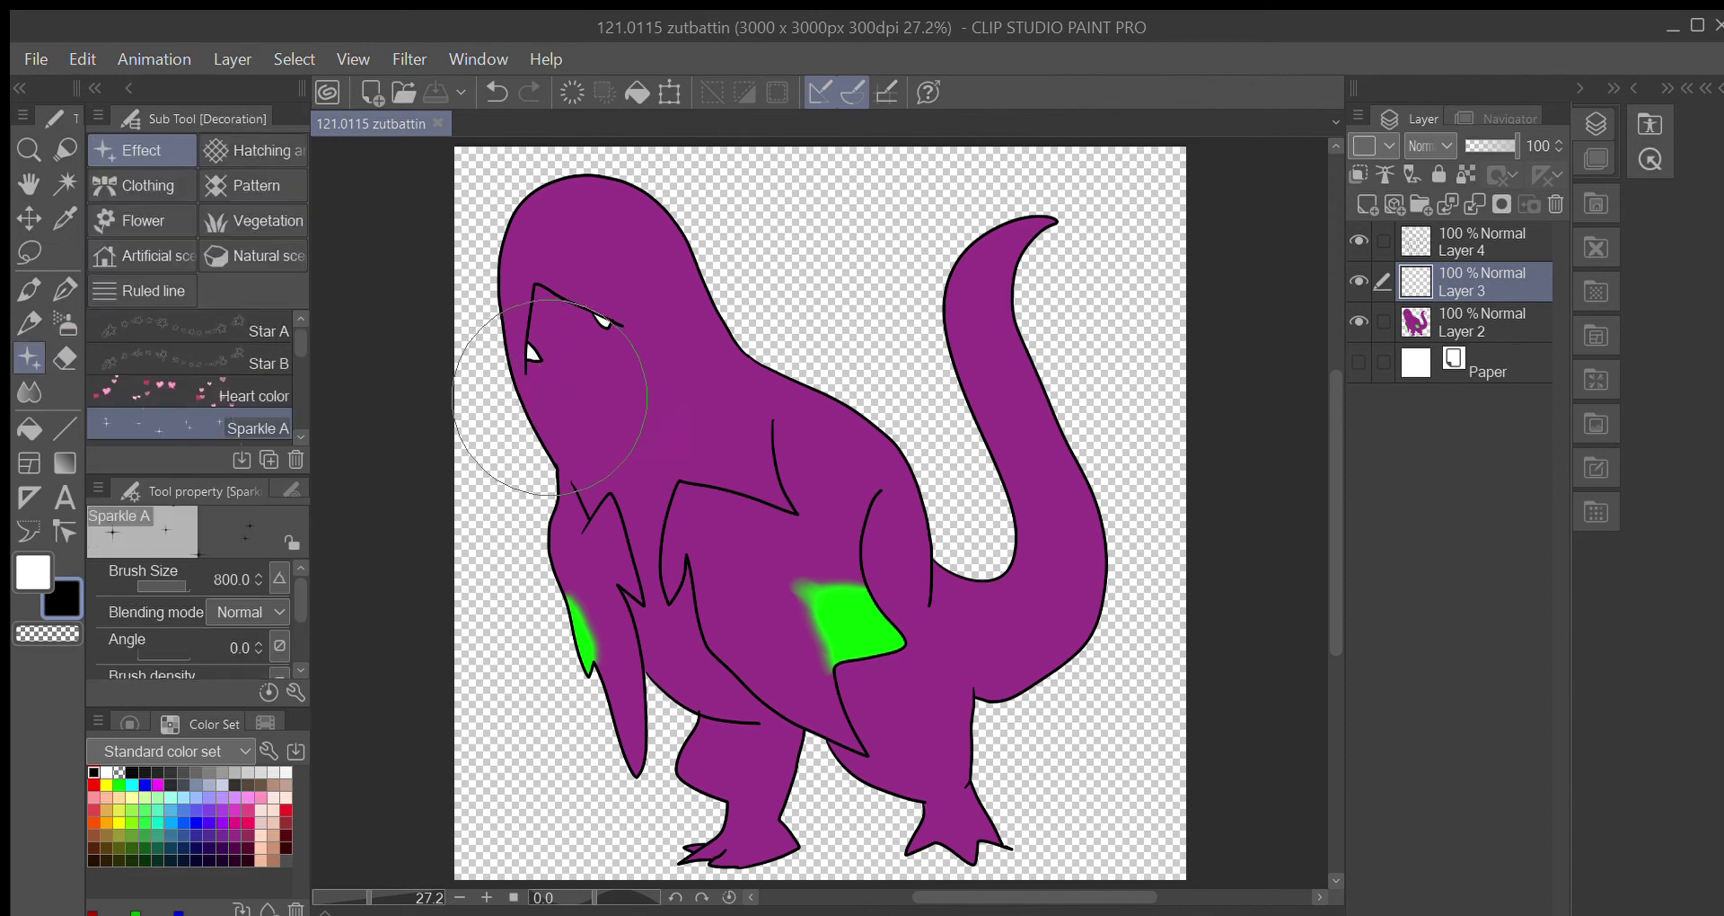
key(b)
mouse_move(543, 352)
mouse_down()
mouse_move(530, 408)
mouse_move(537, 393)
mouse_up()
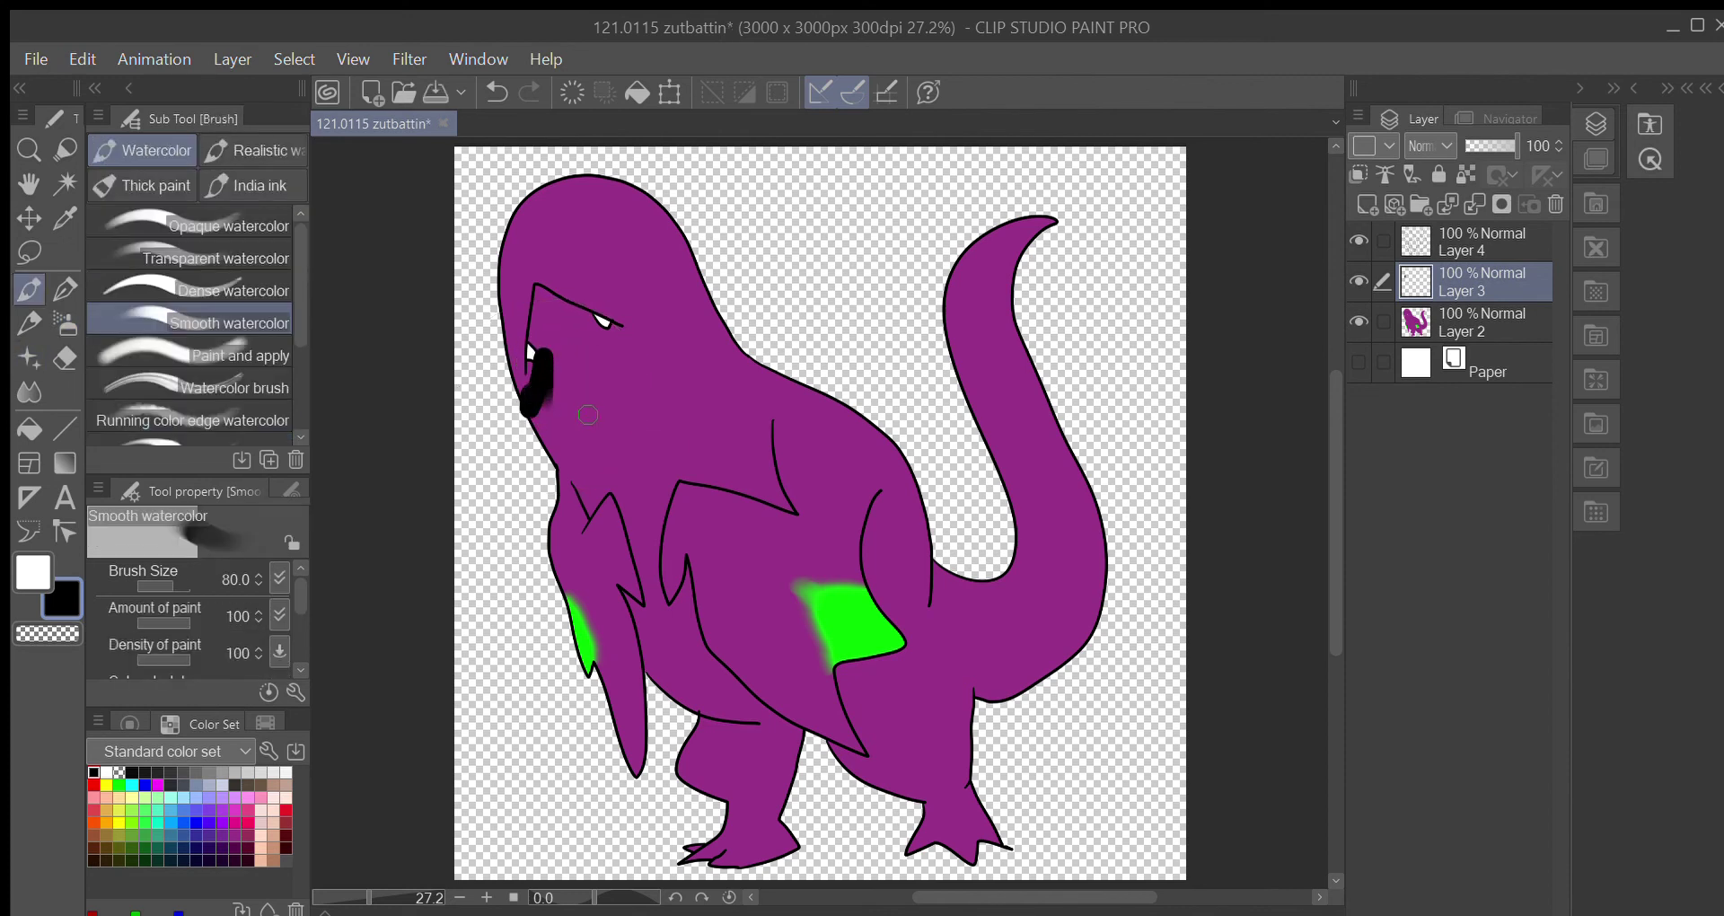
key(ctrl+z)
click(1482, 146)
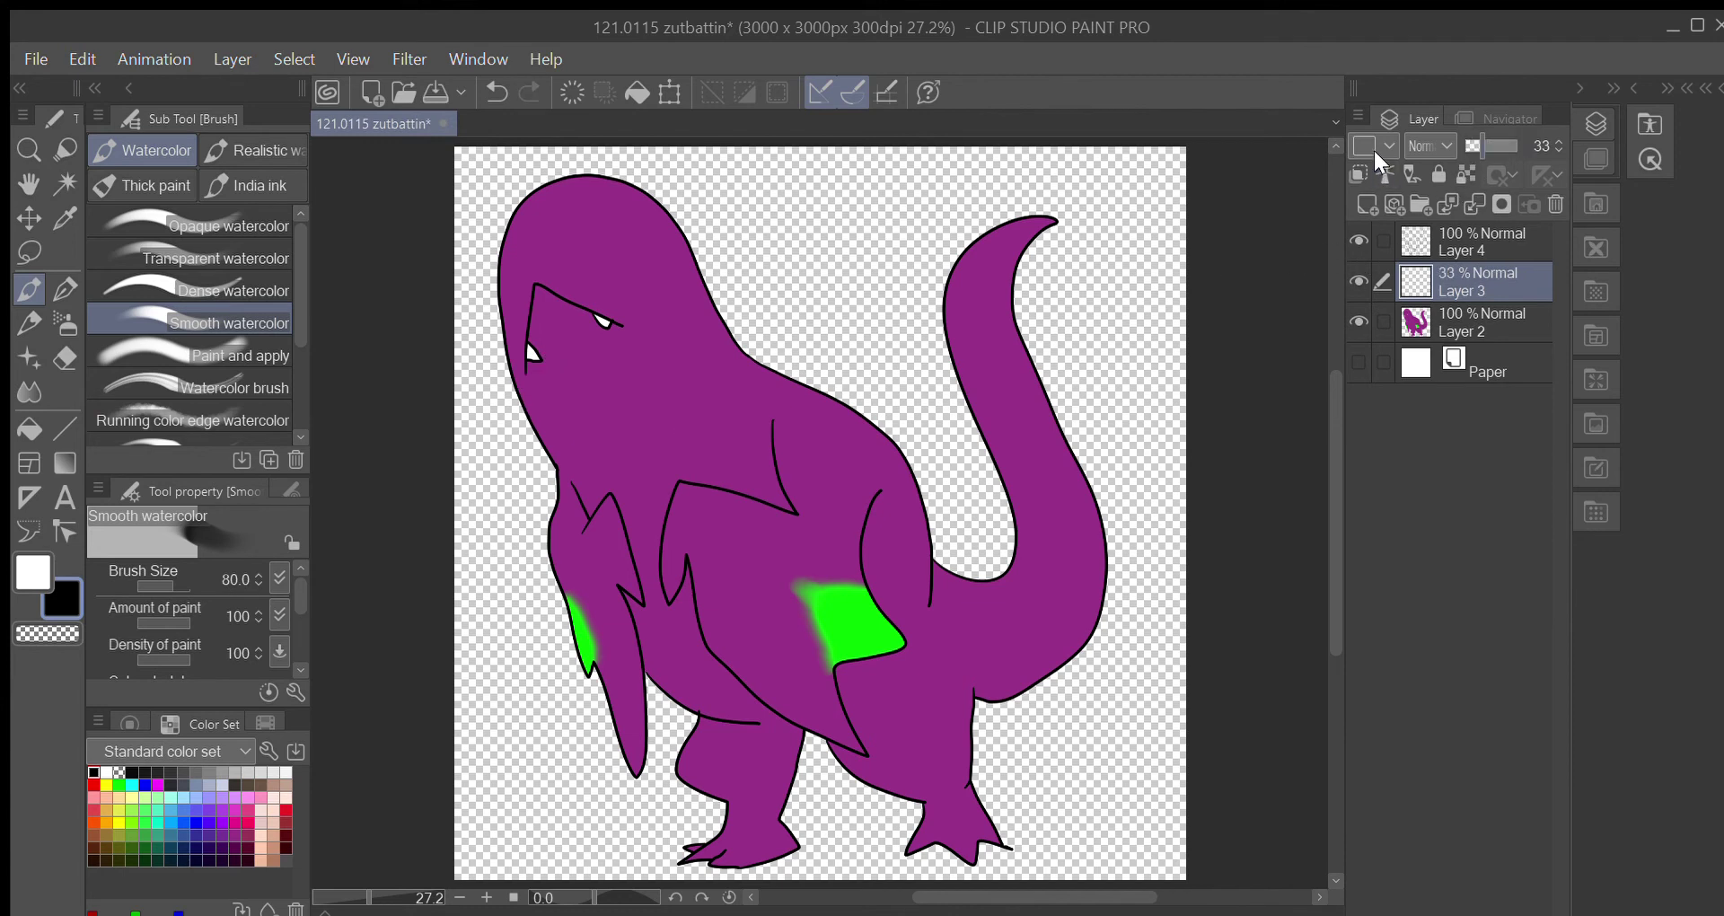
click(1358, 174)
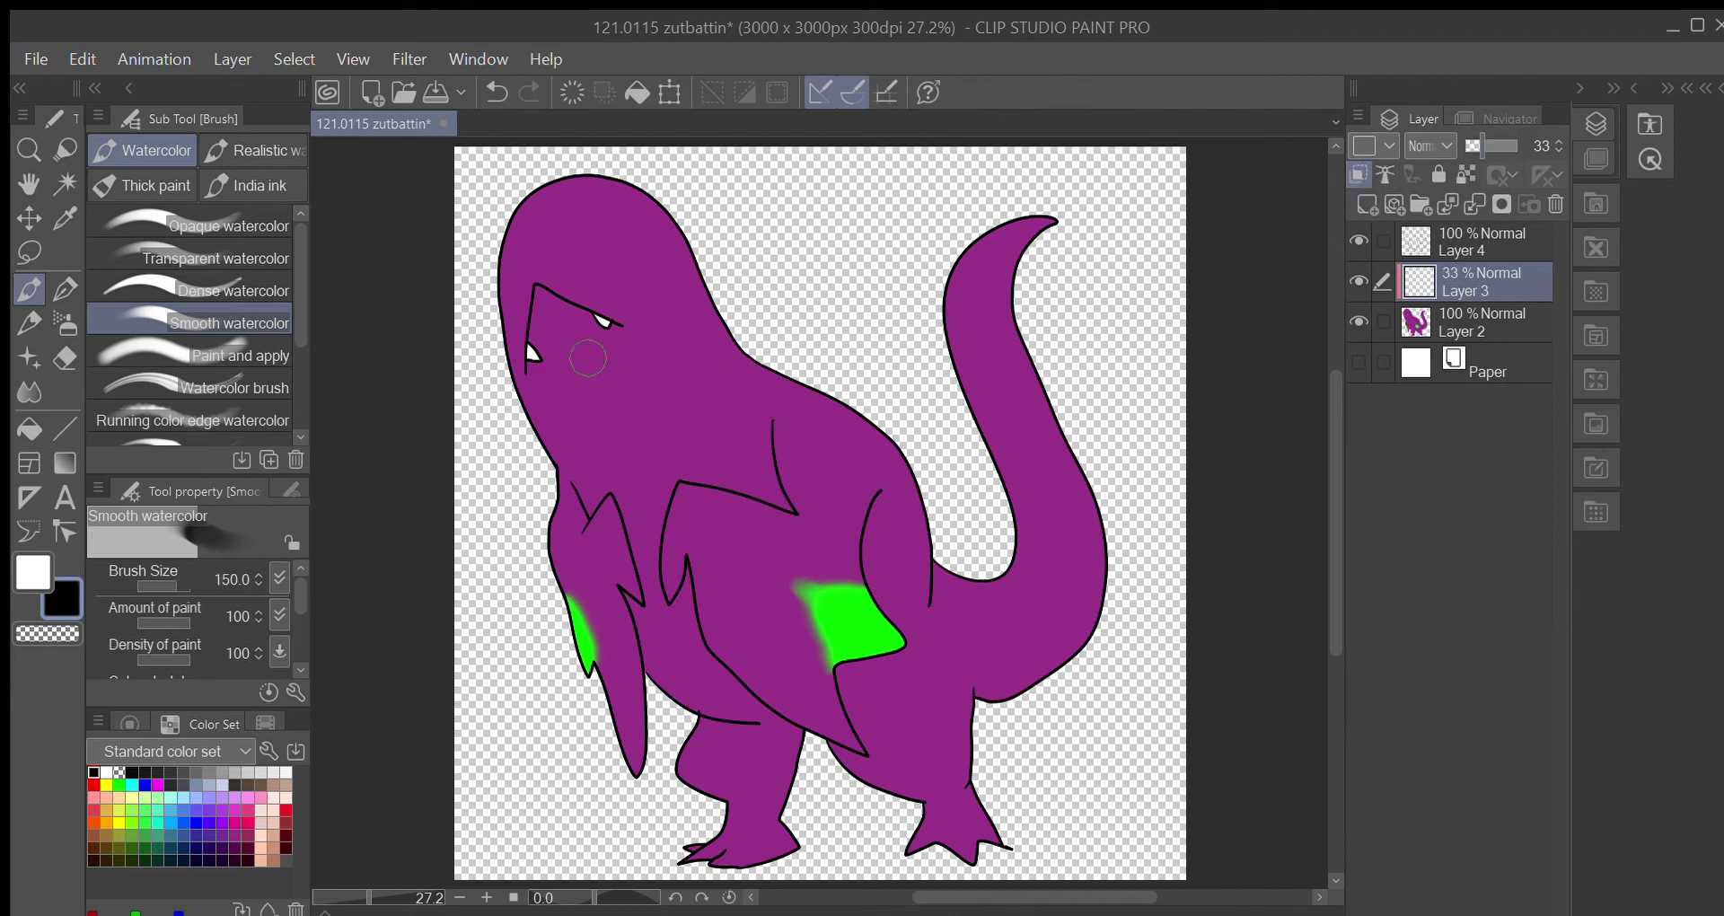
Paint black shading at brush size 200 over the face, chest, far limb, belly, far leg and the near limb's lower edge
key(bracketright)
key(bracketright)
mouse_move(542, 392)
mouse_down()
mouse_move(569, 308)
mouse_move(619, 335)
mouse_move(670, 441)
mouse_move(759, 478)
mouse_move(751, 447)
mouse_move(747, 489)
mouse_up()
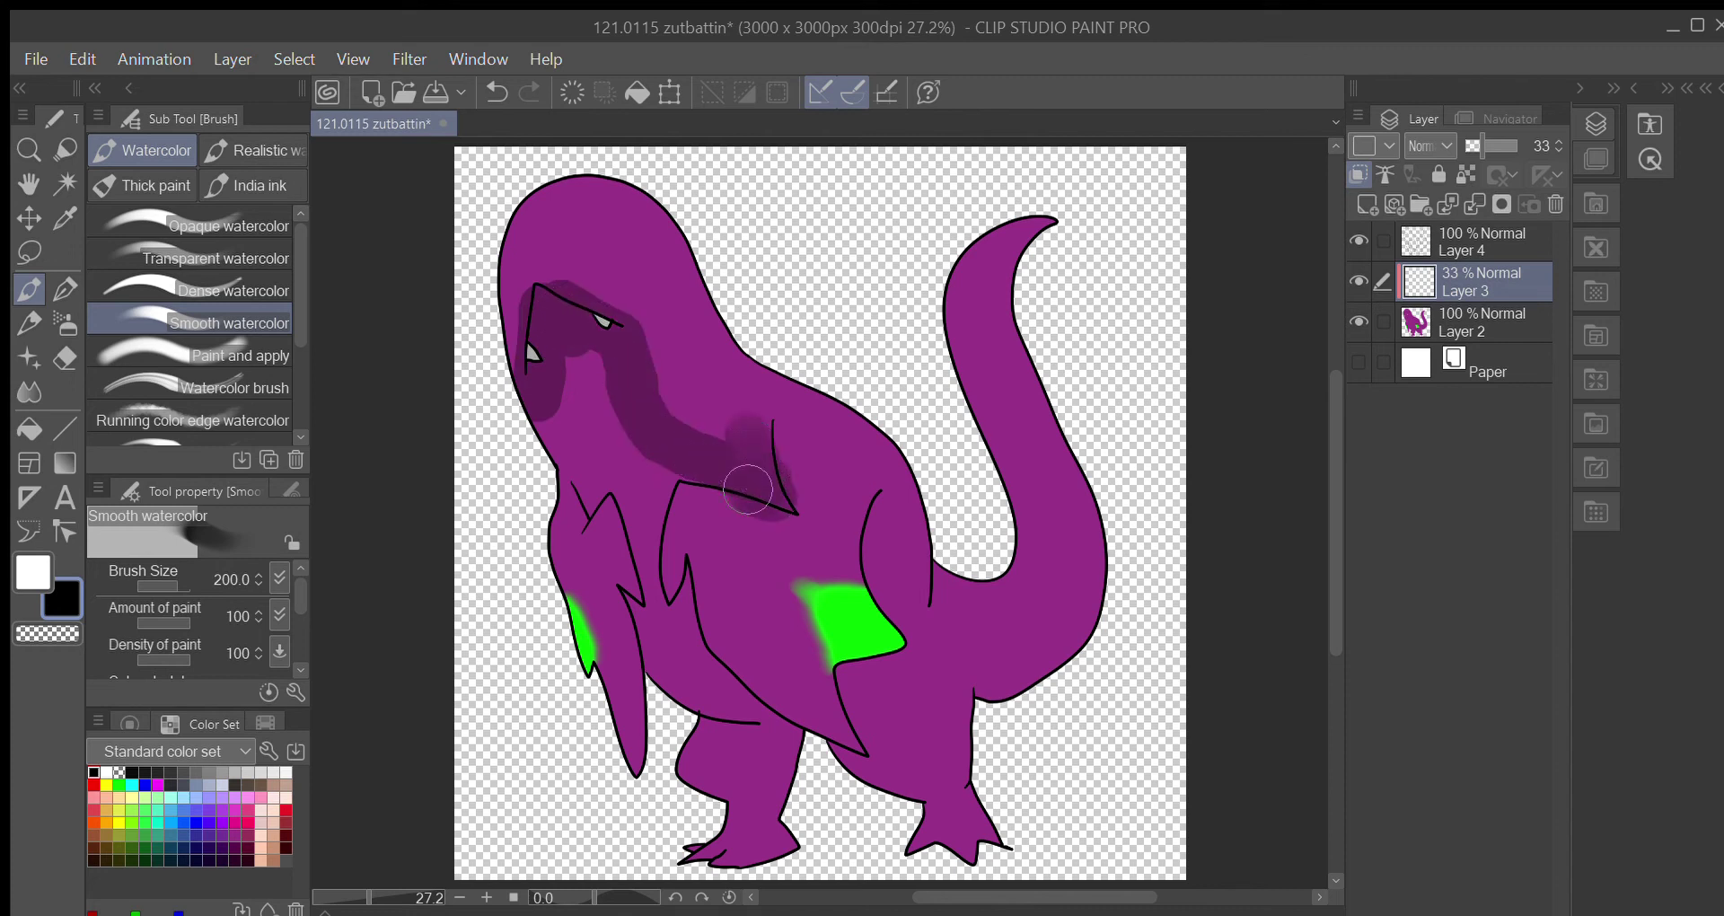
mouse_move(530, 373)
mouse_down()
mouse_move(623, 515)
mouse_move(635, 717)
mouse_move(584, 660)
mouse_move(636, 770)
mouse_up()
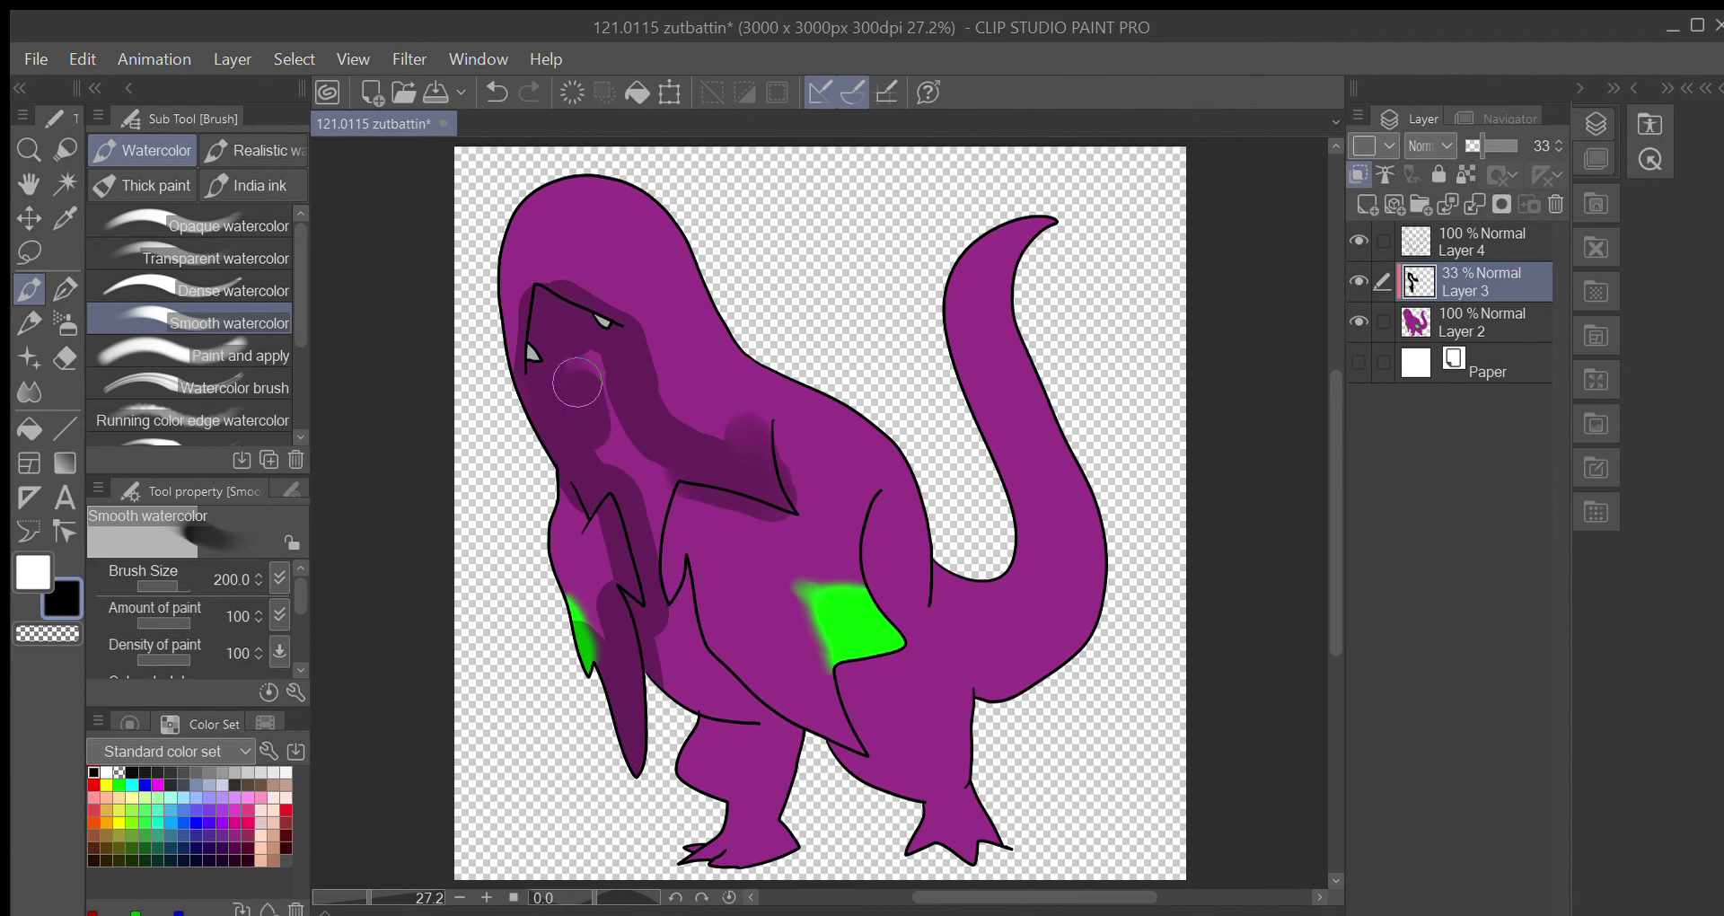
mouse_move(577, 382)
mouse_down()
mouse_move(594, 449)
mouse_move(596, 347)
mouse_move(650, 512)
mouse_move(644, 561)
mouse_move(593, 493)
mouse_move(658, 588)
mouse_move(680, 575)
mouse_move(856, 736)
mouse_move(699, 621)
mouse_move(656, 631)
mouse_move(696, 691)
mouse_move(755, 726)
mouse_move(695, 765)
mouse_move(740, 796)
mouse_move(717, 809)
mouse_move(743, 764)
mouse_move(776, 788)
mouse_move(747, 748)
mouse_move(825, 751)
mouse_move(790, 817)
mouse_move(804, 842)
mouse_move(696, 841)
mouse_move(757, 855)
mouse_up()
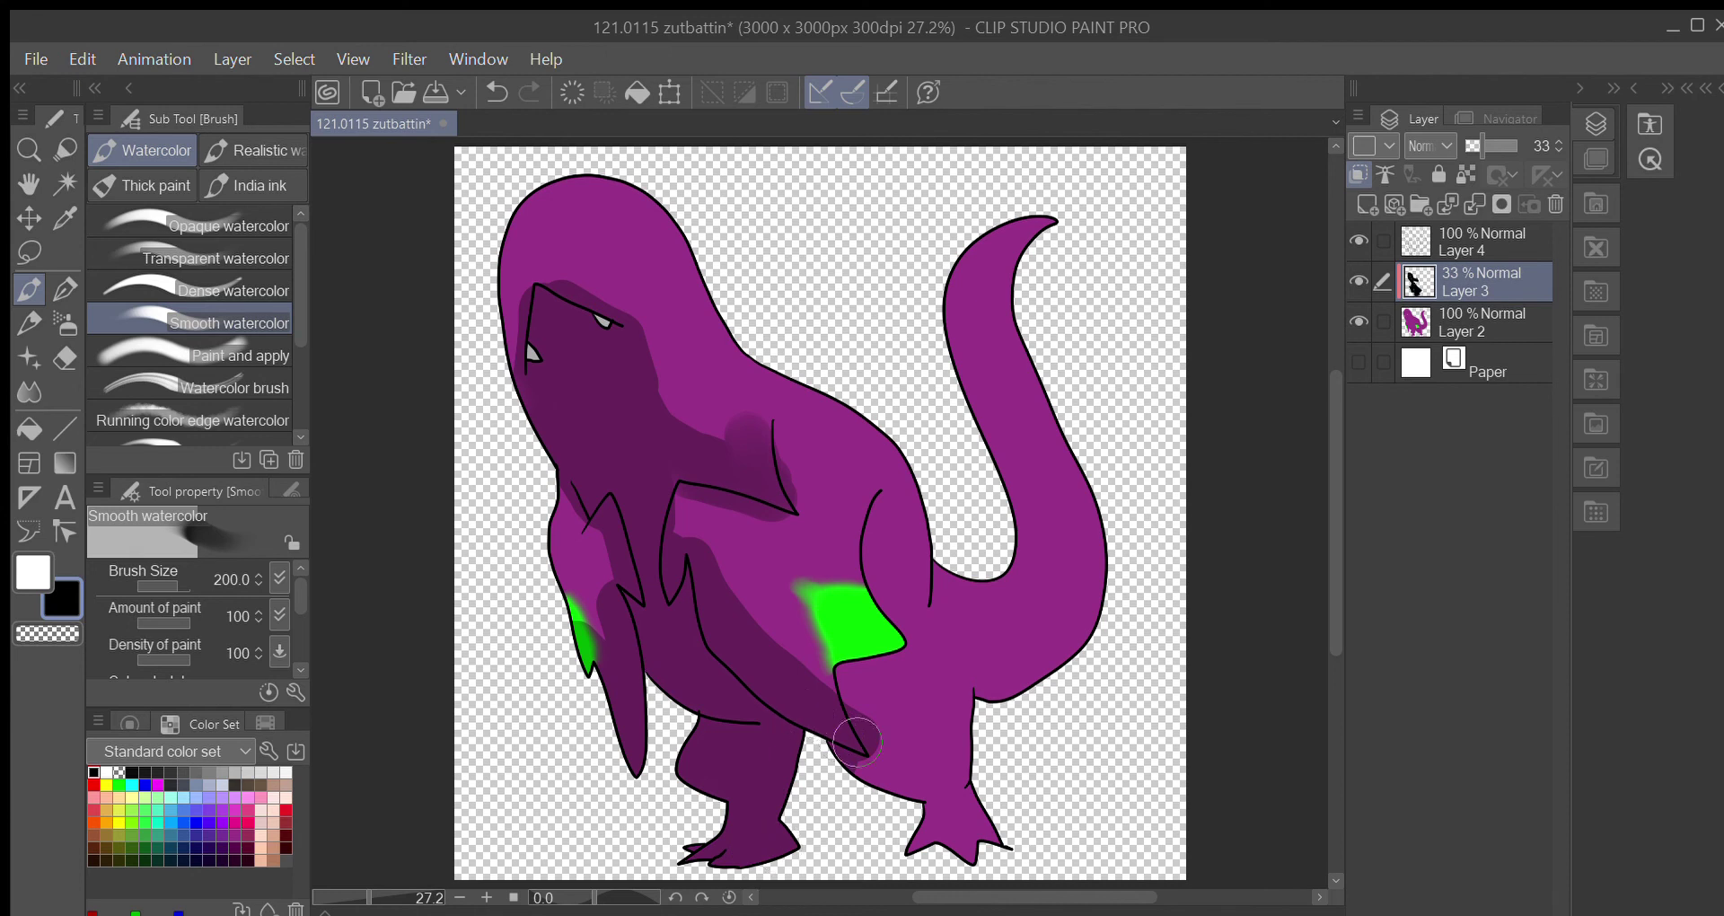
Paint black shading around the near limb's elbow, the near leg and foot, and the base and middle of the tail
mouse_move(858, 742)
mouse_down()
mouse_move(937, 846)
mouse_move(1014, 856)
mouse_move(933, 849)
mouse_move(873, 818)
mouse_move(835, 759)
mouse_move(822, 702)
mouse_move(880, 644)
mouse_move(862, 640)
mouse_move(875, 622)
mouse_move(857, 544)
mouse_move(881, 610)
mouse_move(875, 739)
mouse_move(905, 618)
mouse_move(931, 612)
mouse_move(938, 535)
mouse_up()
mouse_move(977, 685)
mouse_down()
mouse_move(1054, 680)
mouse_move(1162, 614)
mouse_move(1080, 614)
mouse_move(1036, 656)
mouse_move(1074, 639)
mouse_up()
mouse_move(1003, 440)
mouse_down()
mouse_move(947, 365)
mouse_move(1102, 512)
mouse_move(981, 446)
mouse_move(931, 331)
mouse_move(1061, 434)
mouse_move(978, 373)
mouse_move(1010, 485)
mouse_move(1129, 576)
mouse_up()
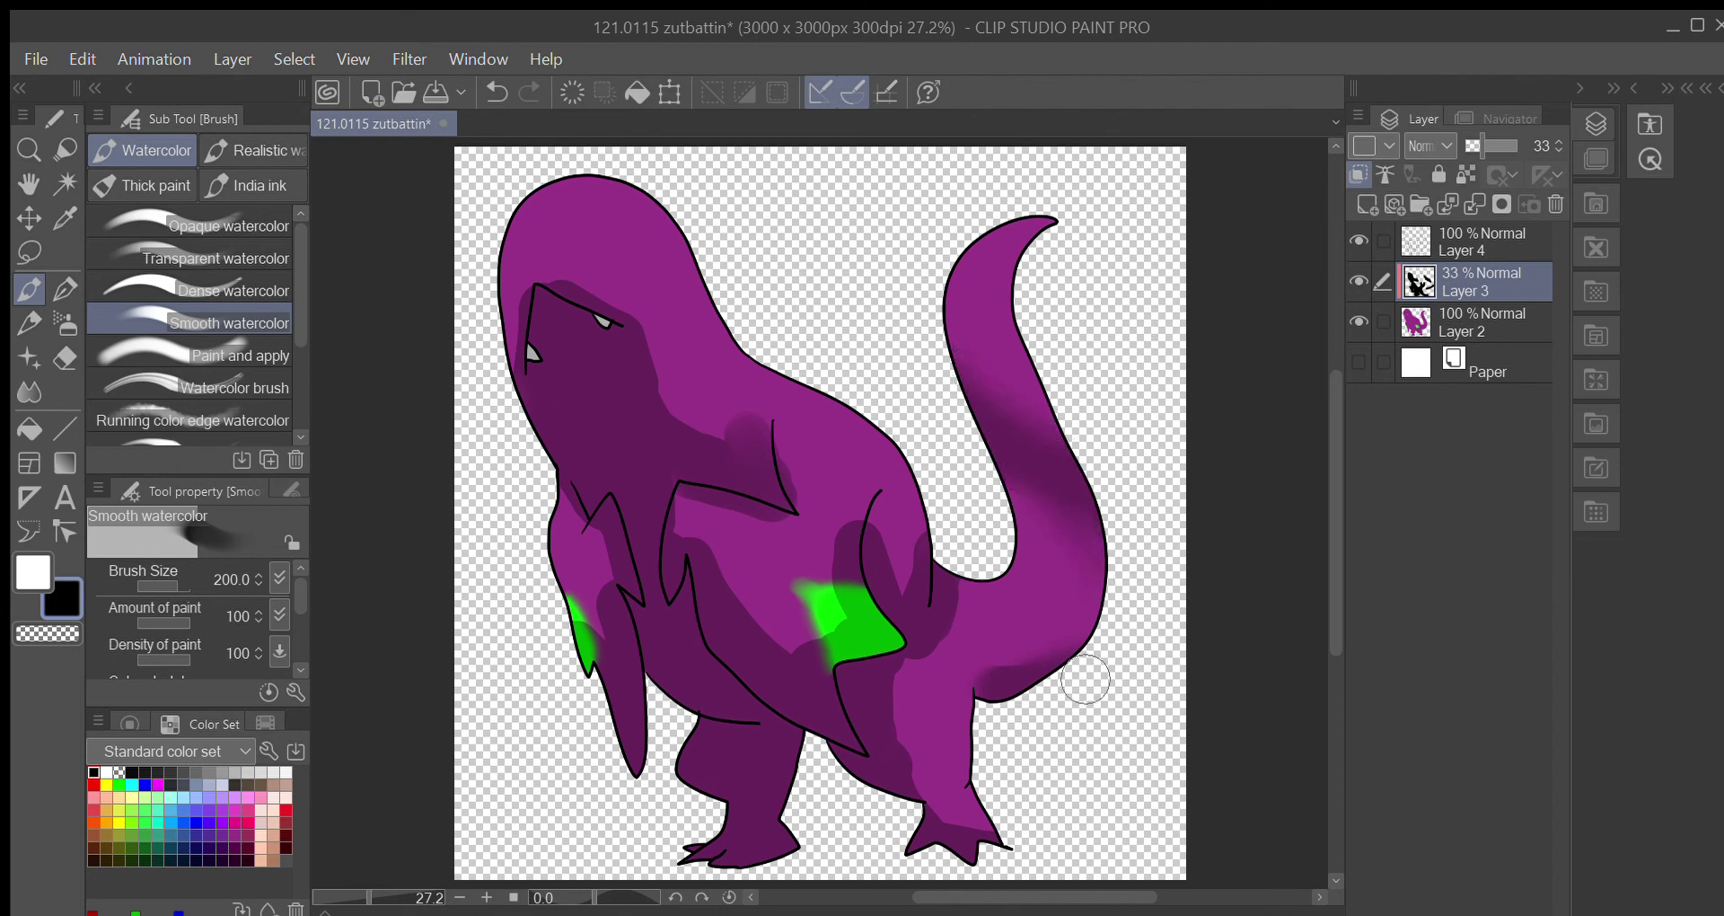
mouse_move(906, 688)
mouse_down()
mouse_move(927, 800)
mouse_move(988, 857)
mouse_move(1030, 855)
mouse_up()
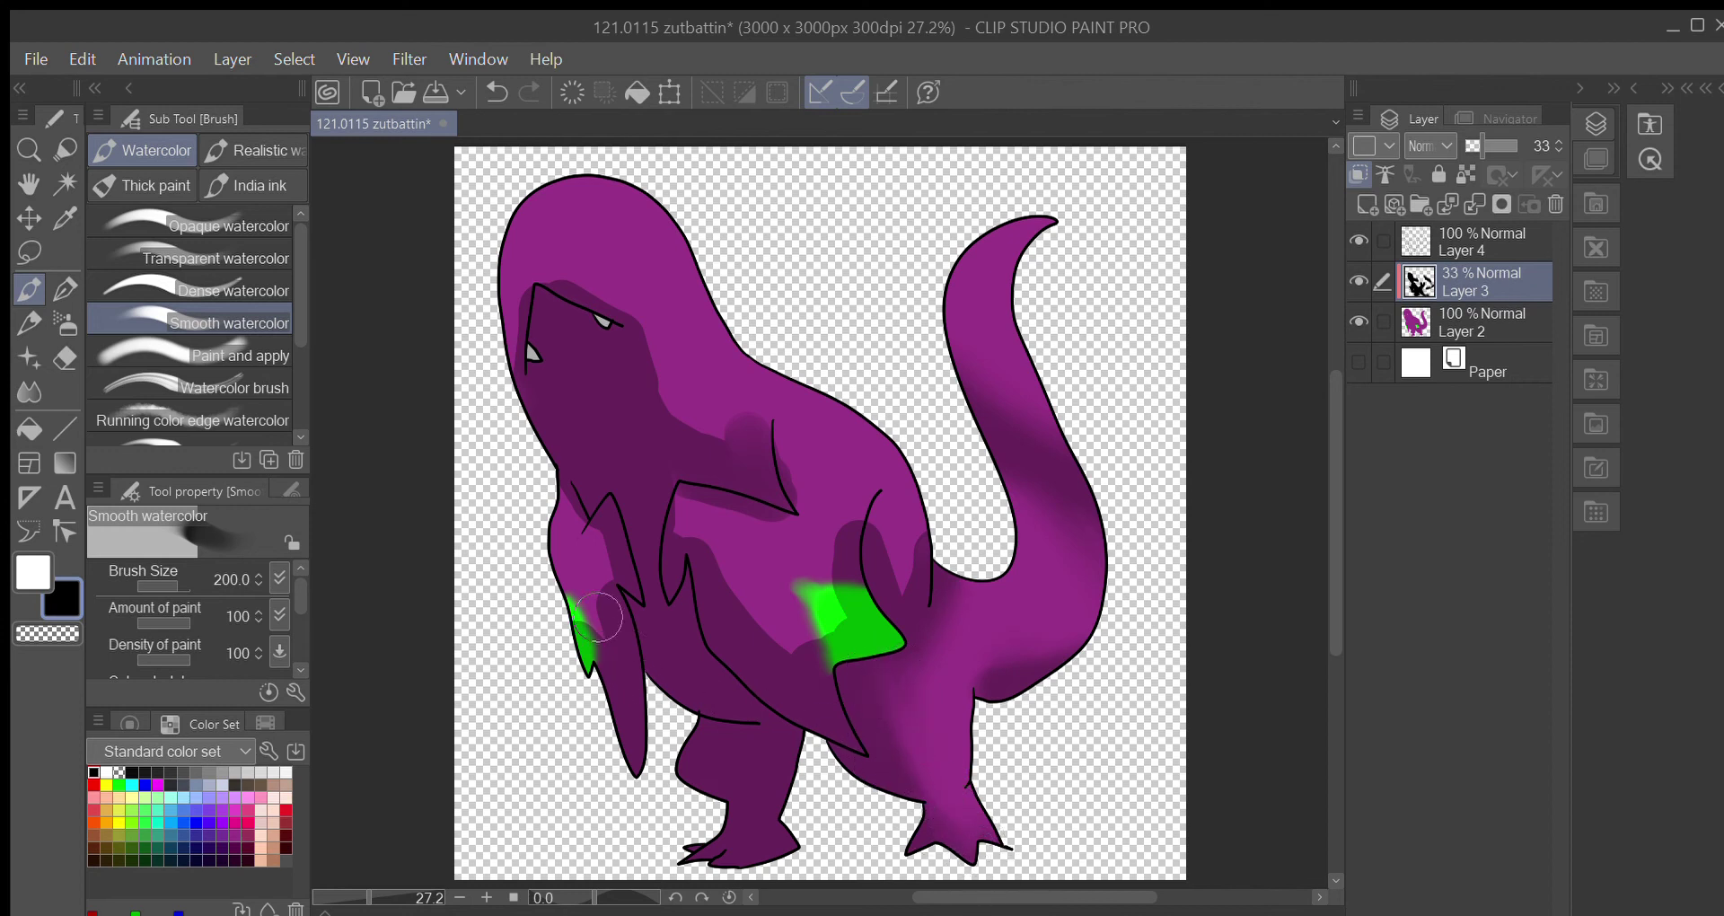
Blend the shadow edges on both limbs, the head and the shoulder, reducing the brush size to 170, and save the file
mouse_move(559, 458)
mouse_down()
mouse_move(621, 602)
mouse_move(604, 629)
mouse_move(593, 542)
mouse_move(613, 603)
mouse_up()
mouse_move(848, 571)
mouse_down()
mouse_move(745, 618)
mouse_move(663, 517)
mouse_move(780, 531)
mouse_move(675, 475)
mouse_move(701, 506)
mouse_move(663, 492)
mouse_move(718, 560)
mouse_move(744, 522)
mouse_up()
key(bracketleft)
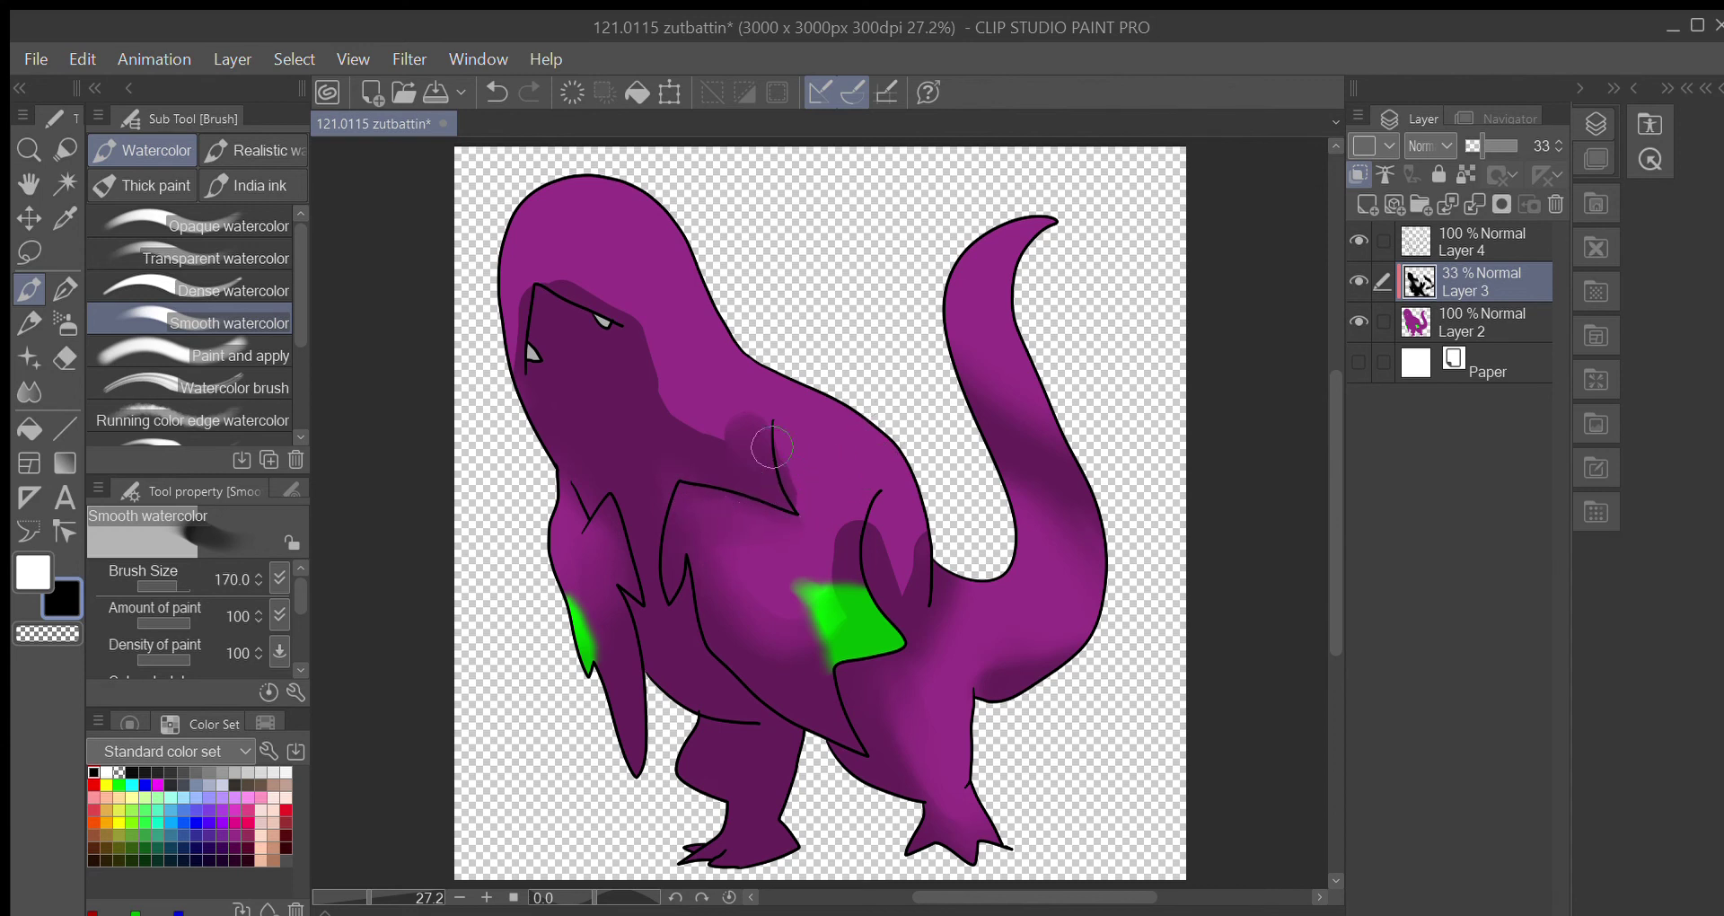
drag(856, 588, 872, 614)
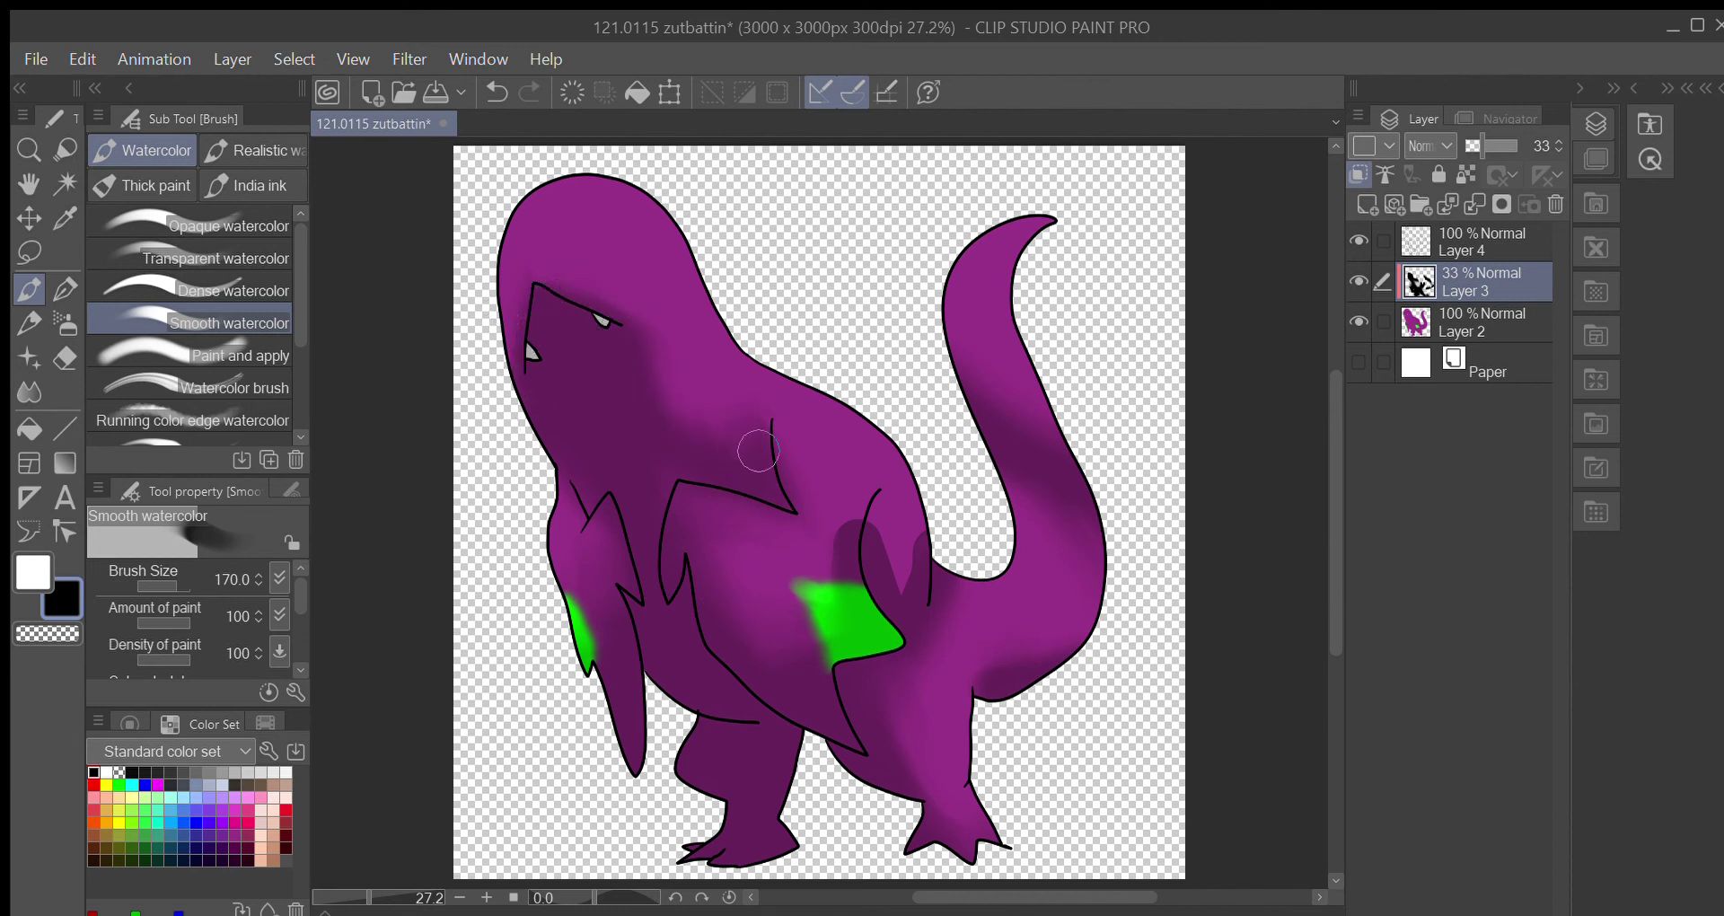
drag(843, 541, 865, 542)
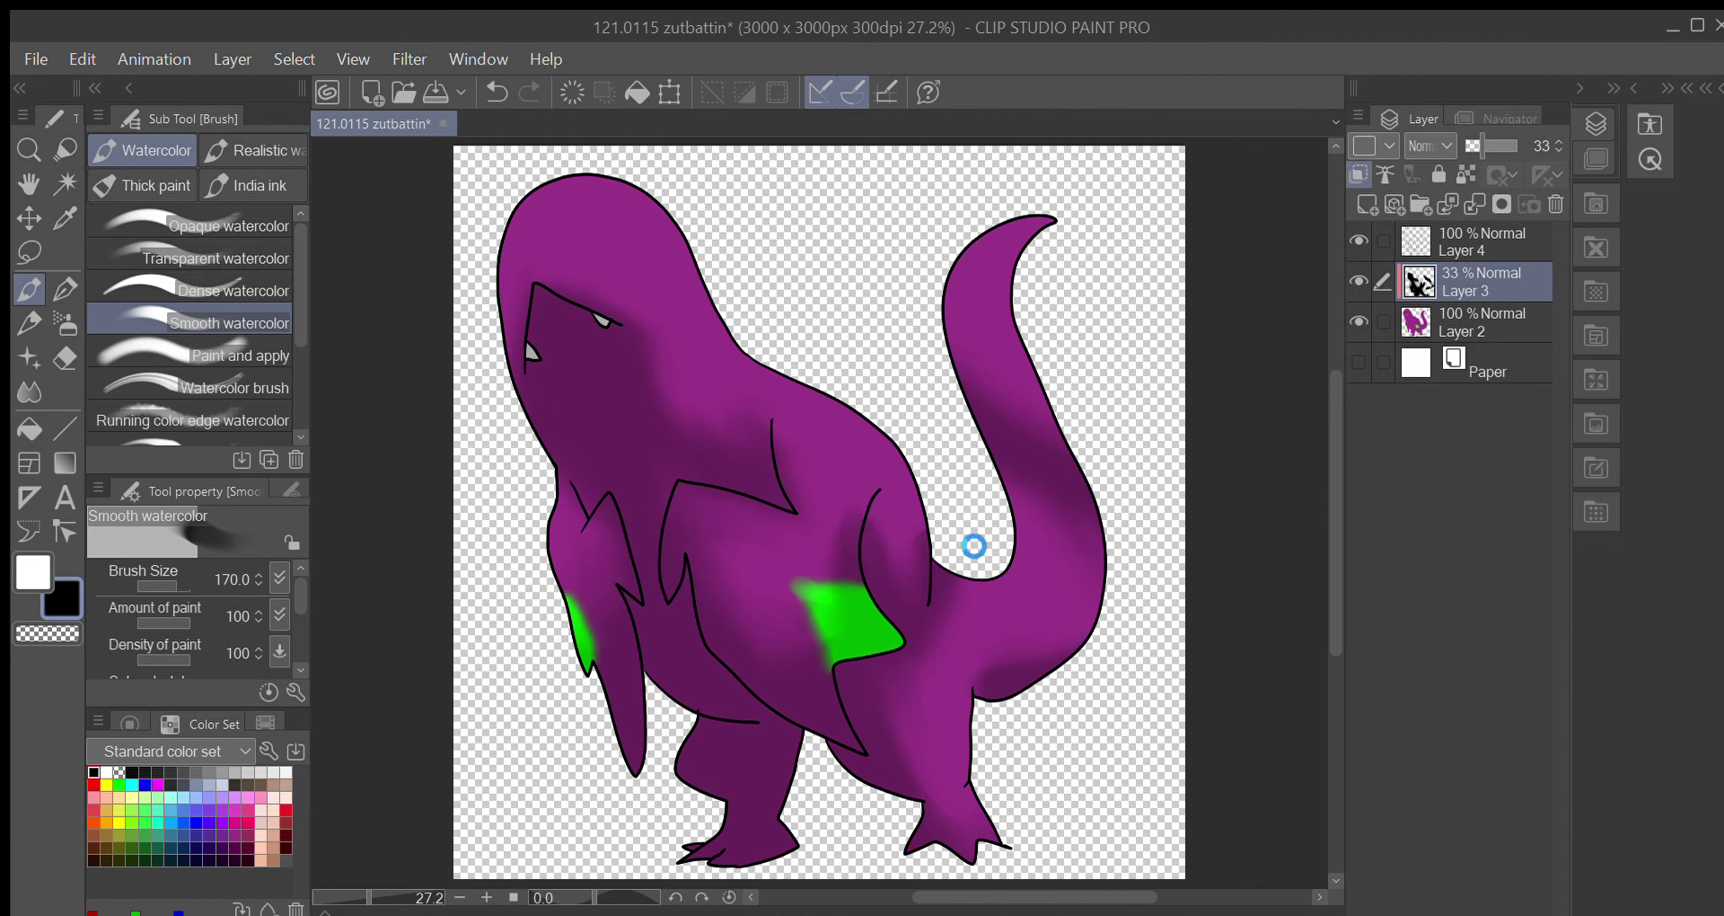
key(ctrl+s)
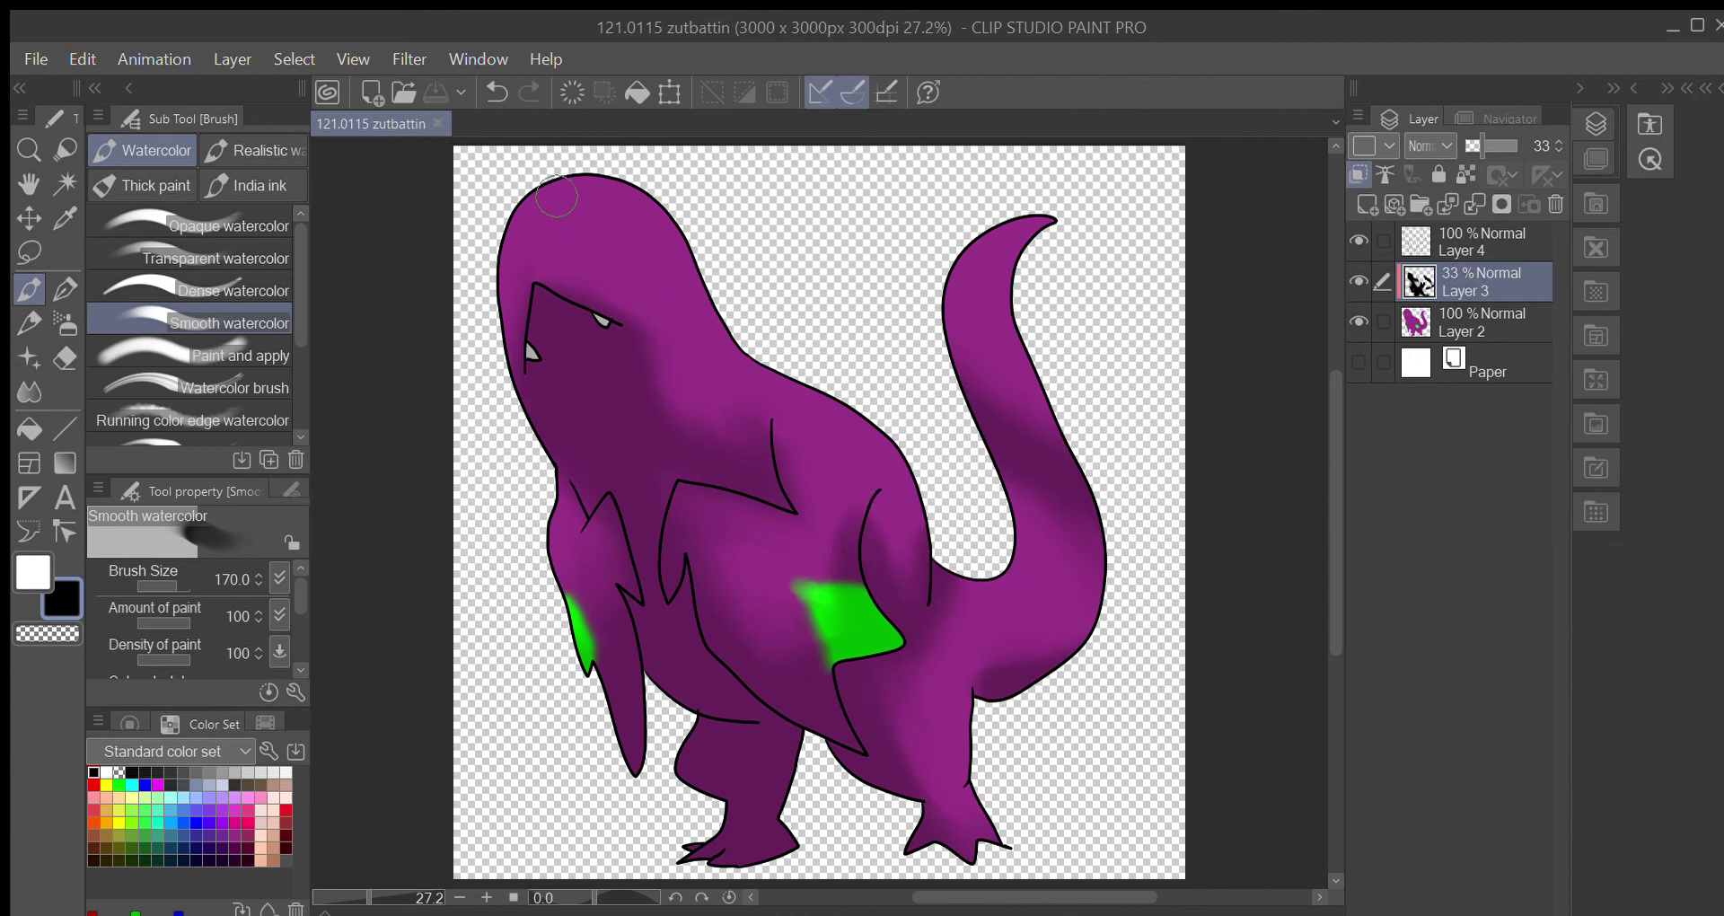
Paint white highlights on Layer 3 along the top of the head, neck, back, tail tip and the tail's lower curve
key(x)
mouse_move(529, 200)
mouse_down()
mouse_move(597, 199)
mouse_move(672, 243)
mouse_up()
drag(516, 193, 508, 241)
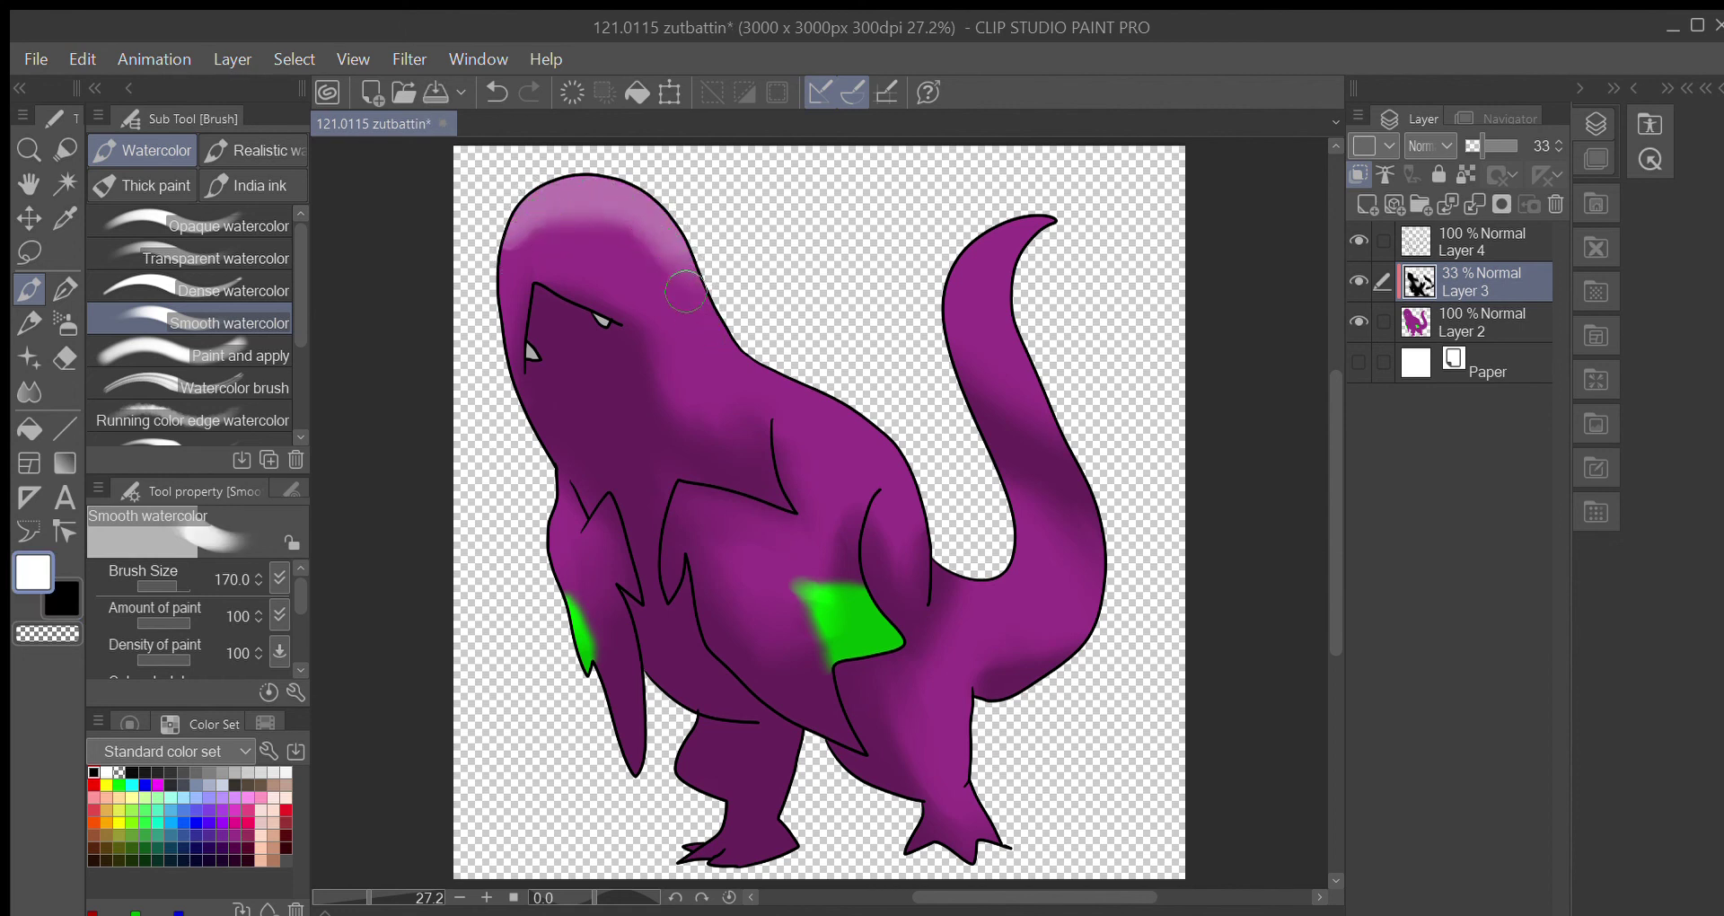
mouse_move(688, 277)
mouse_down()
mouse_move(707, 366)
mouse_move(653, 241)
mouse_move(687, 363)
mouse_move(707, 352)
mouse_move(703, 292)
mouse_move(742, 370)
mouse_move(691, 323)
mouse_move(925, 489)
mouse_up()
mouse_move(997, 229)
mouse_down()
mouse_move(1033, 241)
mouse_move(1038, 305)
mouse_move(987, 260)
mouse_move(1019, 336)
mouse_up()
mouse_move(1039, 568)
mouse_down()
mouse_move(1003, 598)
mouse_move(1033, 528)
mouse_move(1057, 581)
mouse_move(1007, 536)
mouse_up()
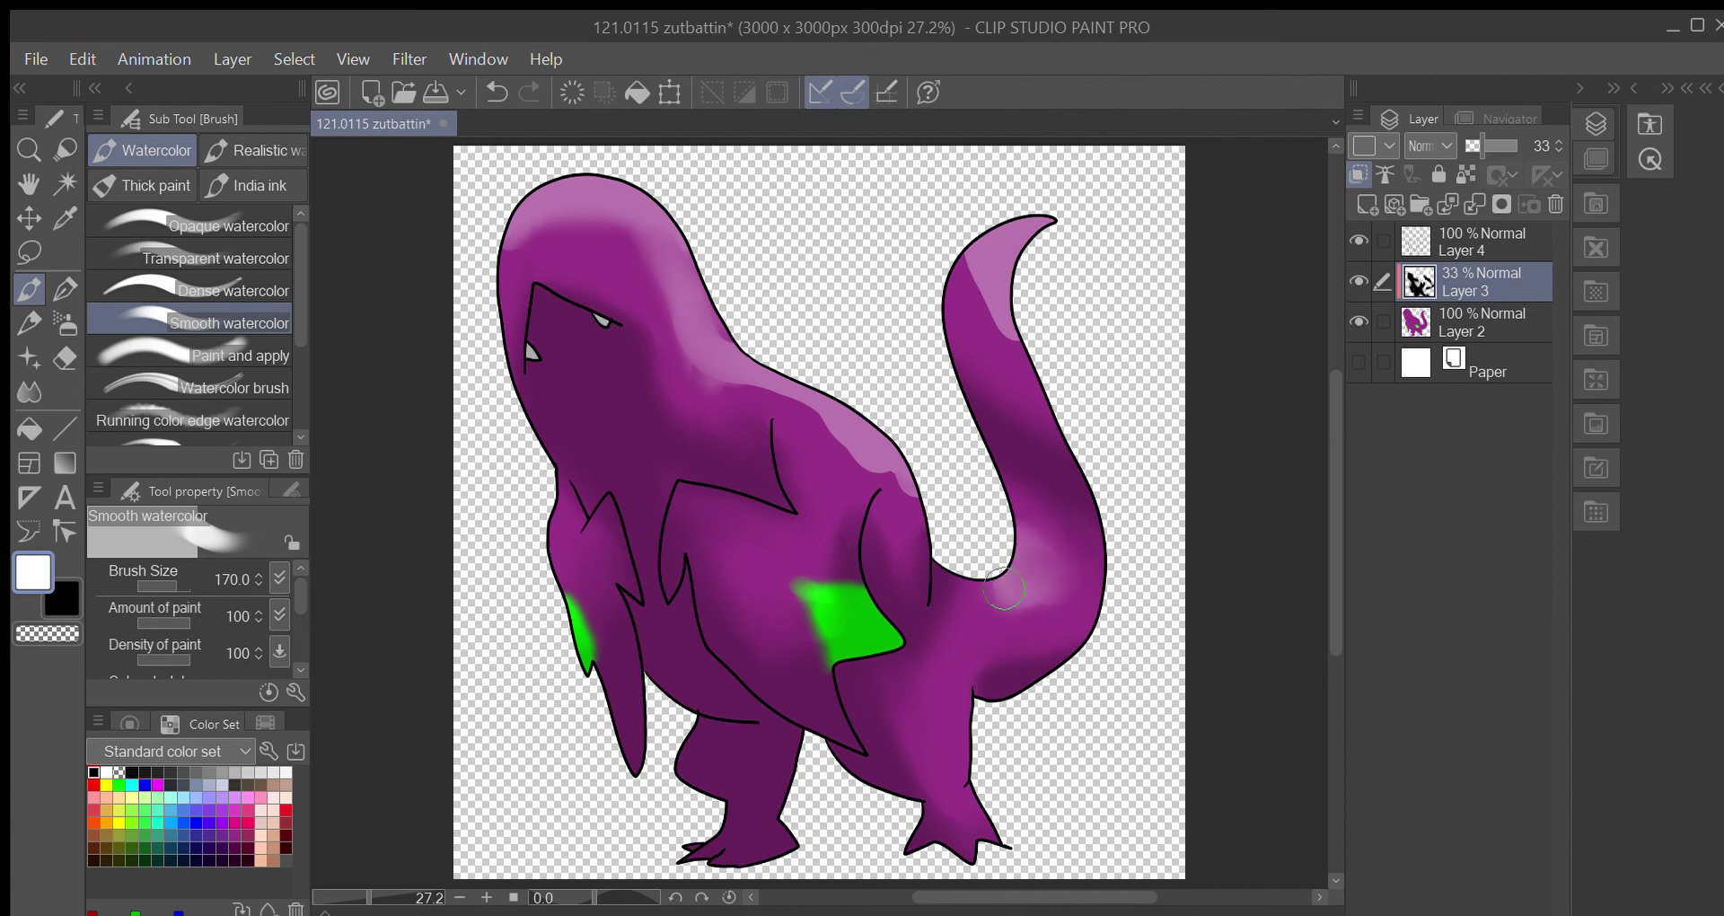
Blend the highlights on the tail, back and head, add a highlight spot on the near upper limb, and save the file
drag(971, 285, 1004, 334)
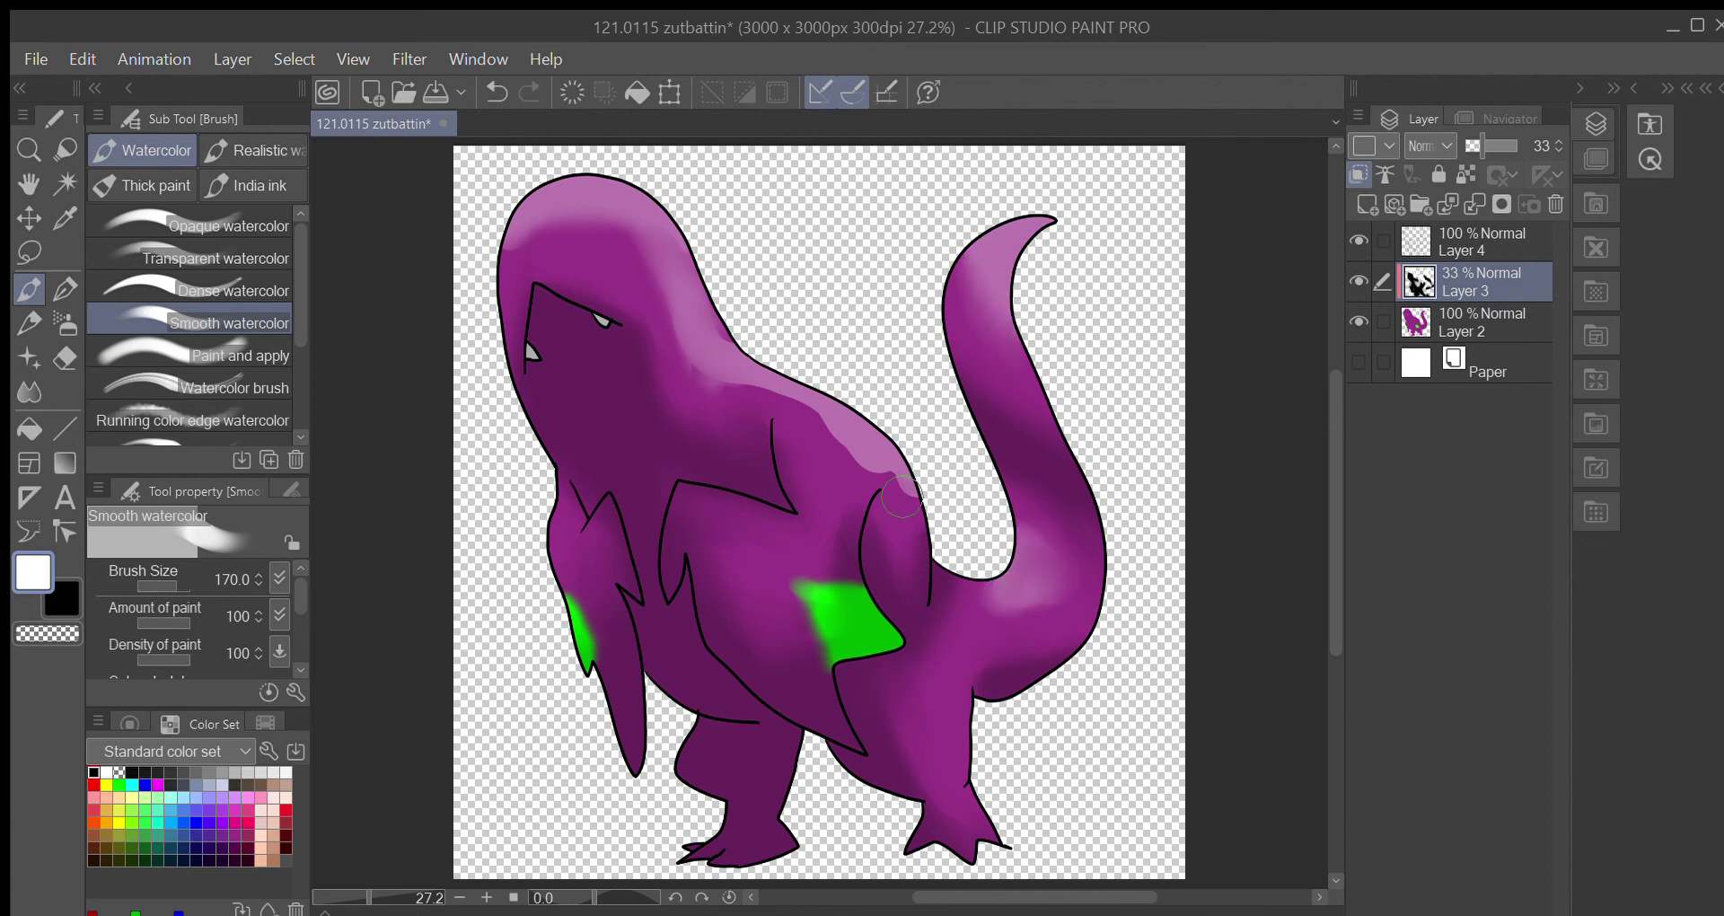
drag(878, 473, 844, 442)
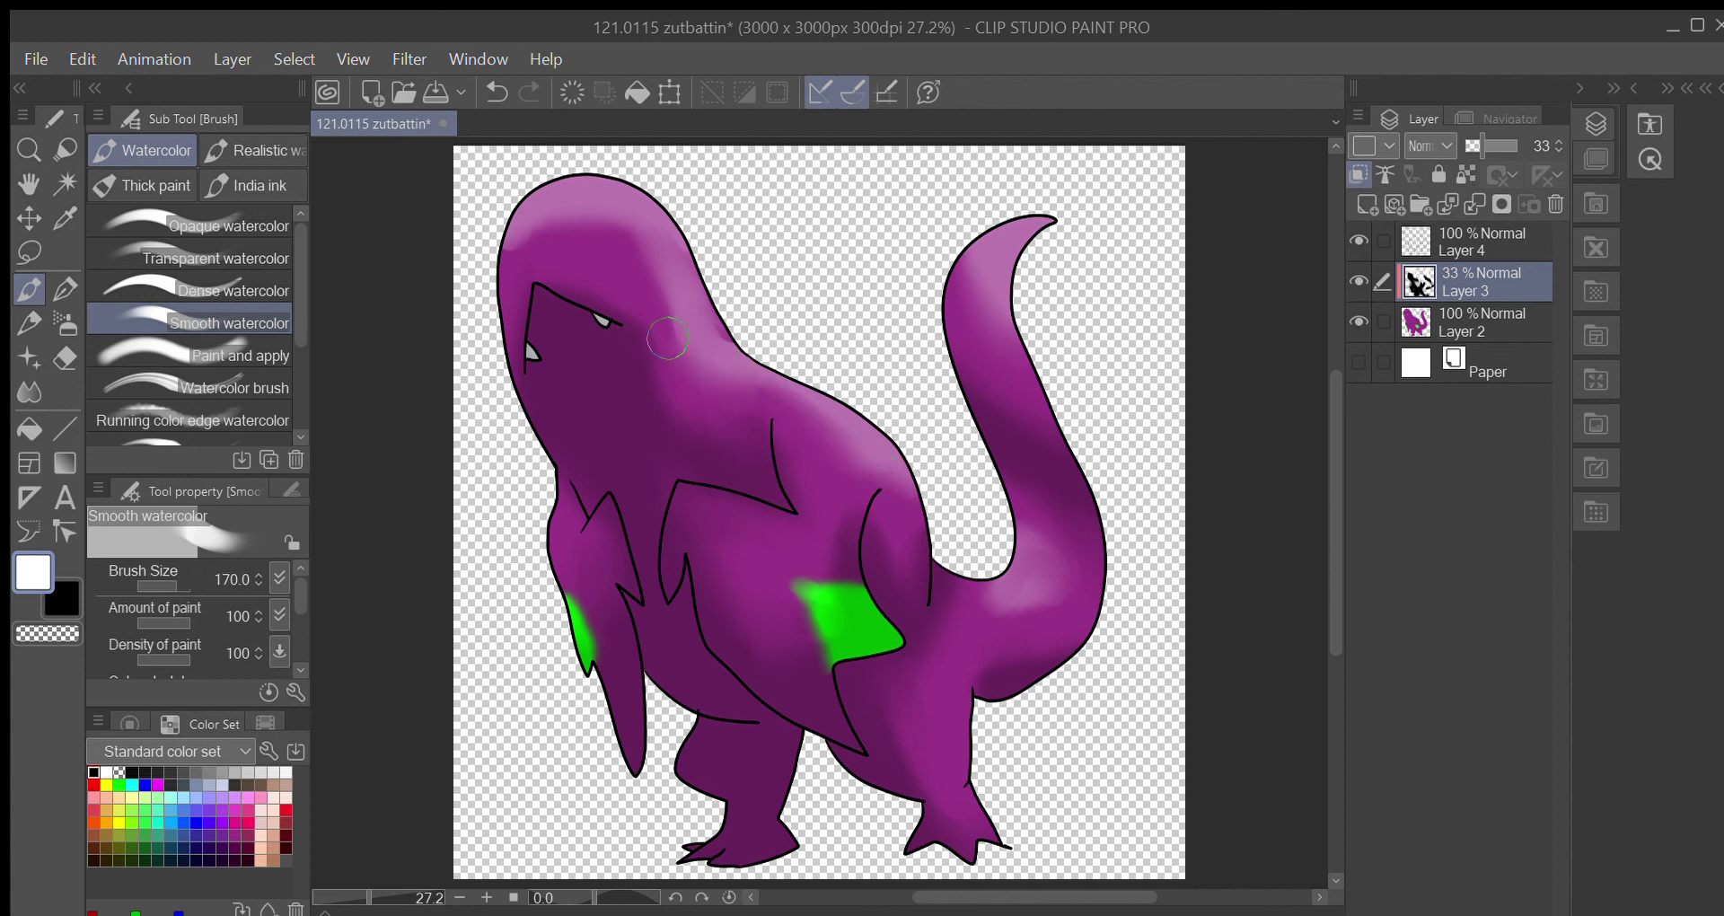
mouse_move(662, 278)
mouse_down()
mouse_move(744, 345)
mouse_move(631, 156)
mouse_move(680, 310)
mouse_move(593, 206)
mouse_move(525, 237)
mouse_move(513, 362)
mouse_up()
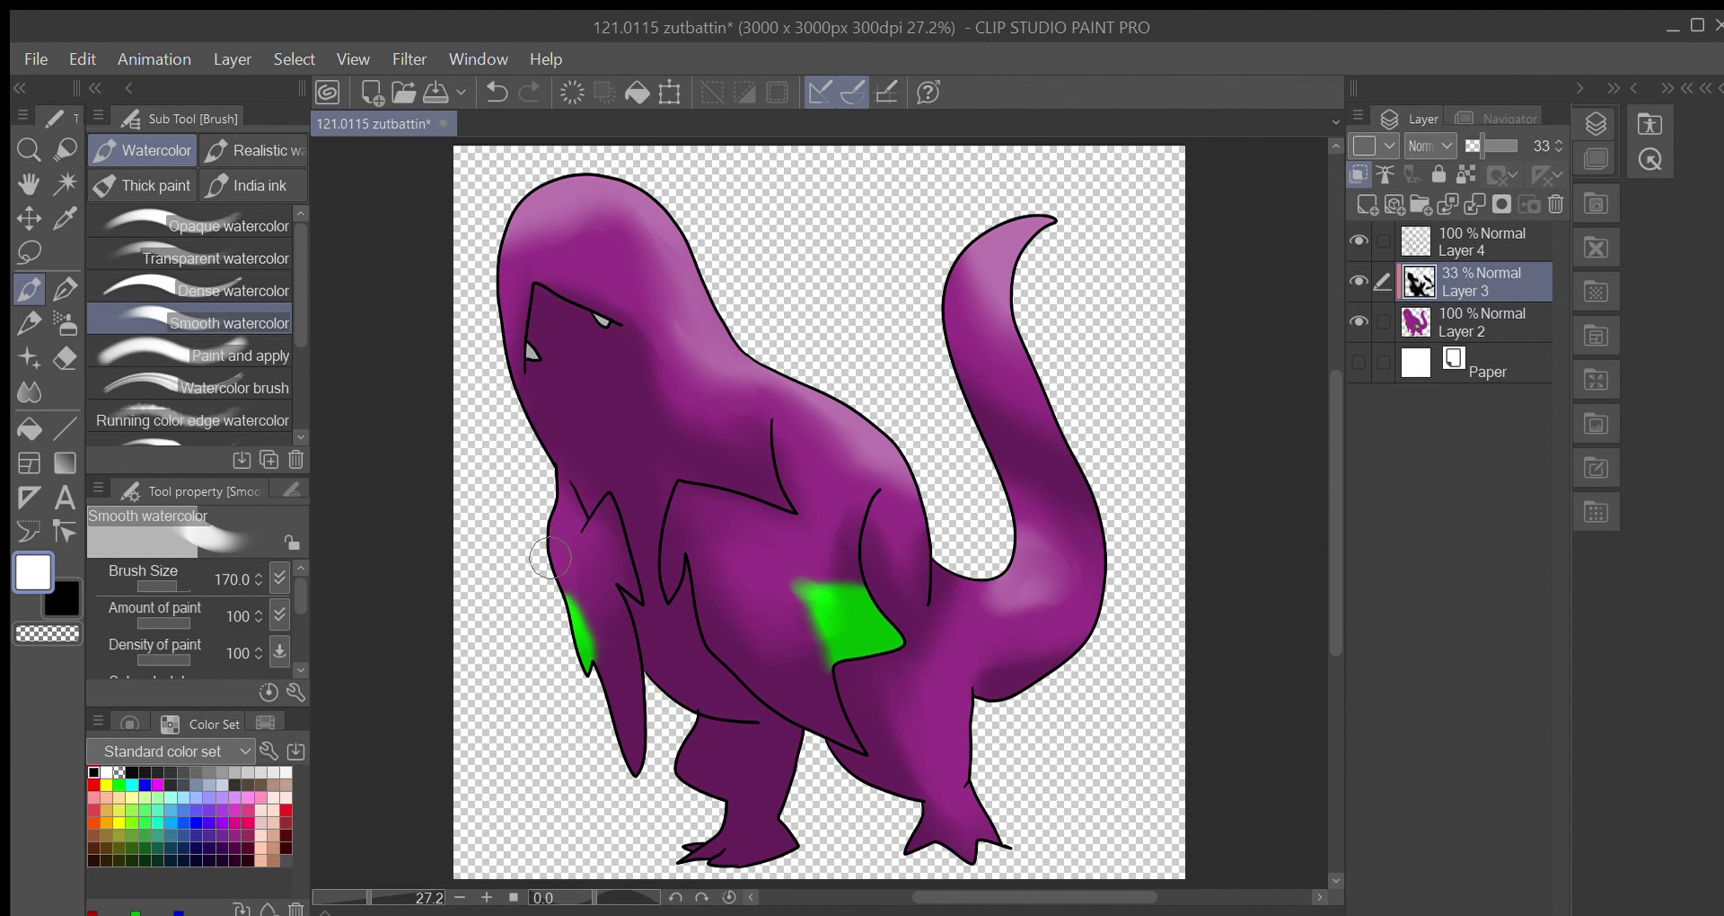
click(758, 564)
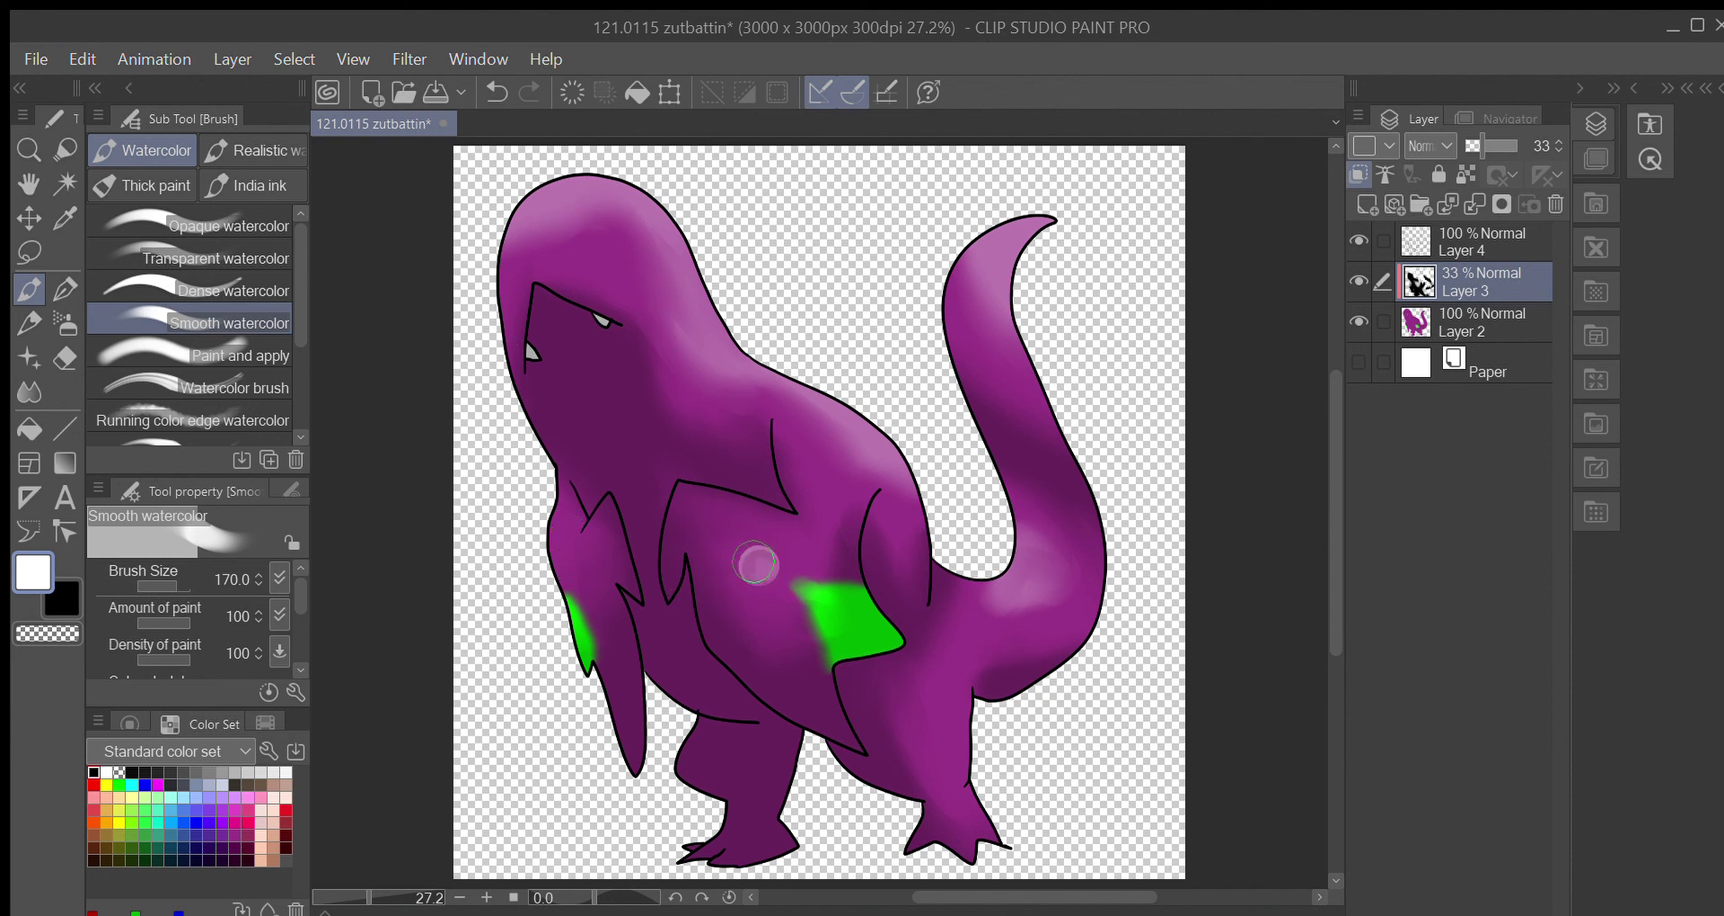
click(755, 565)
drag(773, 570, 756, 584)
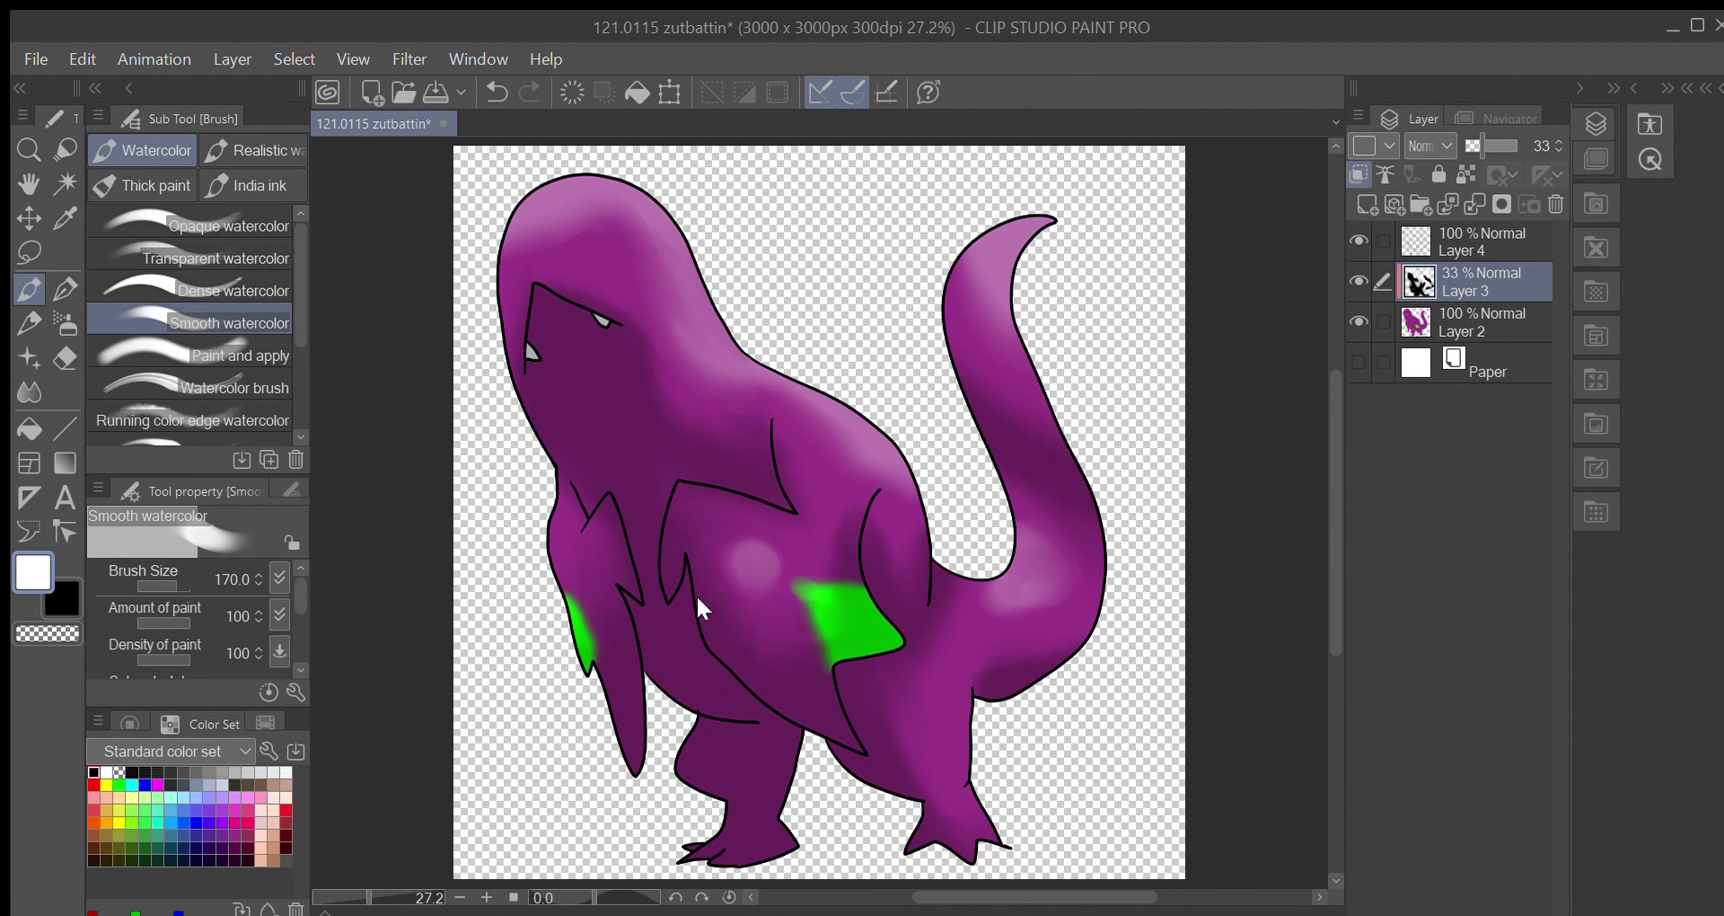
key(ctrl+s)
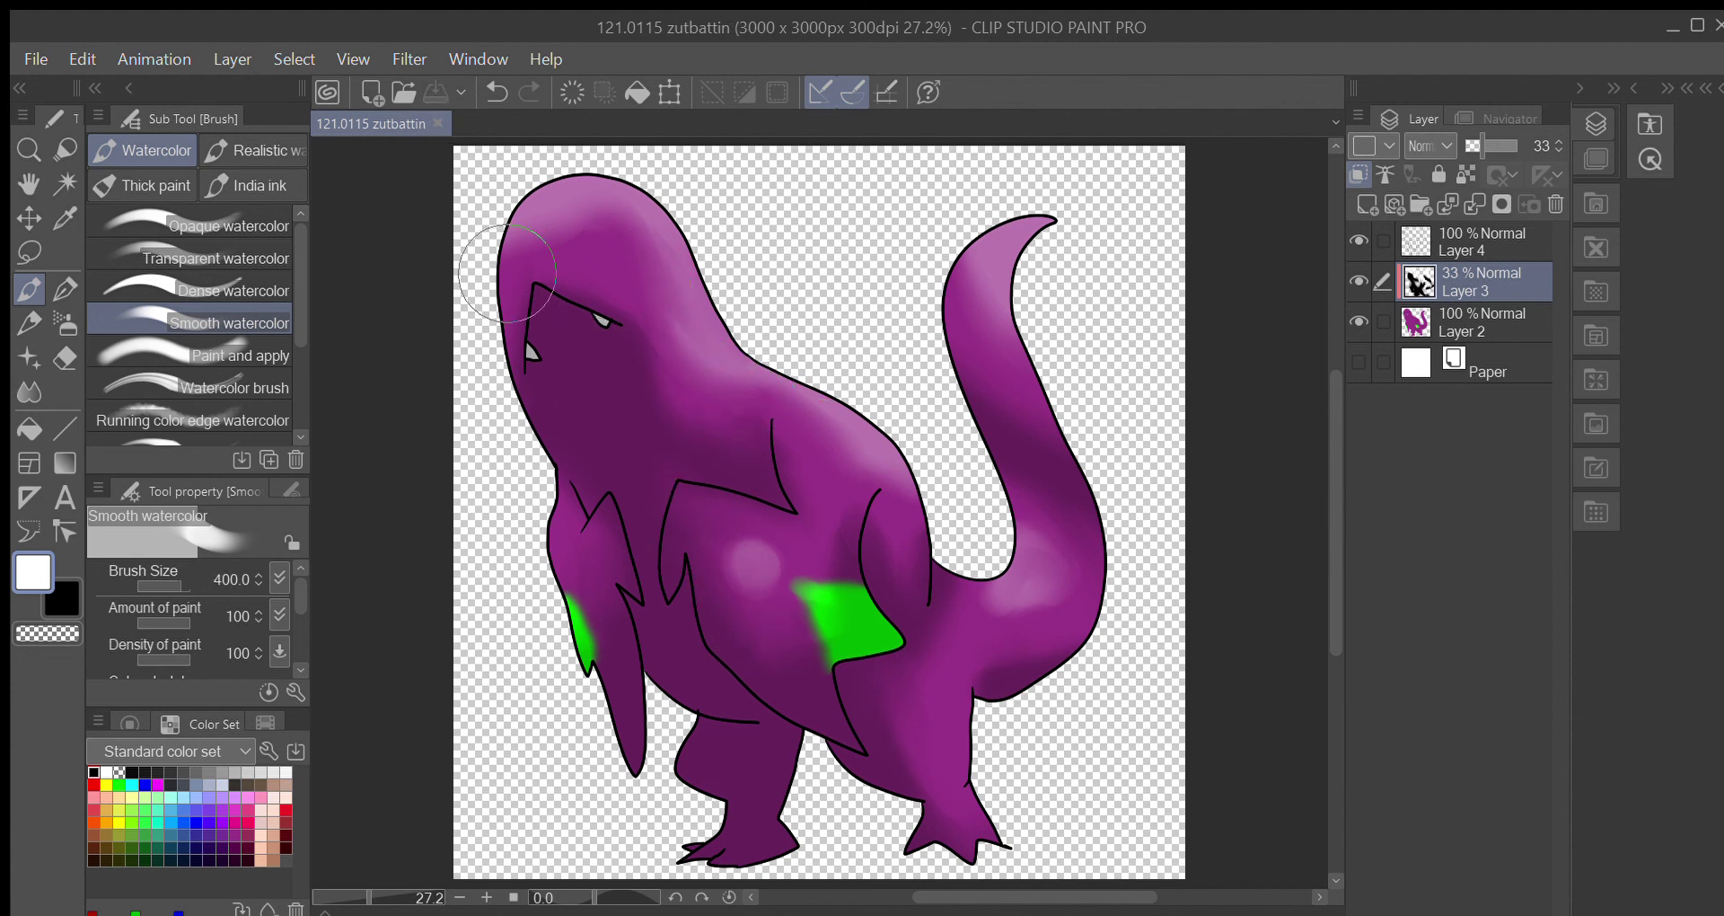
Blend broad white highlights over the neck, back, near limb and near leg at brush size 400, save, and switch back to black
click(733, 415)
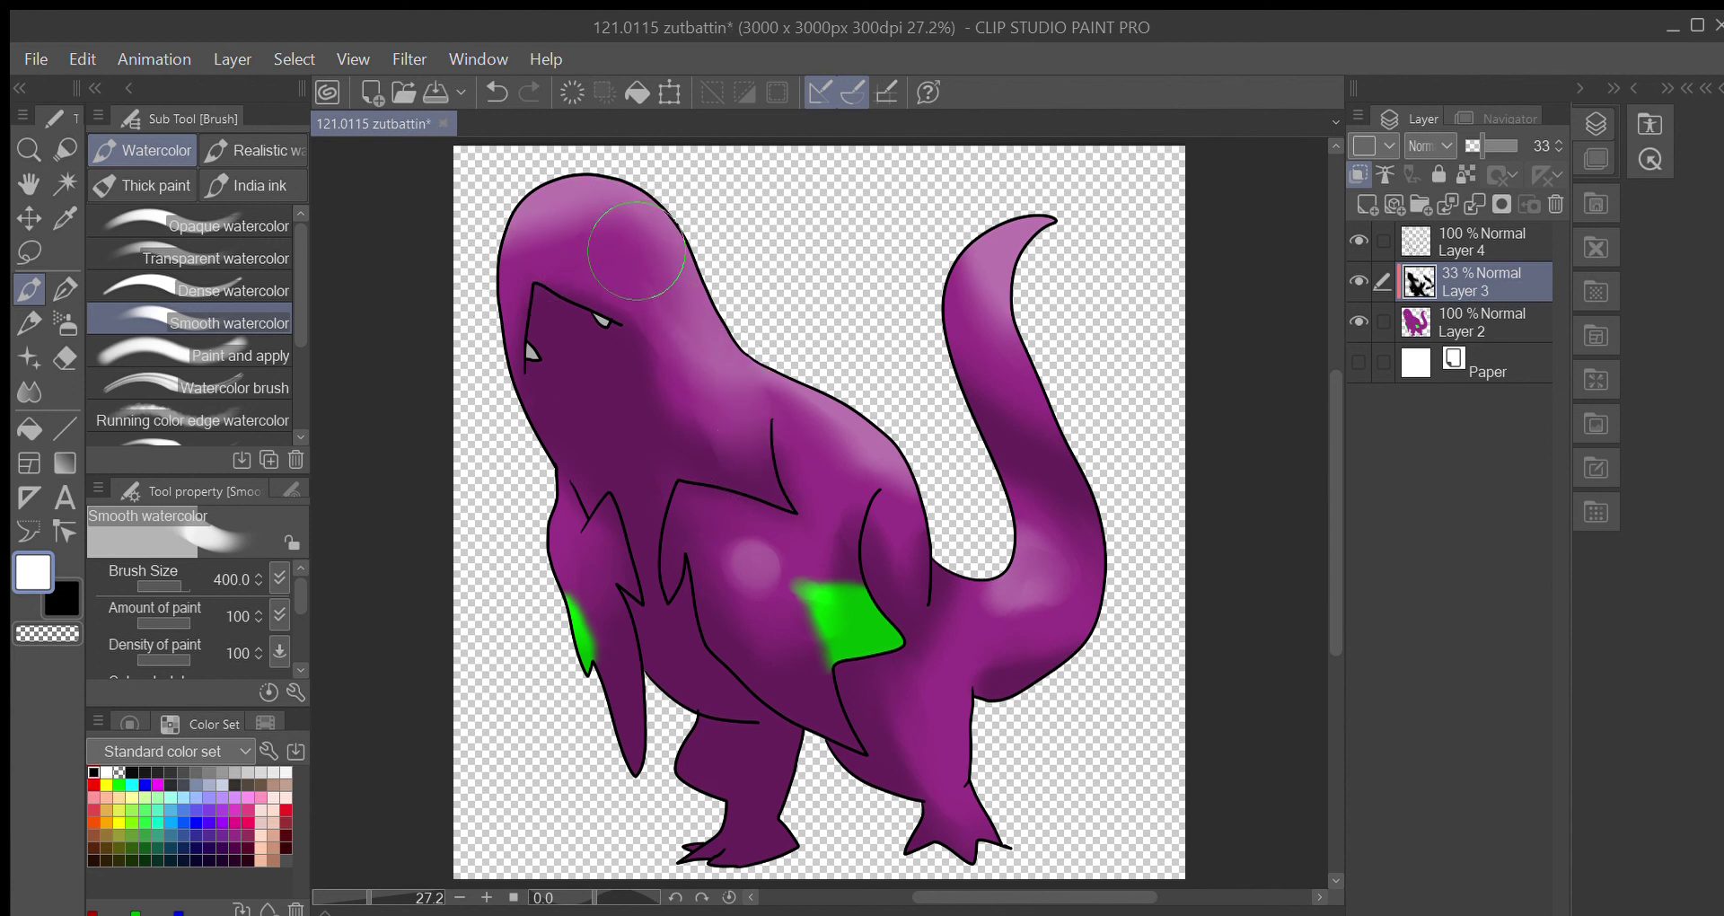
drag(685, 377, 725, 440)
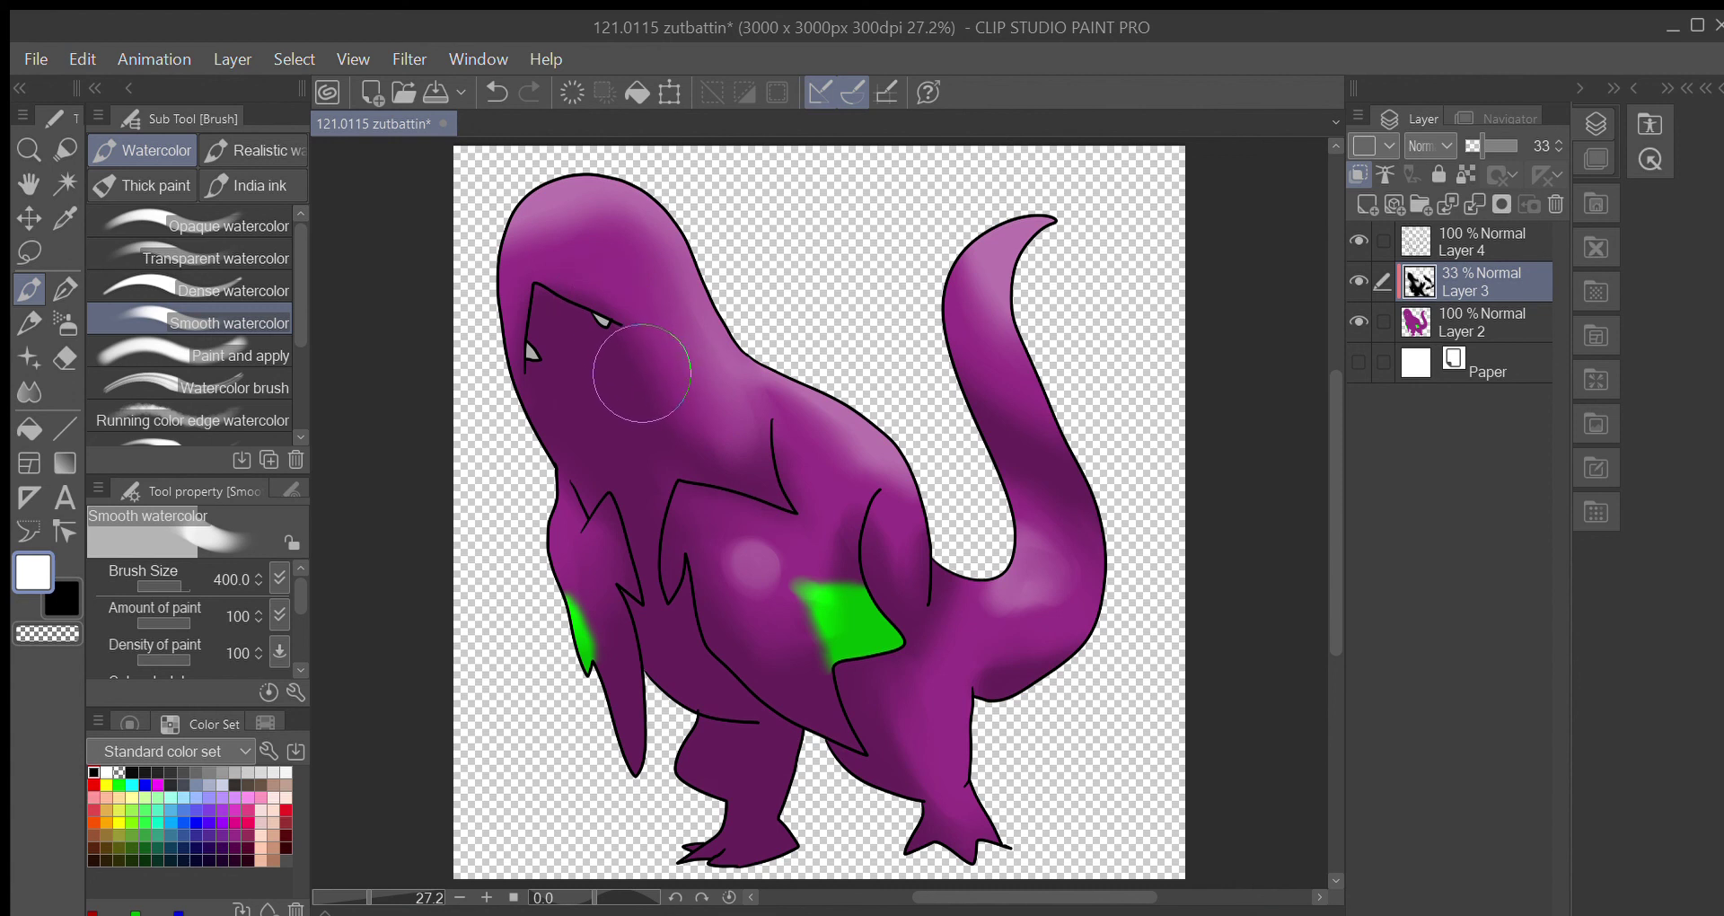
mouse_move(845, 432)
mouse_down()
mouse_move(807, 414)
mouse_move(904, 468)
mouse_move(989, 307)
mouse_move(942, 274)
mouse_move(1065, 406)
mouse_move(1087, 487)
mouse_move(1055, 473)
mouse_move(1183, 579)
mouse_move(1022, 481)
mouse_move(968, 386)
mouse_move(1047, 453)
mouse_move(1012, 497)
mouse_move(1062, 511)
mouse_move(1135, 592)
mouse_move(1059, 597)
mouse_move(1031, 618)
mouse_move(1013, 510)
mouse_move(1019, 544)
mouse_move(977, 597)
mouse_move(961, 672)
mouse_move(1071, 629)
mouse_move(1064, 656)
mouse_move(944, 677)
mouse_move(932, 646)
mouse_move(984, 792)
mouse_move(963, 819)
mouse_move(897, 734)
mouse_move(978, 725)
mouse_move(978, 747)
mouse_move(922, 733)
mouse_move(956, 693)
mouse_move(933, 749)
mouse_move(969, 809)
mouse_move(944, 763)
mouse_move(943, 665)
mouse_move(896, 709)
mouse_up()
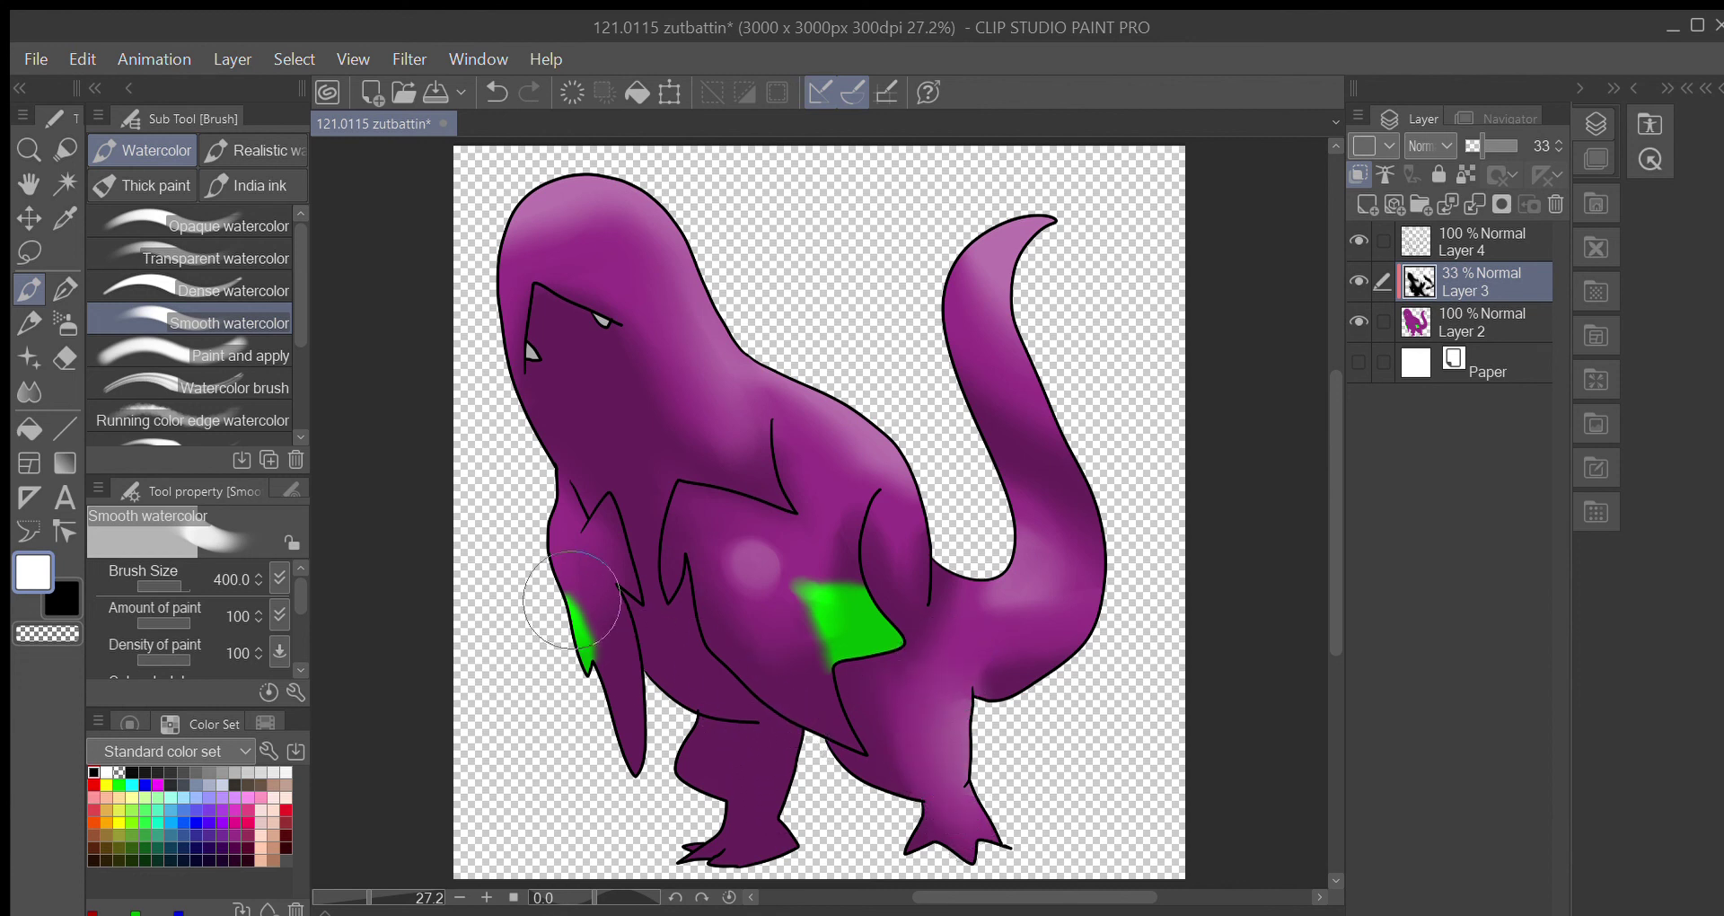
mouse_move(718, 575)
mouse_down()
mouse_move(754, 566)
mouse_move(719, 552)
mouse_move(821, 602)
mouse_move(880, 509)
mouse_move(918, 507)
mouse_move(850, 508)
mouse_up()
mouse_move(659, 416)
mouse_down()
mouse_move(623, 438)
mouse_move(661, 470)
mouse_move(654, 431)
mouse_up()
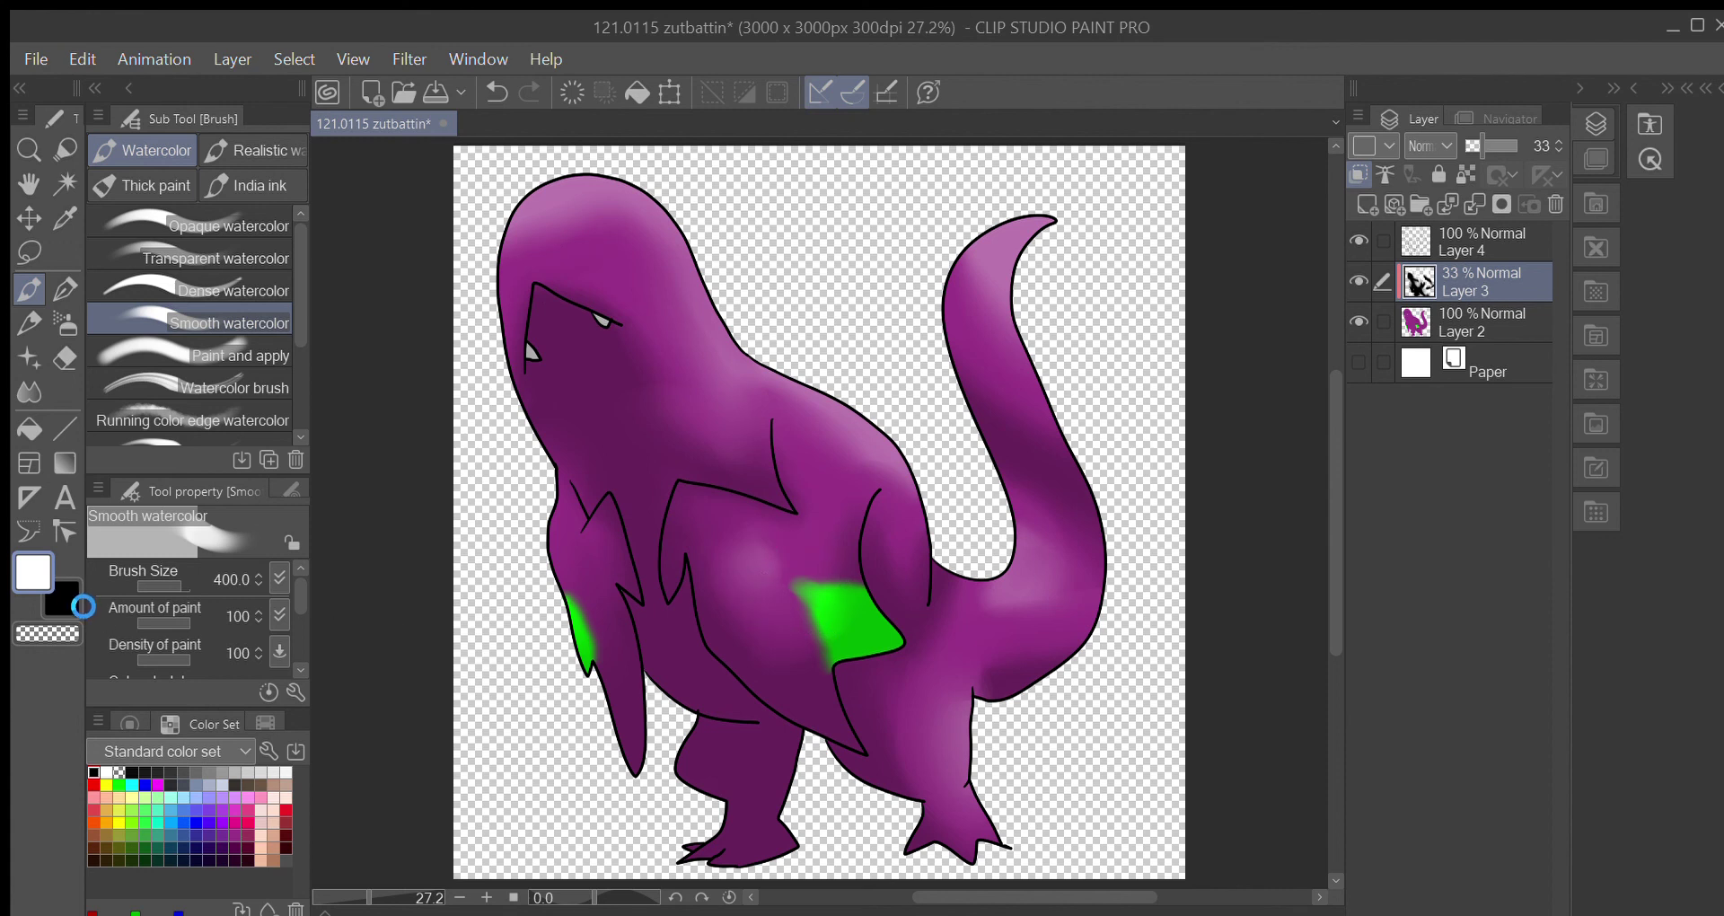
key(ctrl+s)
key(x)
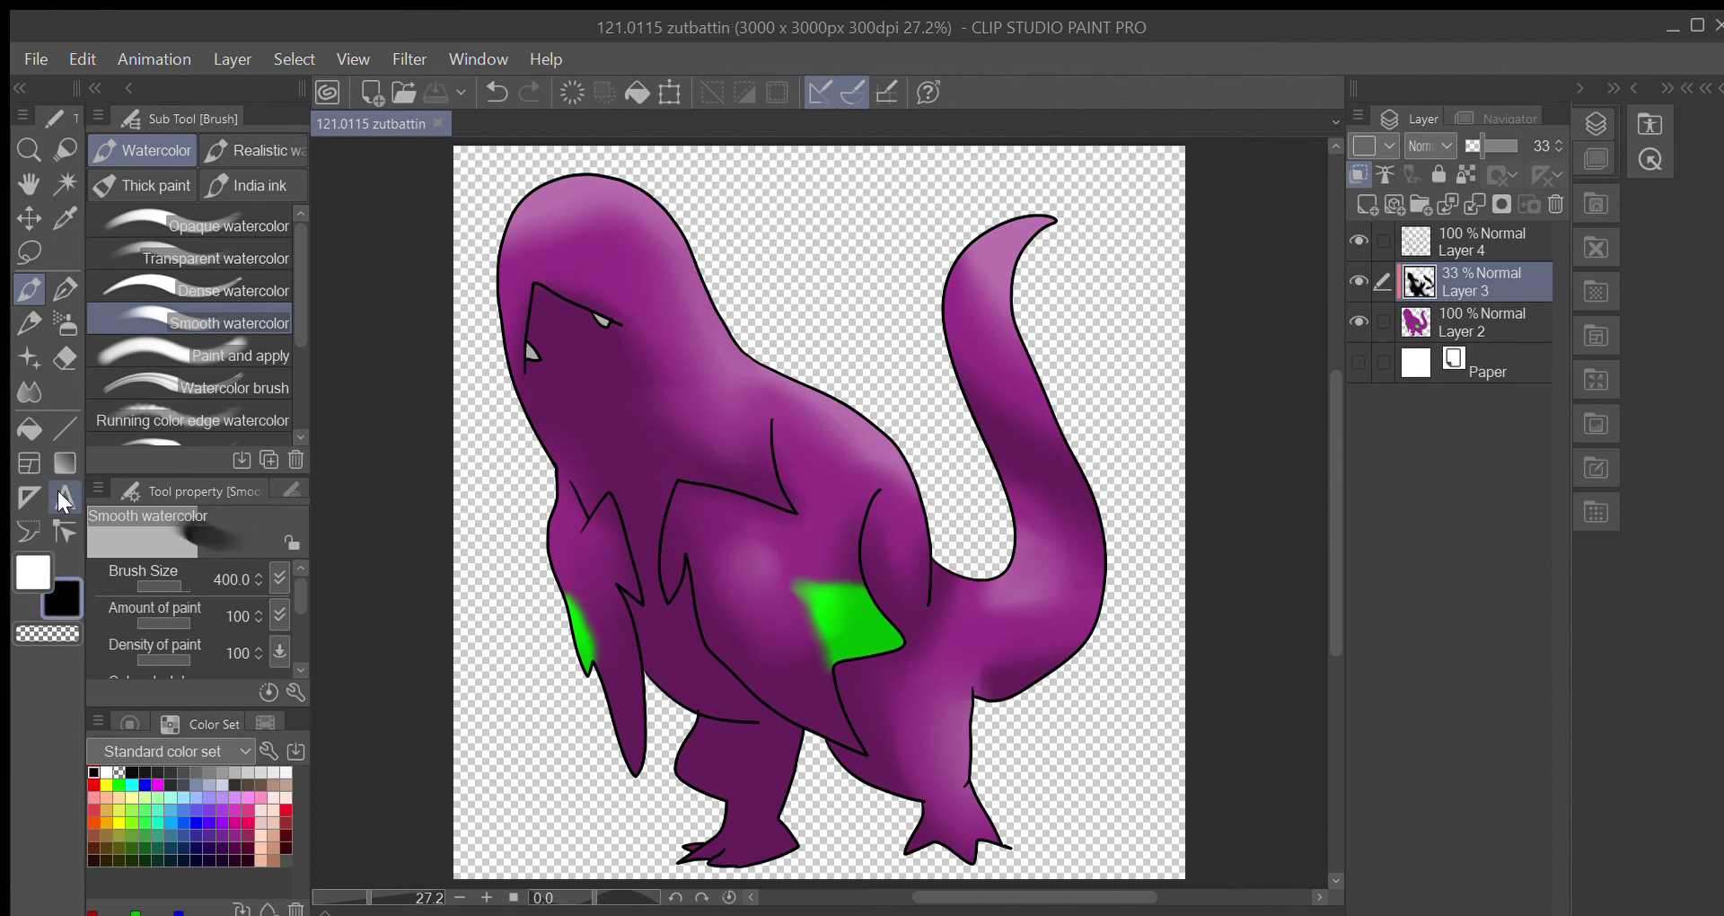